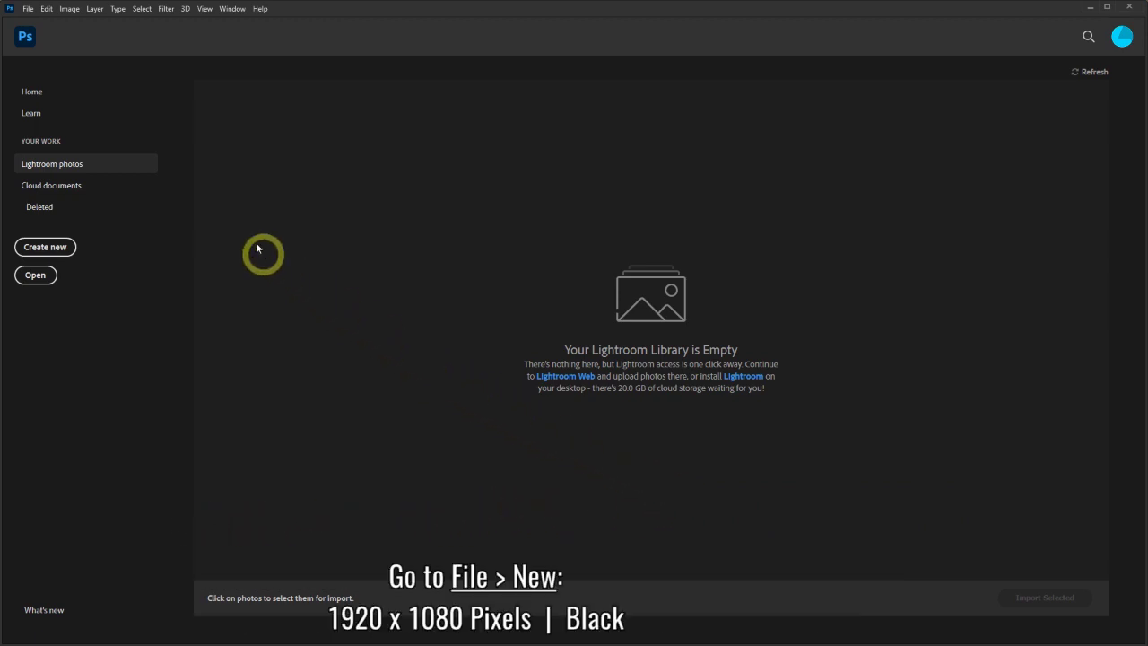
# Create a new 1920 x 1080 px document with Black background contents.
pyautogui.click(27, 11)
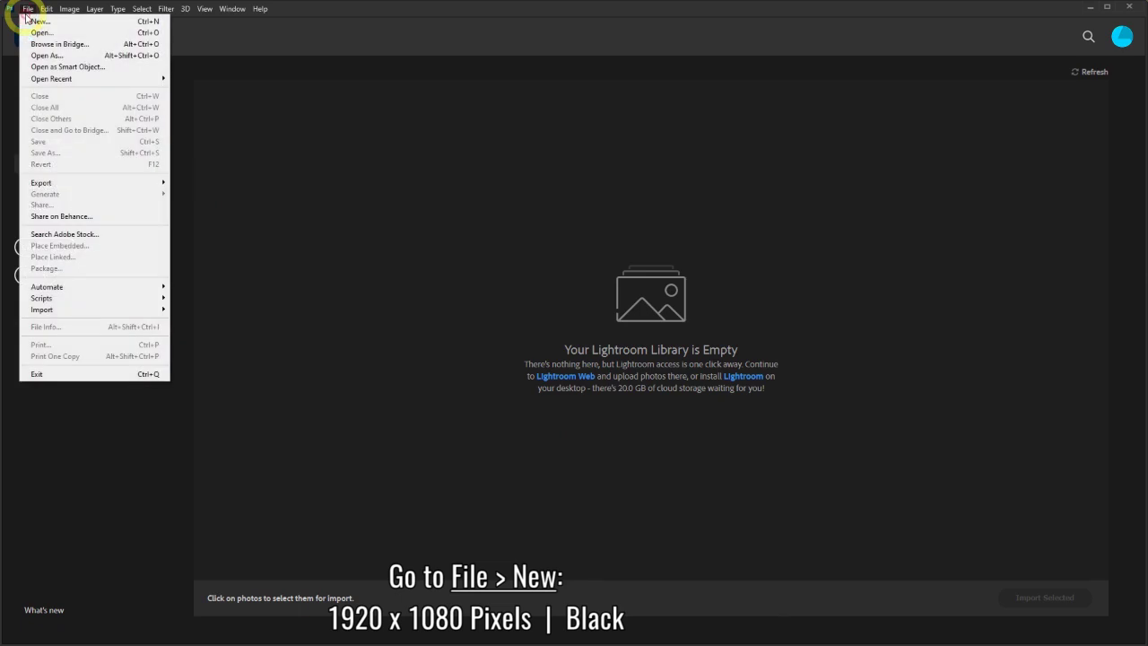
pyautogui.click(39, 21)
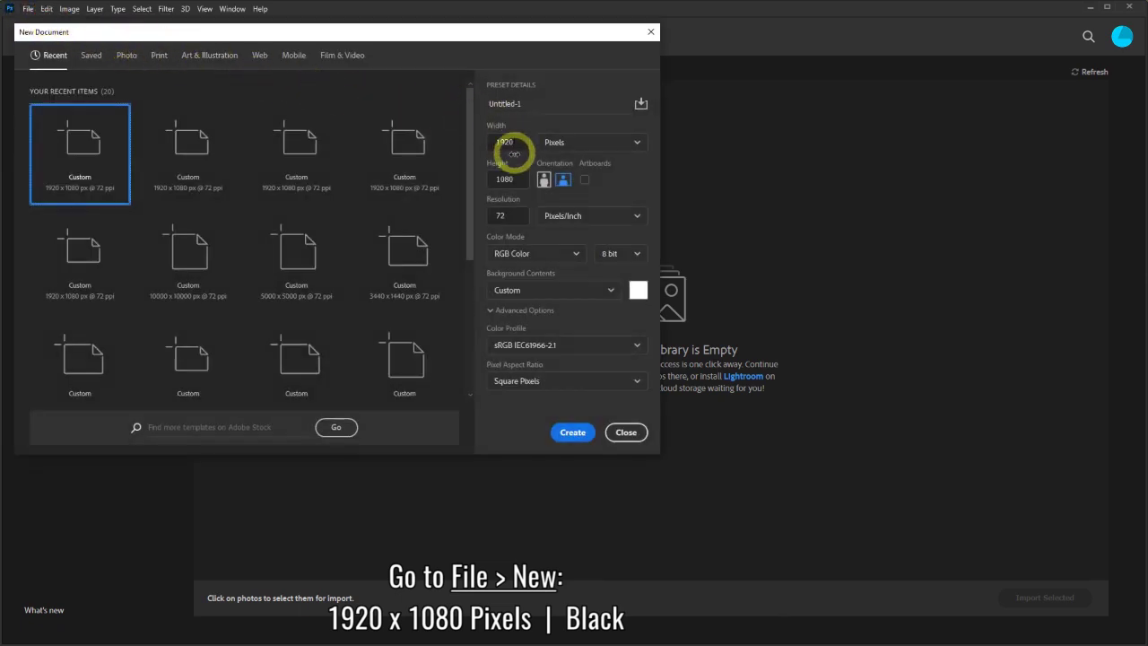
pyautogui.click(613, 291)
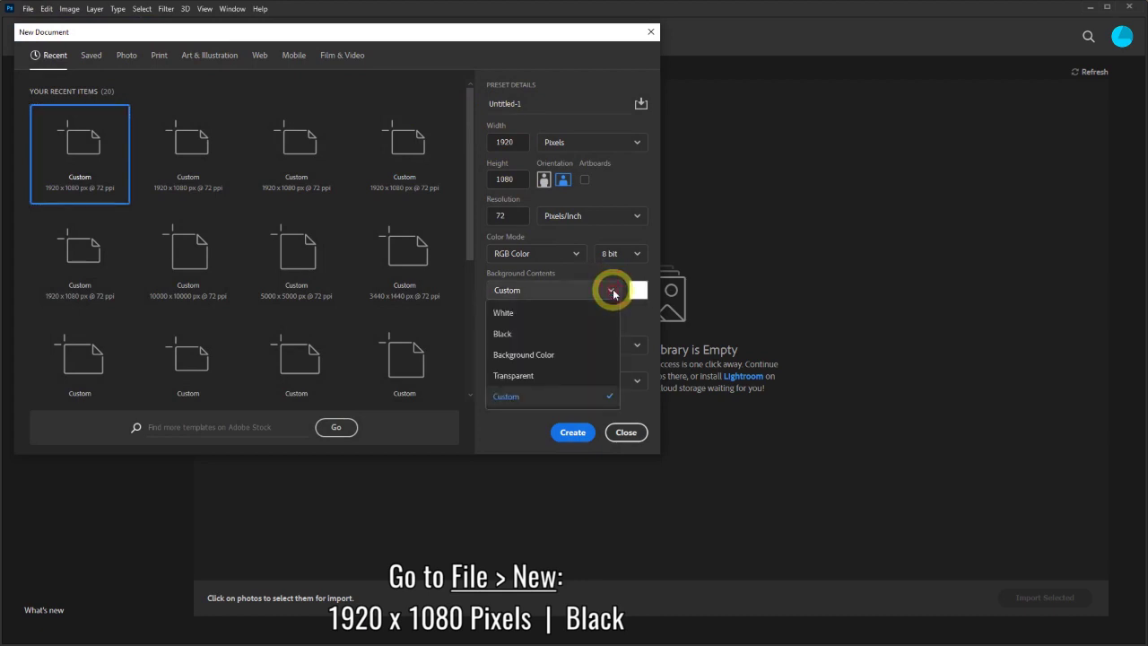
pyautogui.click(592, 330)
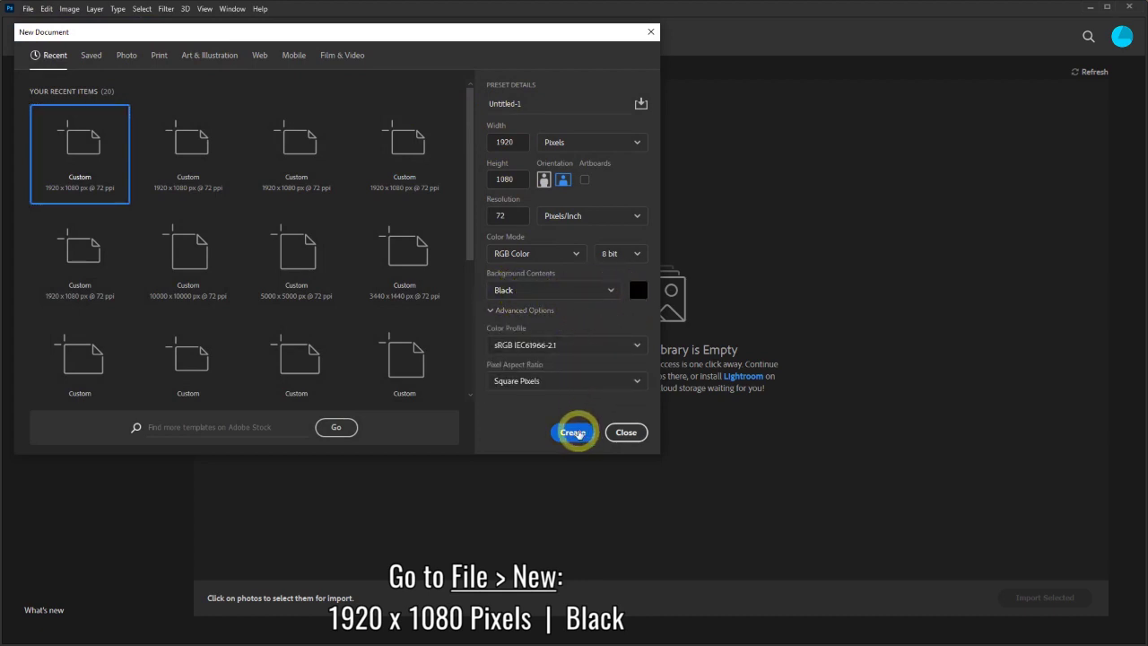
pyautogui.click(574, 433)
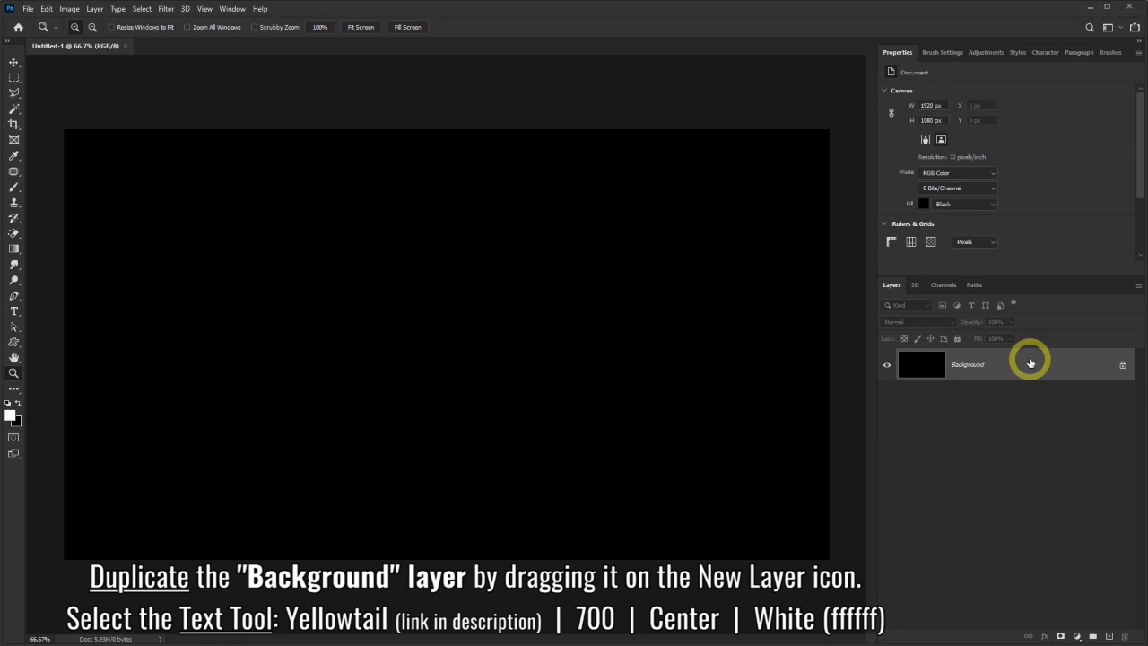
# Duplicate the Background layer and set up centred, white (ffffff) Yellowtail 700 px horizontal type.
pyautogui.moveTo(1030, 362); pyautogui.dragTo(1110, 634)
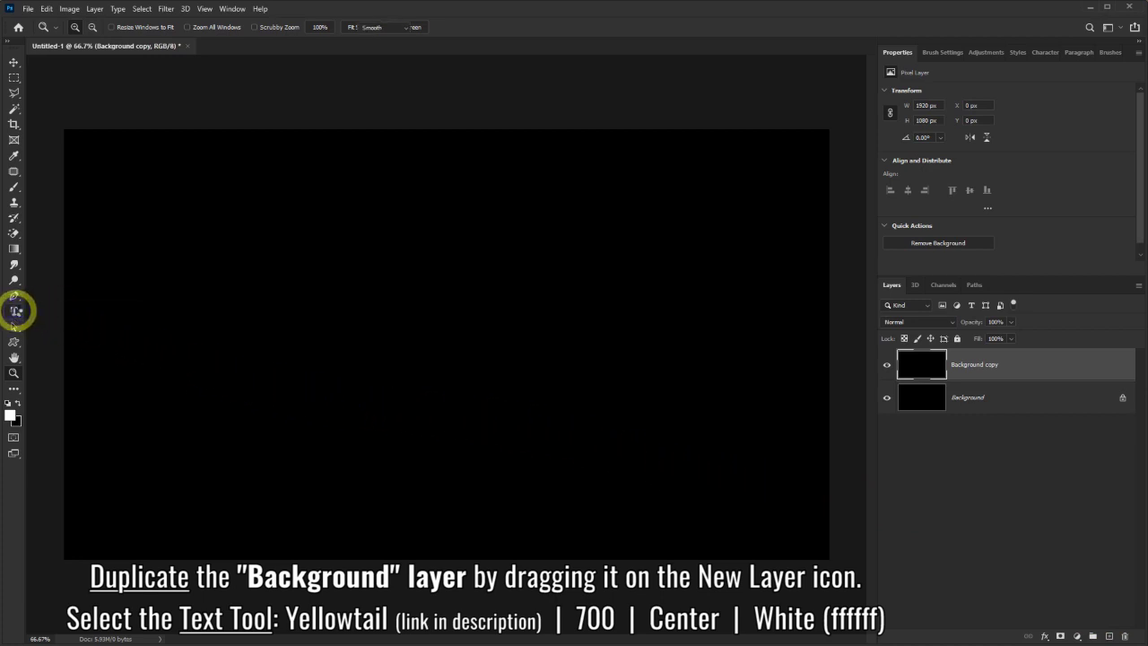
pyautogui.click(15, 310)
pyautogui.click(76, 313)
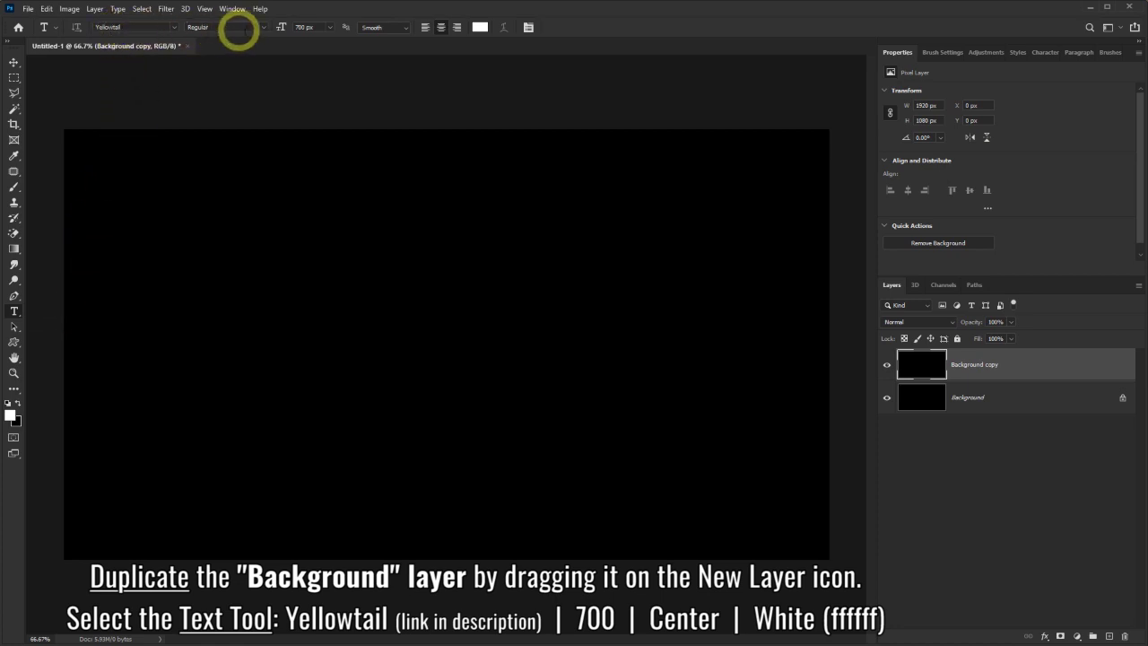
pyautogui.click(443, 33)
pyautogui.click(481, 28)
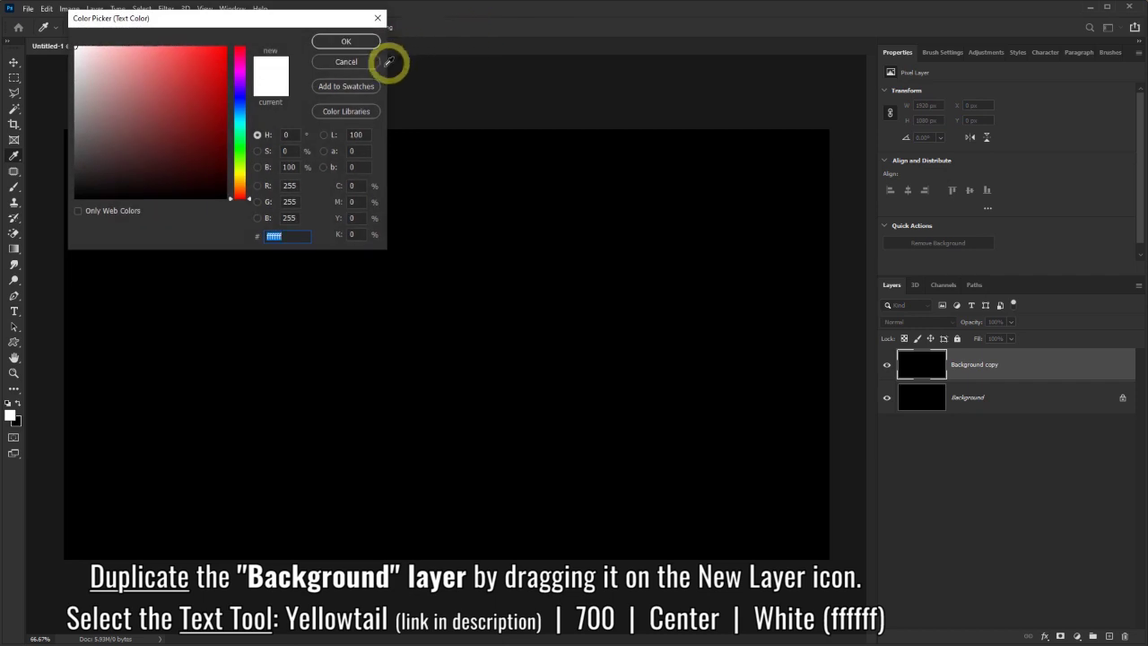
pyautogui.write('ffffff')
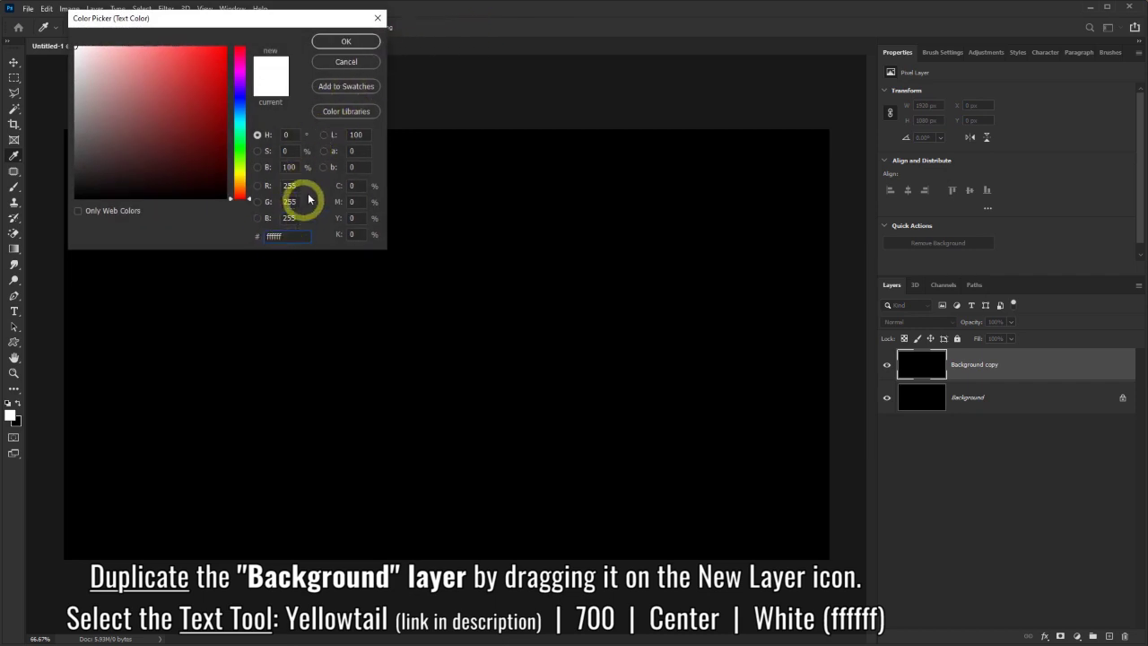
pyautogui.click(344, 42)
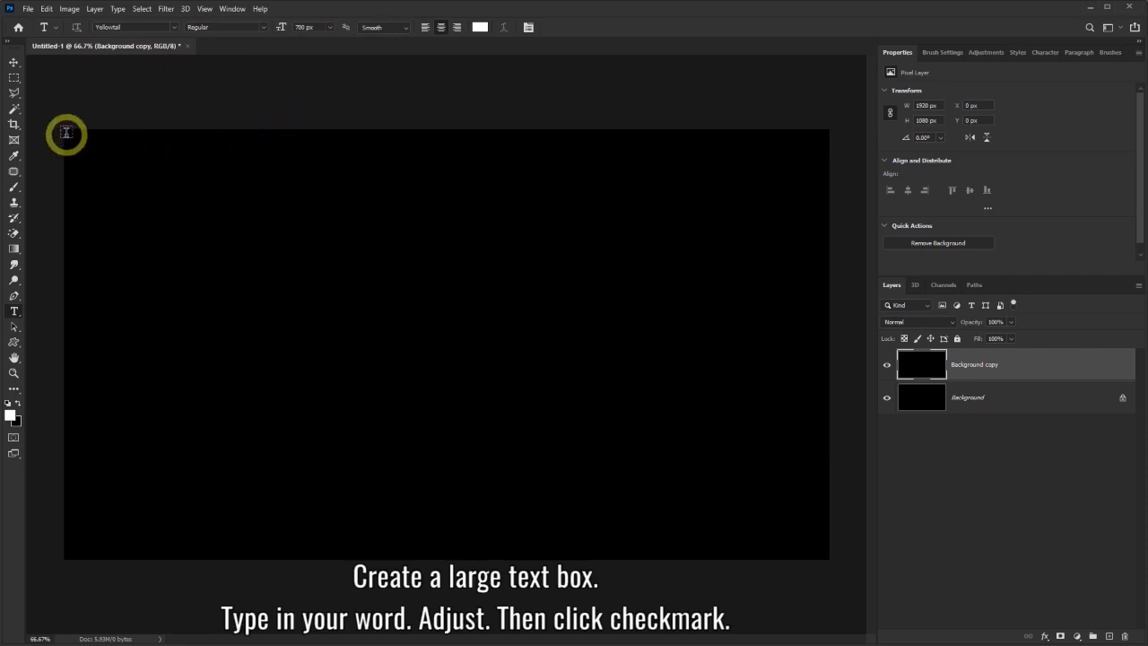
# Type 'Spray' in a large text box across the canvas, trim the box edges, and commit.
pyautogui.moveTo(67, 133); pyautogui.dragTo(826, 557)
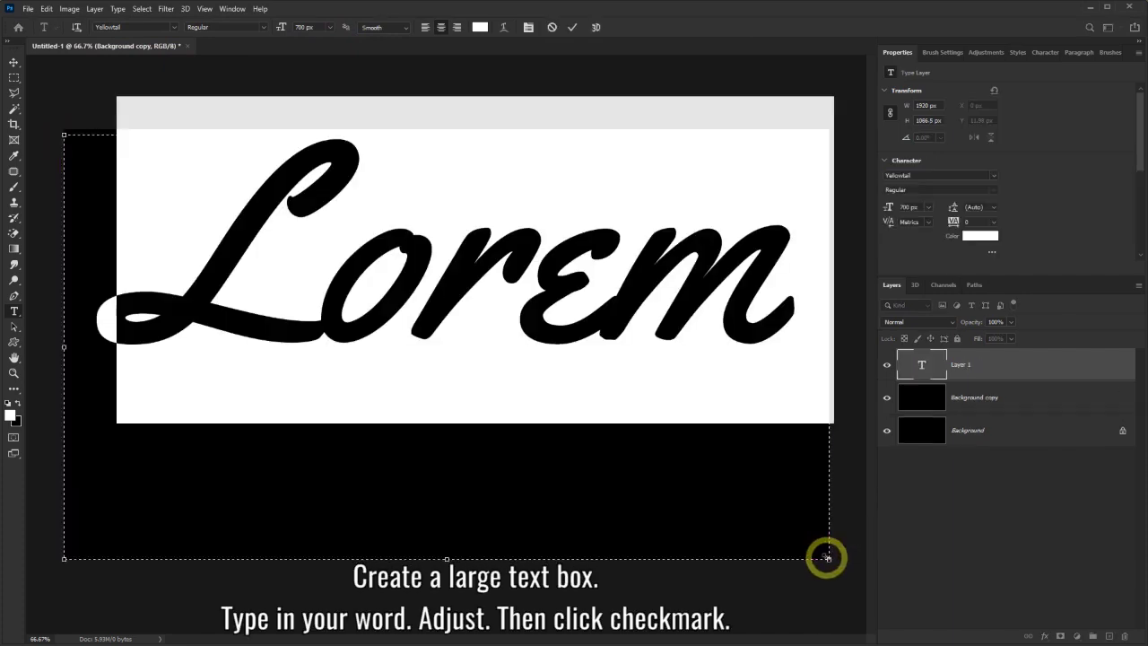
pyautogui.write('Sp')
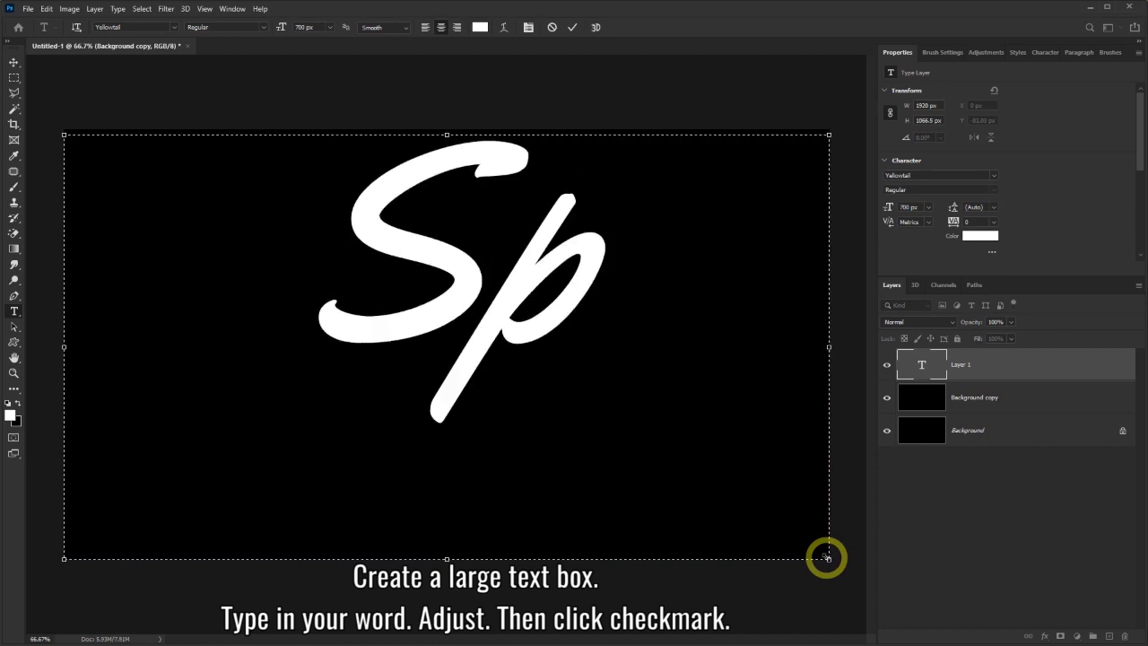
pyautogui.write('ray')
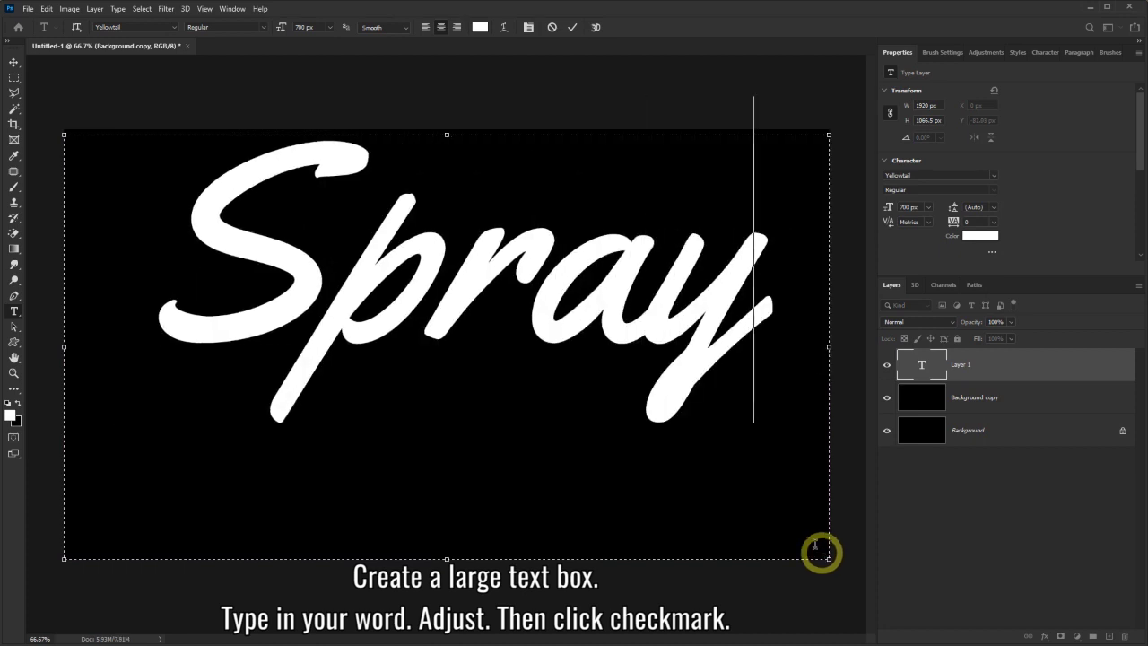
pyautogui.moveTo(448, 135); pyautogui.dragTo(448, 168)
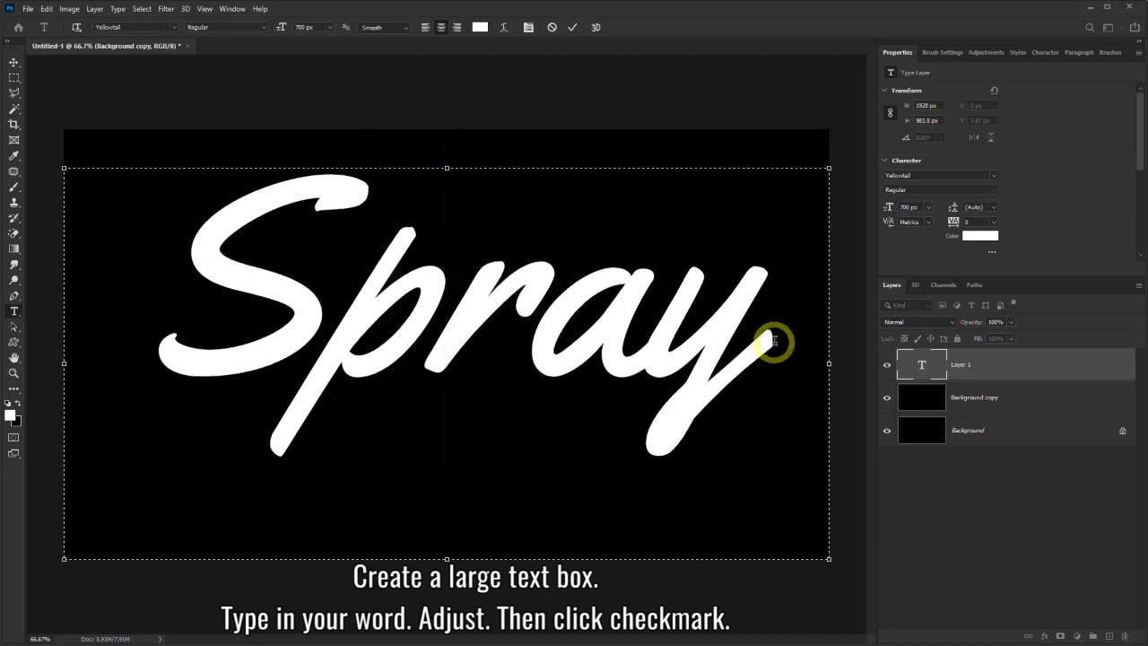
pyautogui.moveTo(829, 364); pyautogui.dragTo(796, 360)
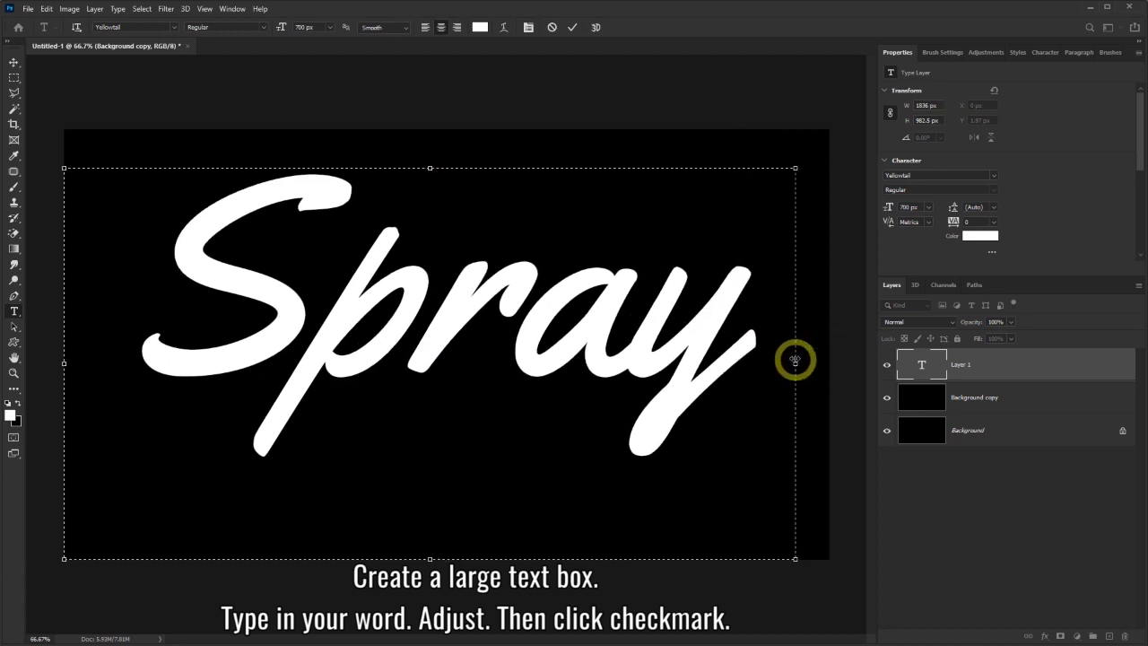
pyautogui.click(572, 27)
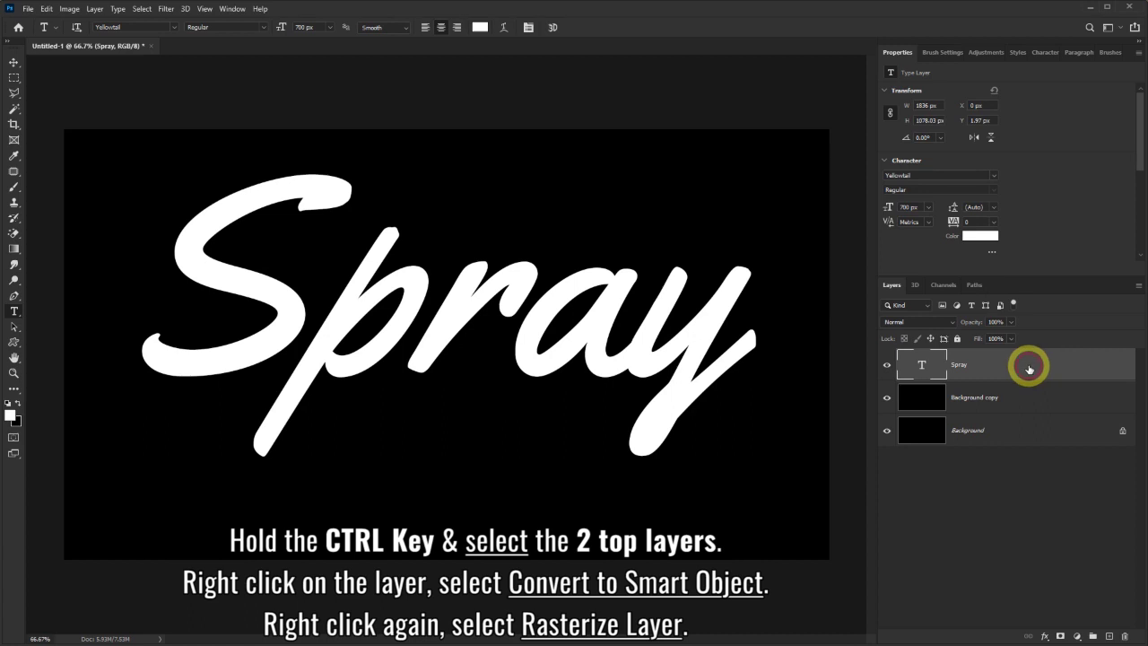
# Convert the Spray text and Background copy into one smart object, then rasterize it.
pyautogui.keyDown('ctrl'); pyautogui.click(1035, 395); pyautogui.keyUp('ctrl')
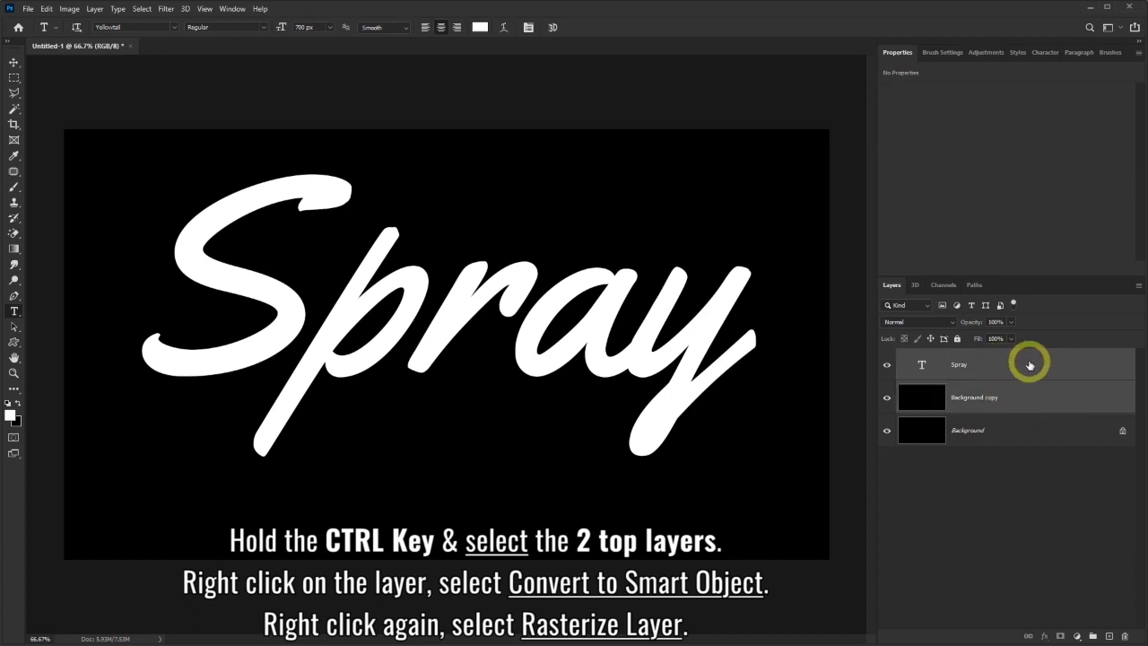
pyautogui.rightClick(1030, 365)
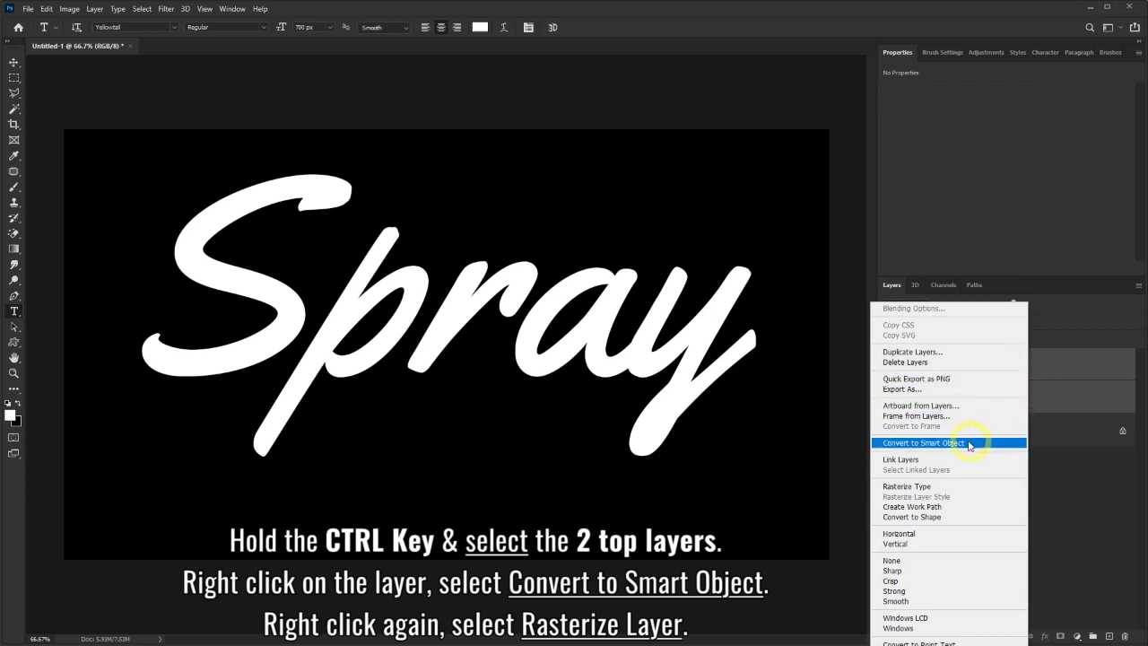
pyautogui.click(905, 443)
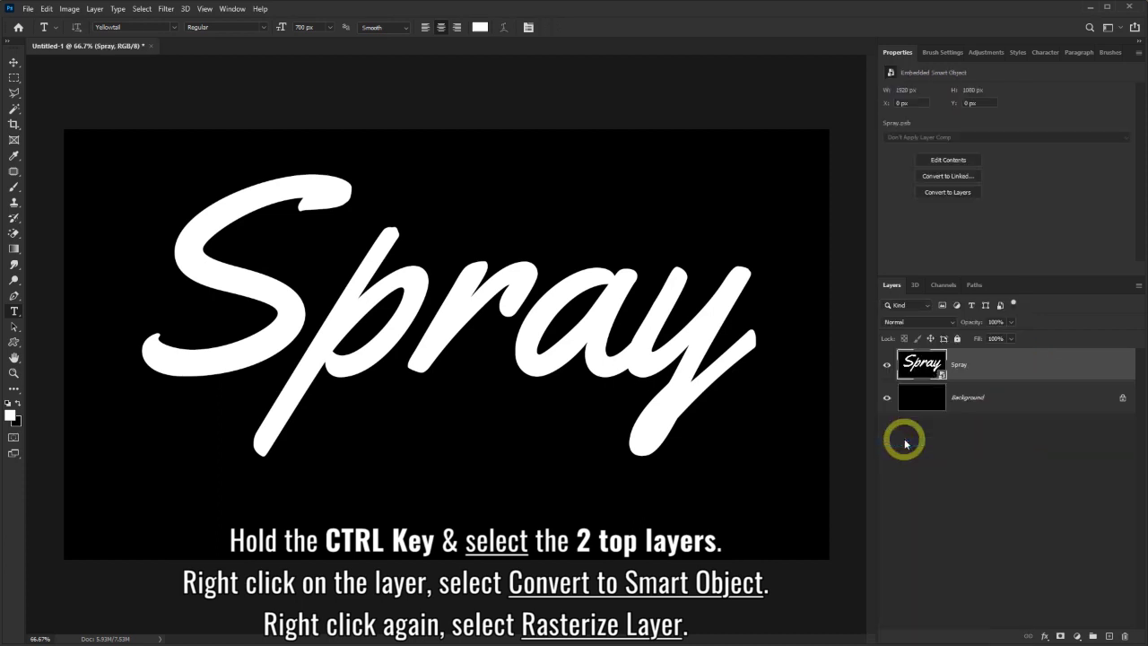
pyautogui.rightClick(998, 364)
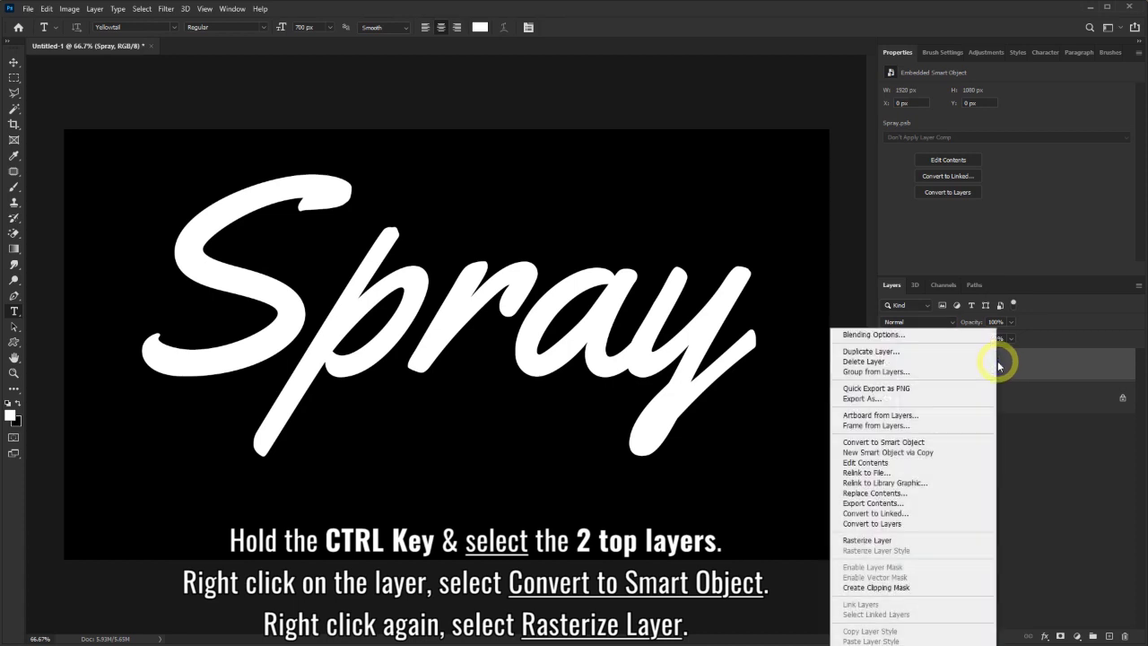
pyautogui.click(863, 541)
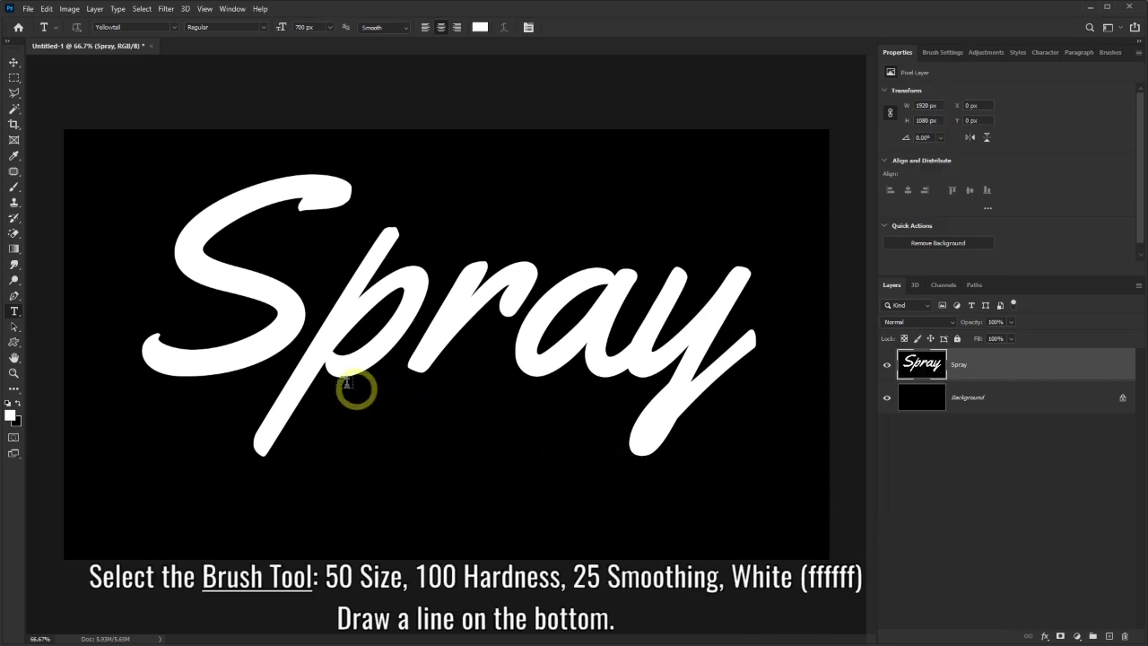
# Set up the Brush Tool with 50 px size and 100 hardness.
pyautogui.click(13, 186)
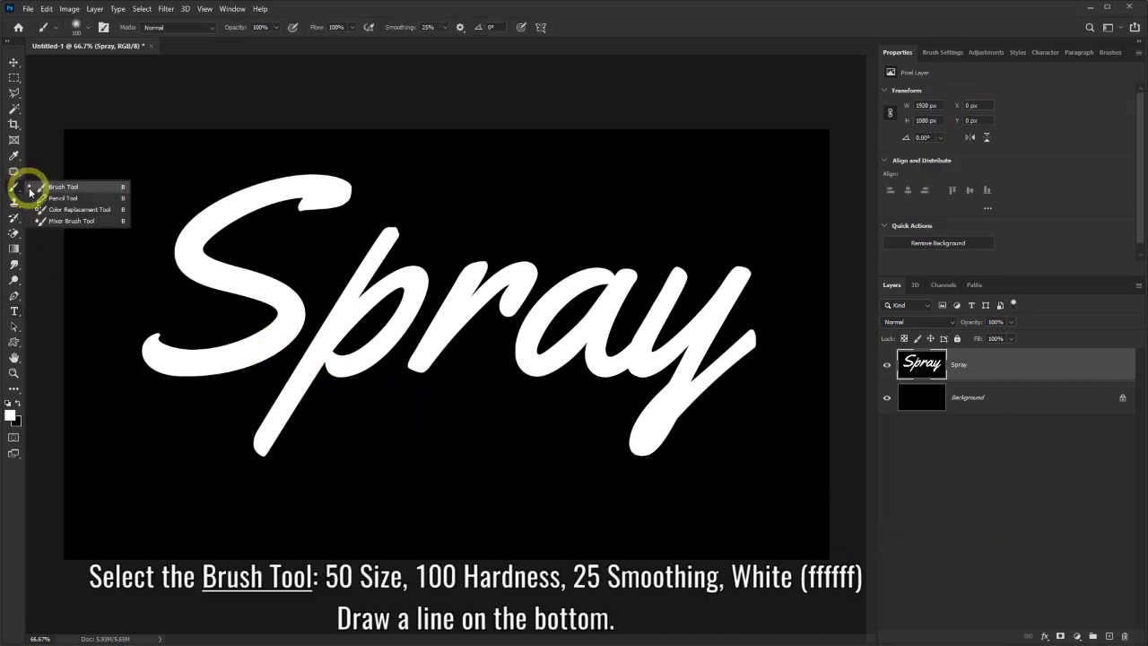
pyautogui.click(46, 189)
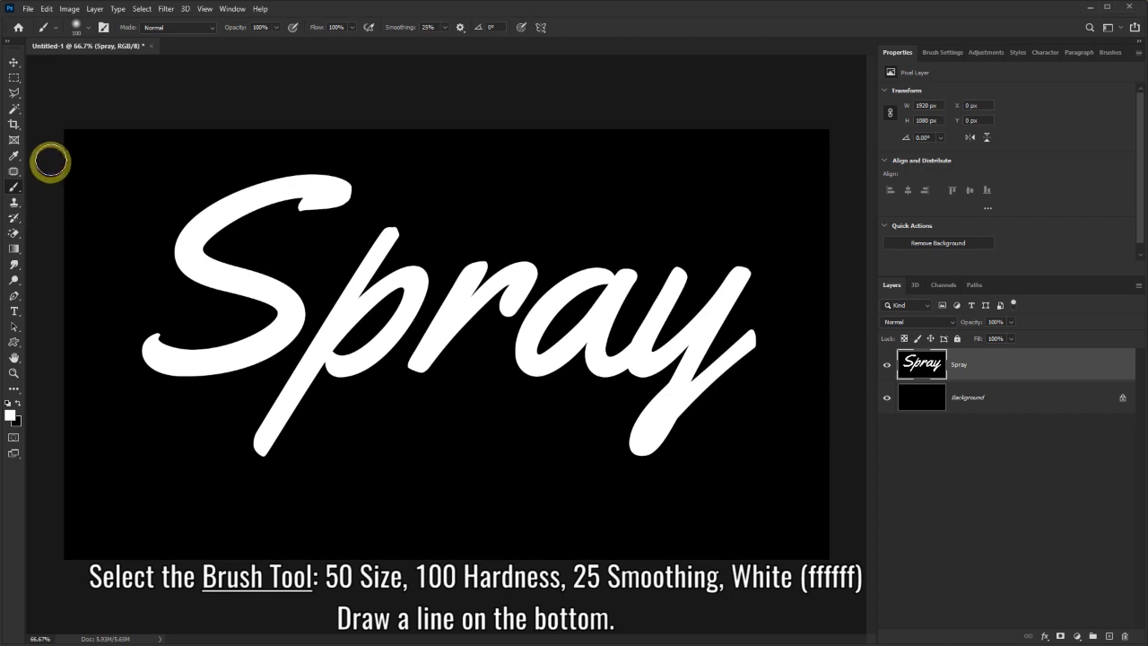
pyautogui.click(91, 31)
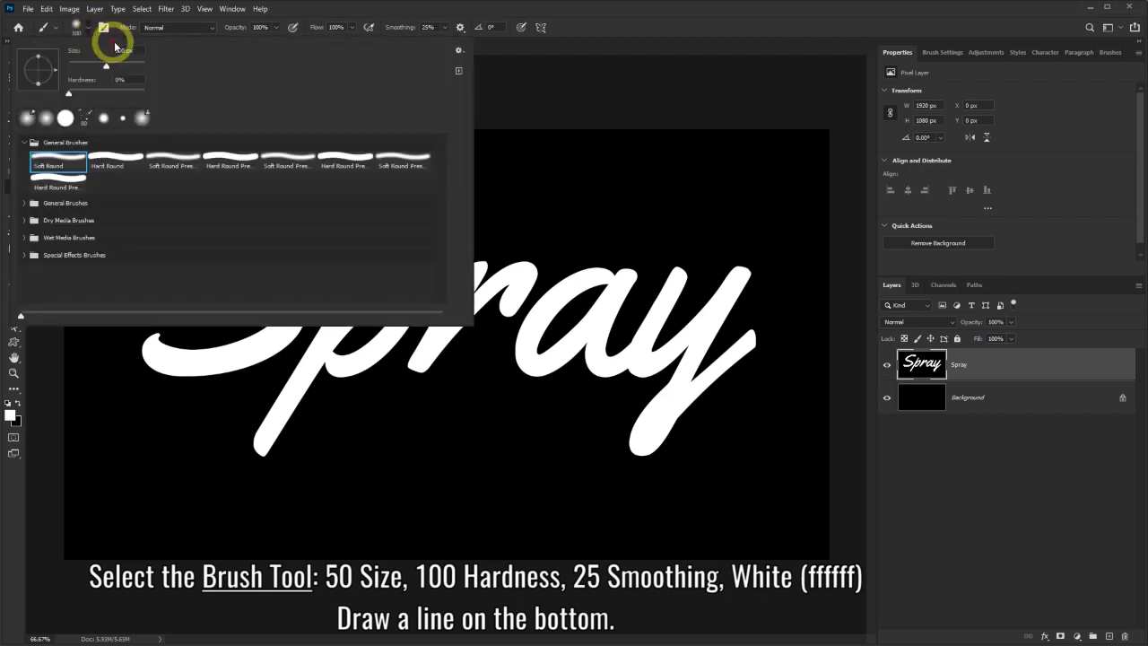
pyautogui.click(118, 51)
pyautogui.write('50')
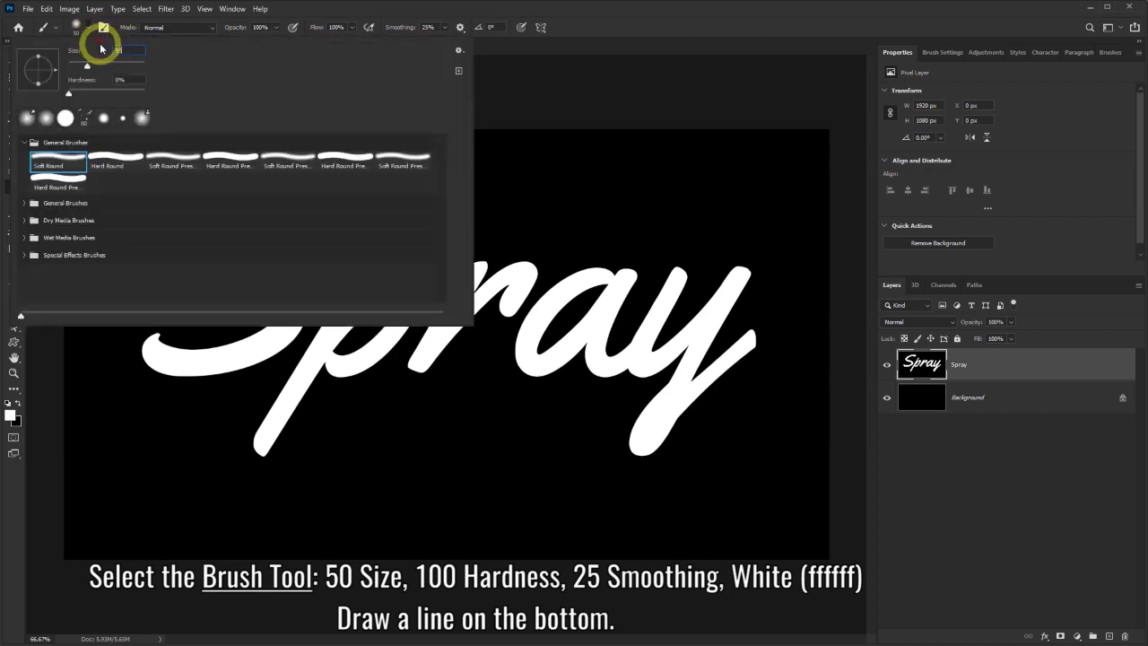
pyautogui.click(117, 79)
pyautogui.write('1')
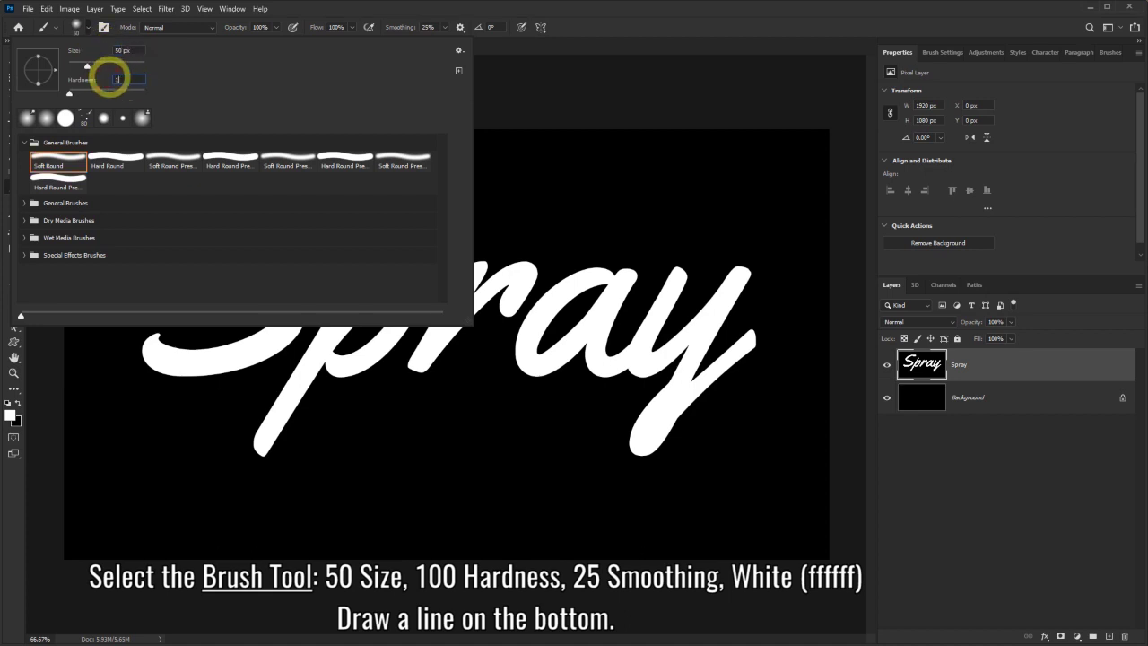
pyautogui.write('00')
pyautogui.click(304, 11)
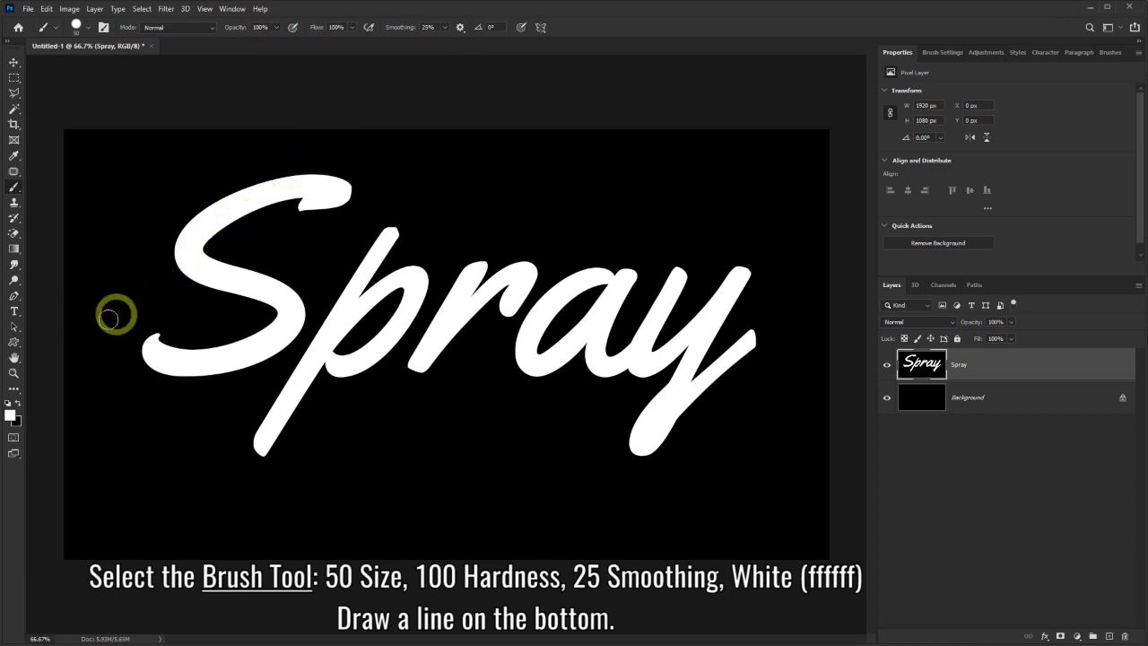
# Paint a white zigzag swash beneath the word Spray.
pyautogui.click(11, 414)
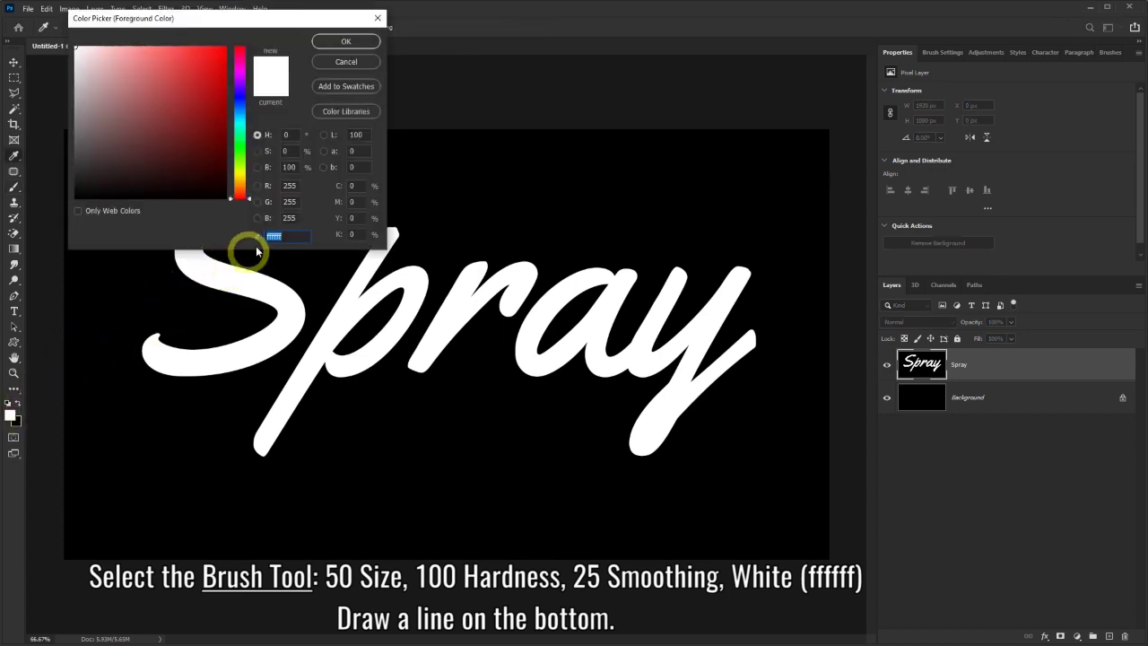
pyautogui.click(346, 42)
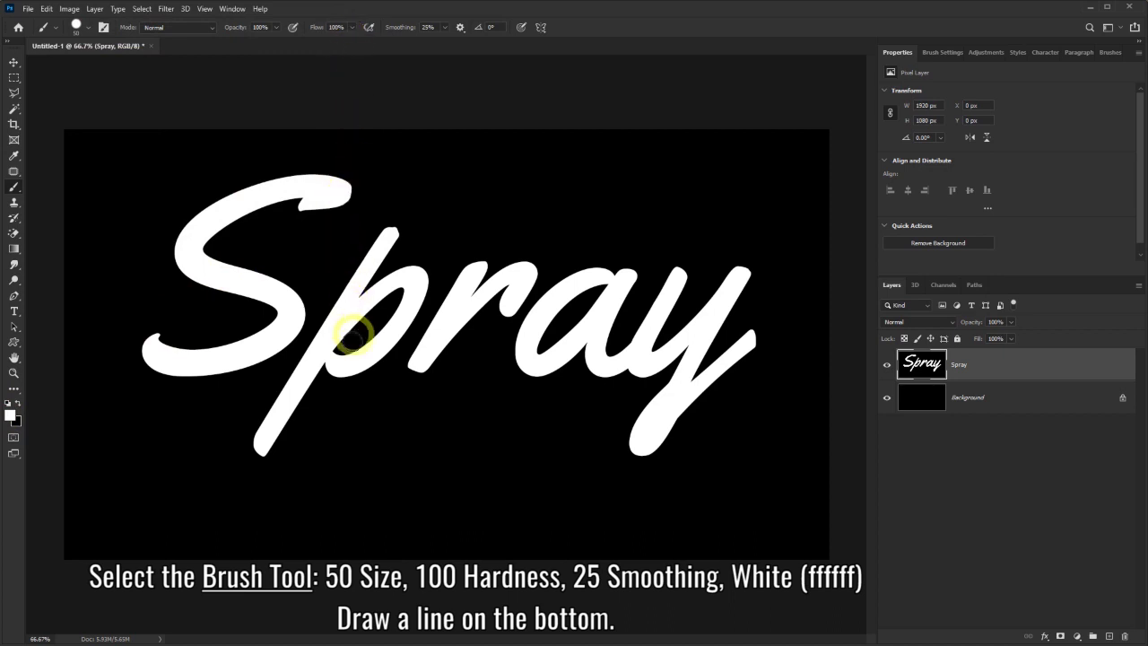
pyautogui.moveTo(199, 404)
pyautogui.mouseDown()
pyautogui.moveTo(613, 391)
pyautogui.moveTo(583, 451)
pyautogui.moveTo(403, 499)
pyautogui.moveTo(489, 511)
pyautogui.mouseUp()
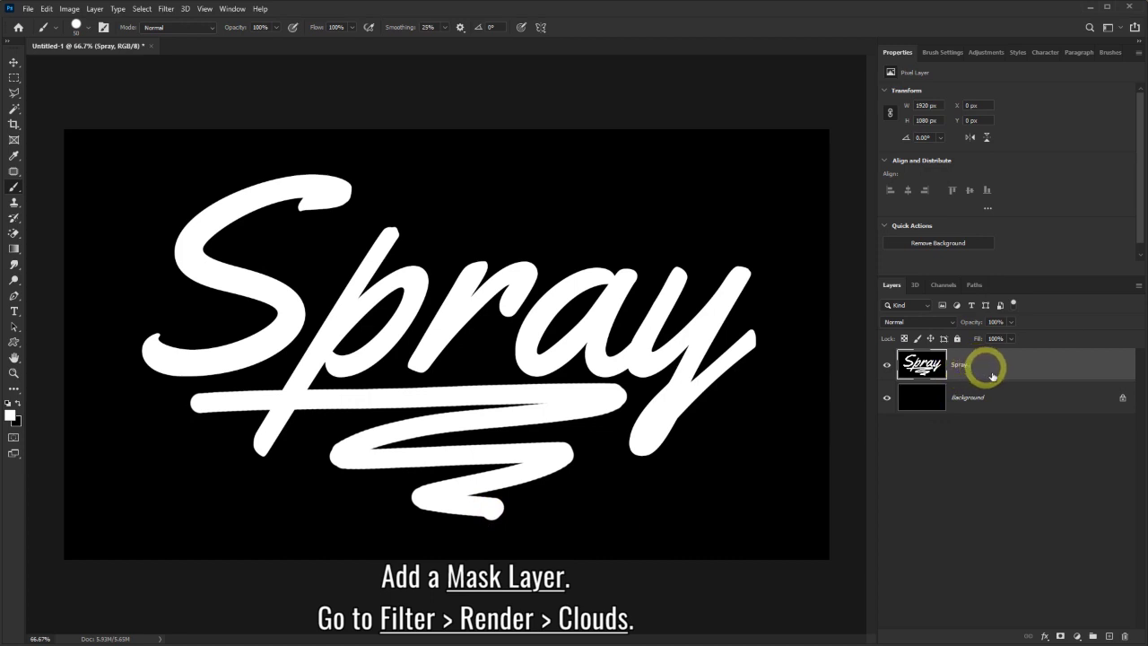
# Add a layer mask to the Spray layer and fill it with Render > Clouds.
pyautogui.click(1060, 636)
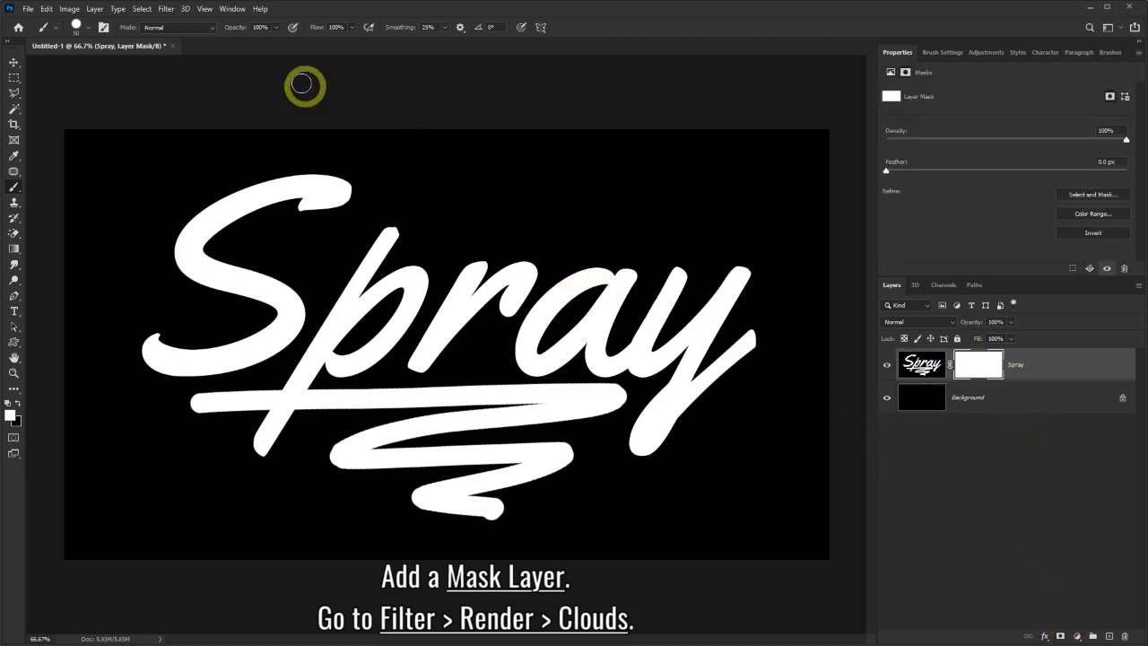
pyautogui.click(167, 12)
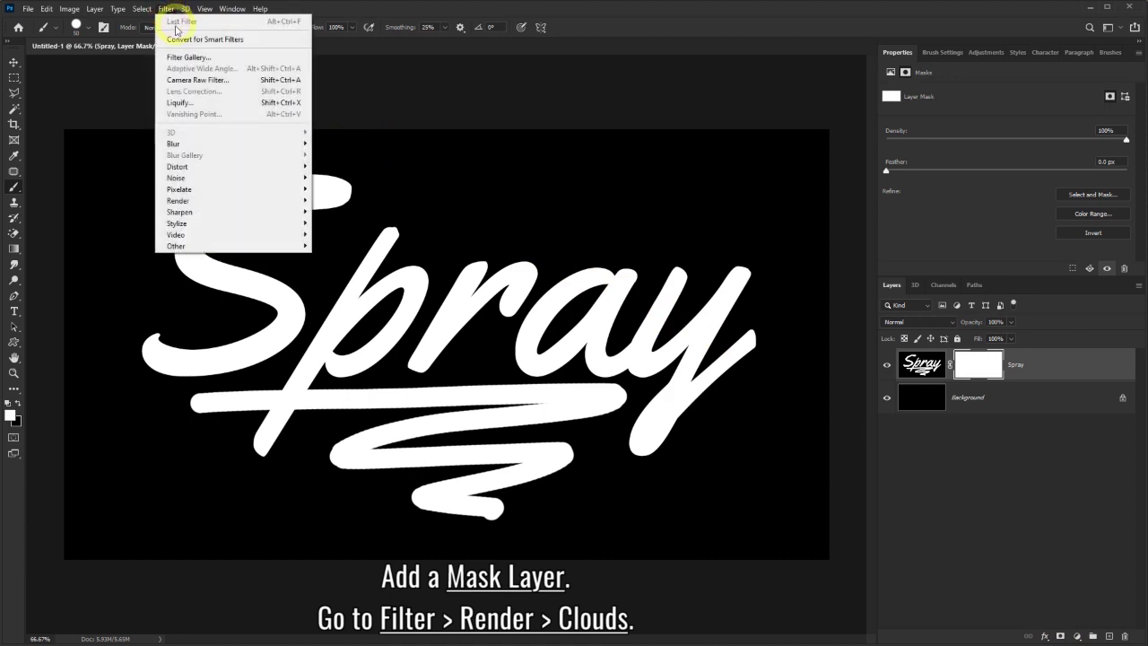
pyautogui.moveTo(179, 200)
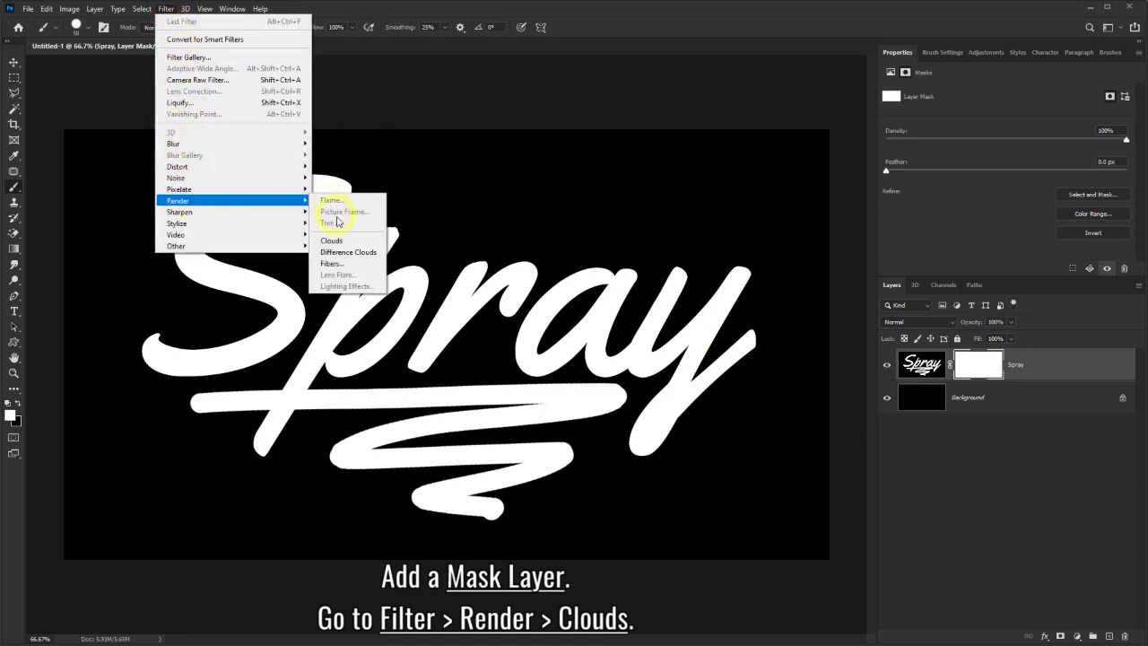
pyautogui.click(347, 244)
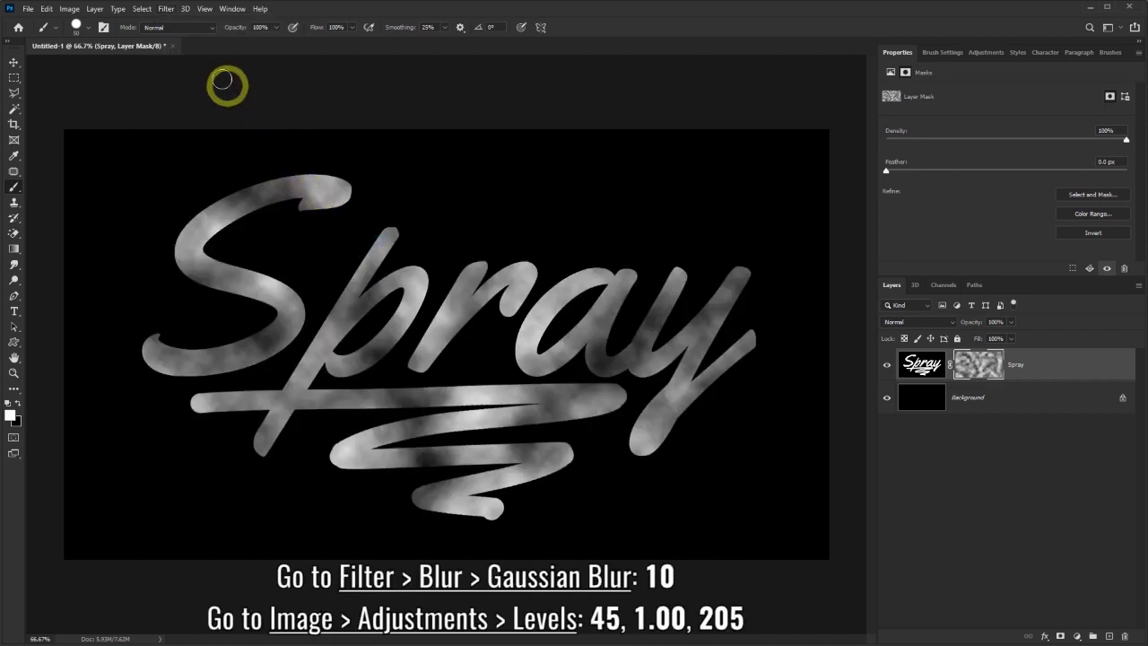
pyautogui.click(166, 9)
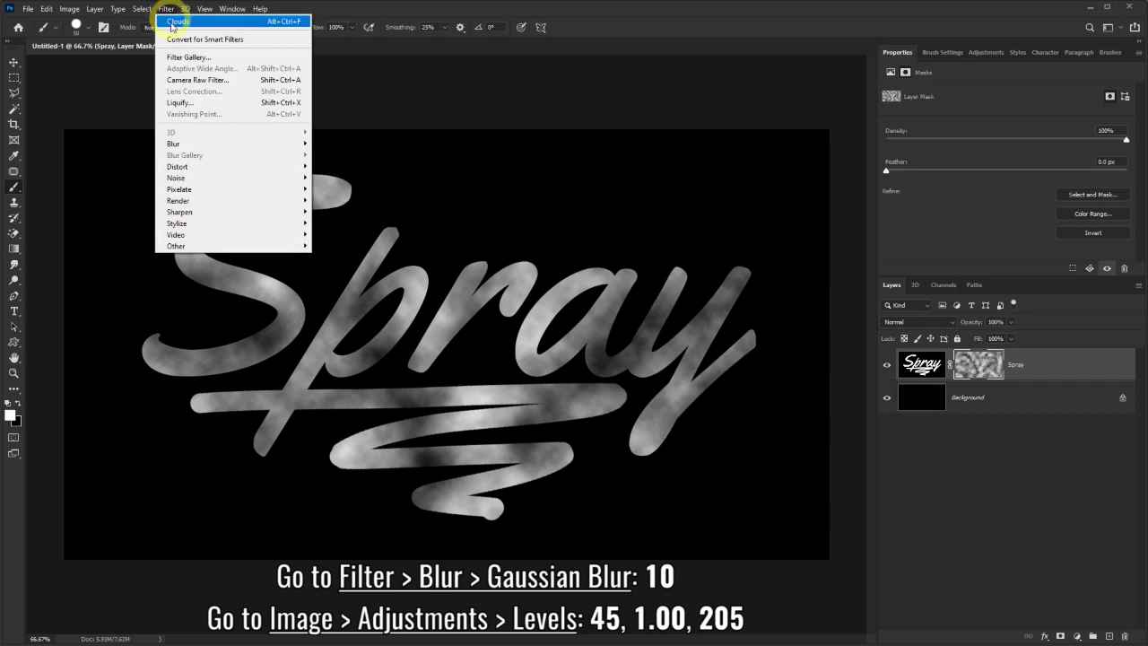
pyautogui.moveTo(173, 143)
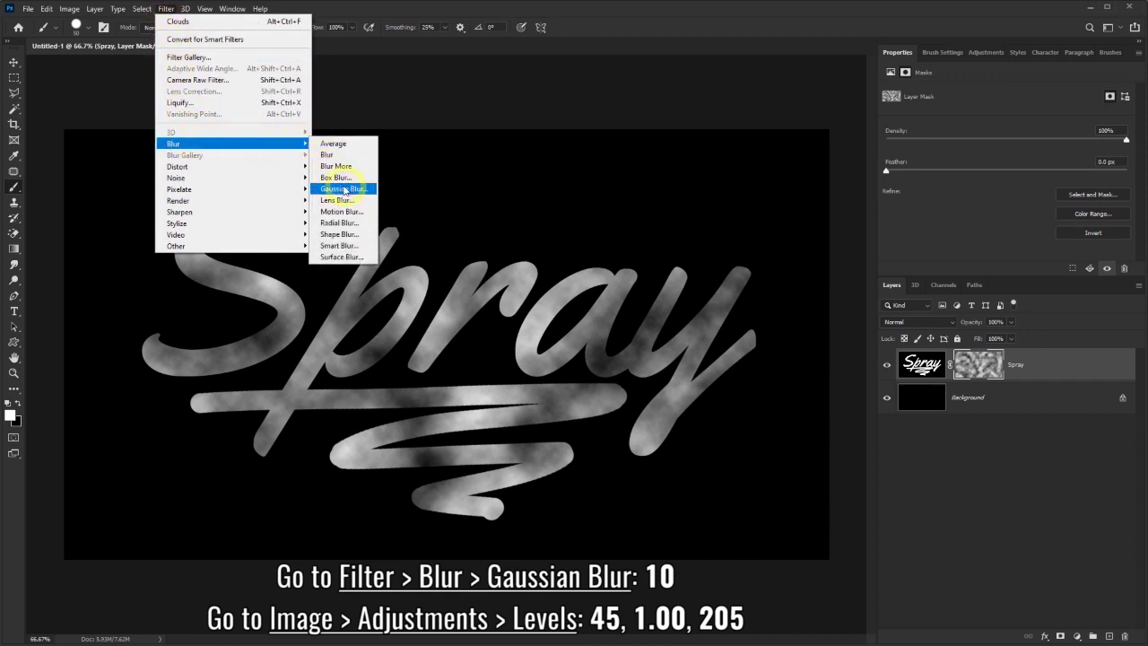
# Apply a 10-pixel Gaussian Blur to the clouds mask.
pyautogui.click(342, 189)
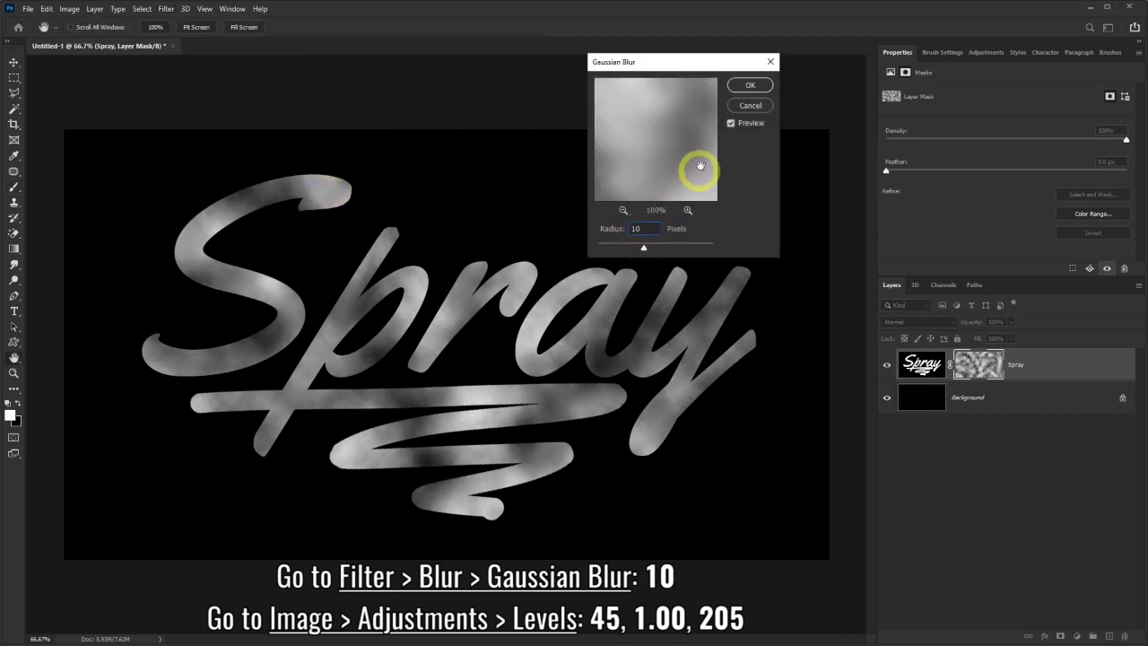
pyautogui.click(745, 87)
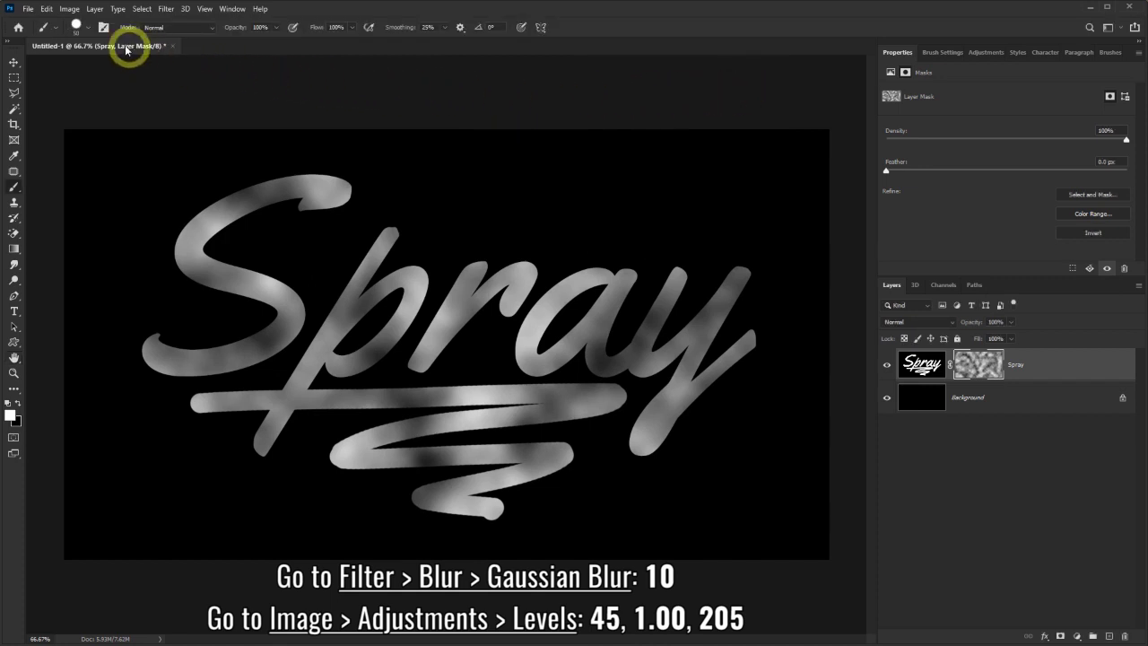
pyautogui.click(72, 9)
pyautogui.moveTo(89, 40)
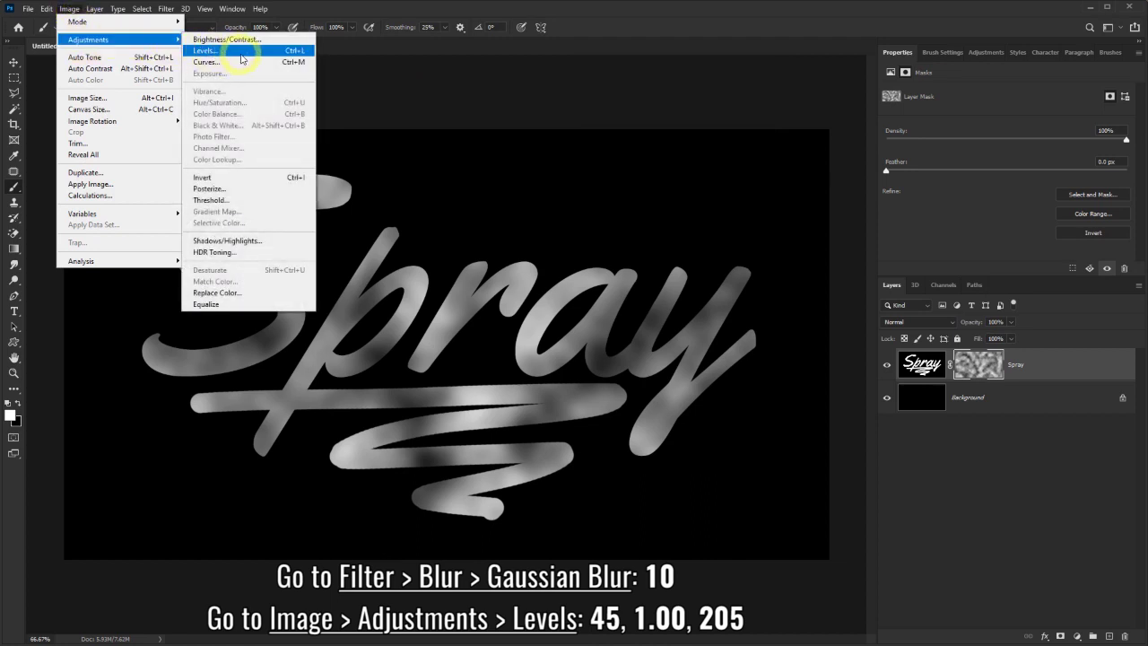
# Apply Levels with input values 45, 1.00 and 205 to the Spray mask.
pyautogui.click(205, 51)
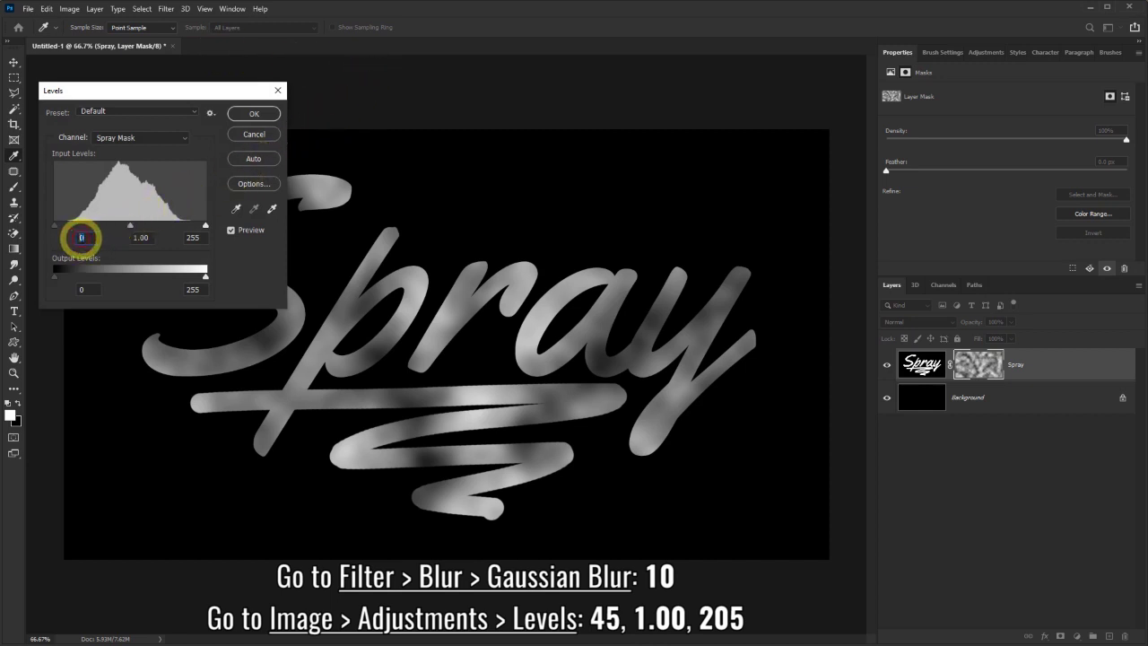
pyautogui.write('45')
pyautogui.click(182, 241)
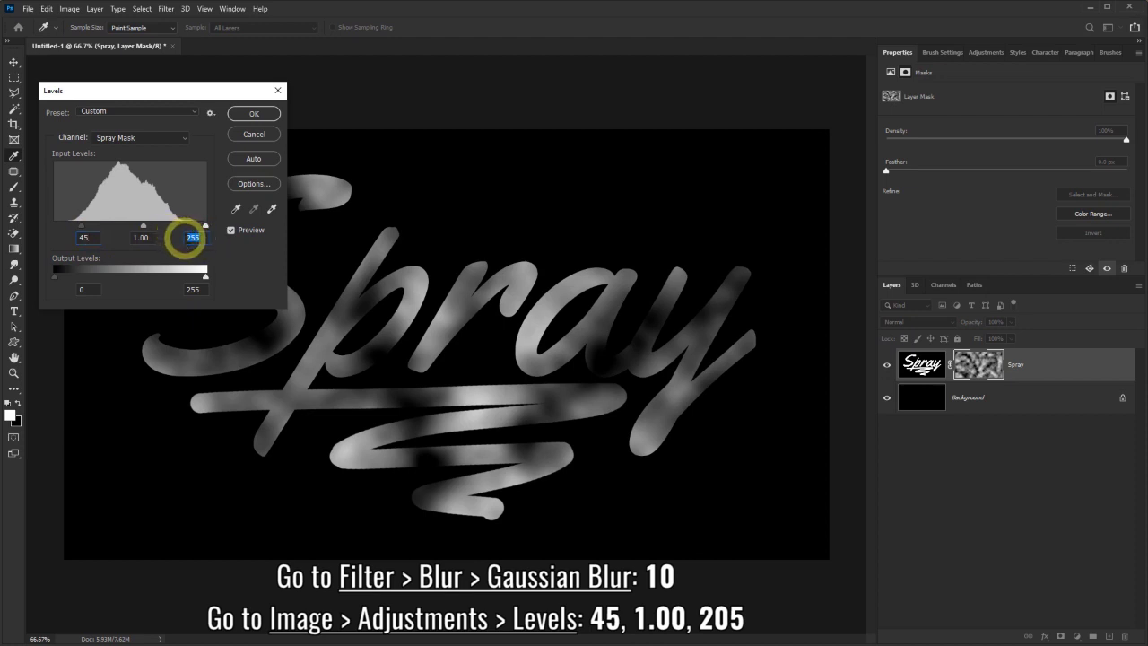
pyautogui.write('205')
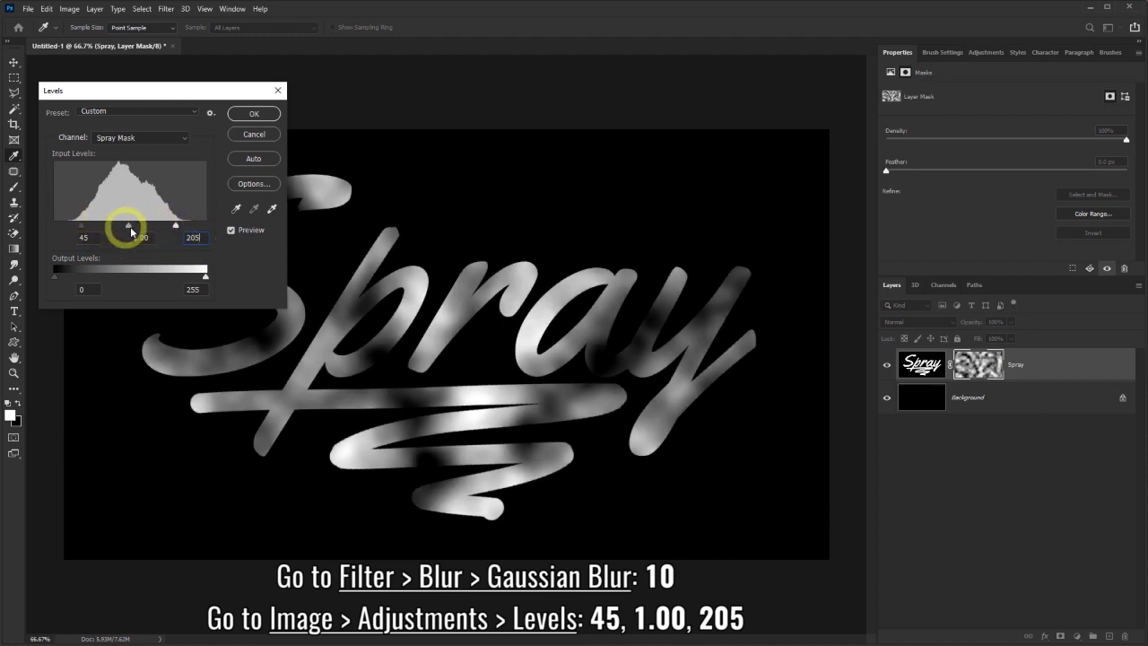
pyautogui.click(251, 114)
pyautogui.press('b')
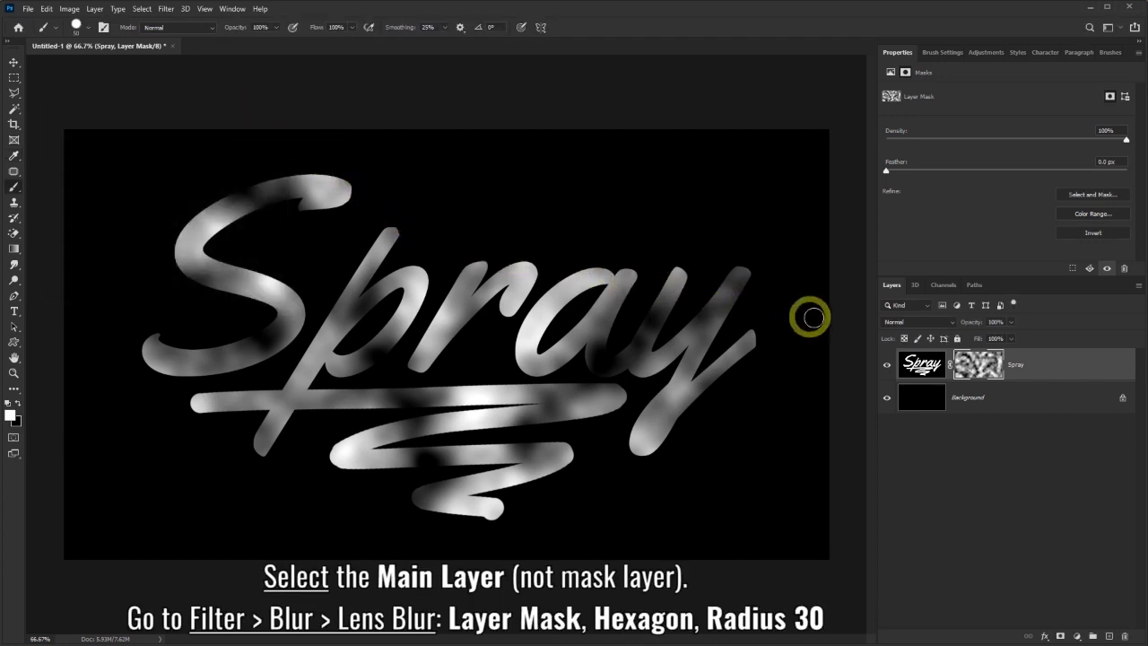
# Lens Blur the Spray pixels using the layer mask as depth map, Hexagon iris, radius 30.
pyautogui.click(923, 364)
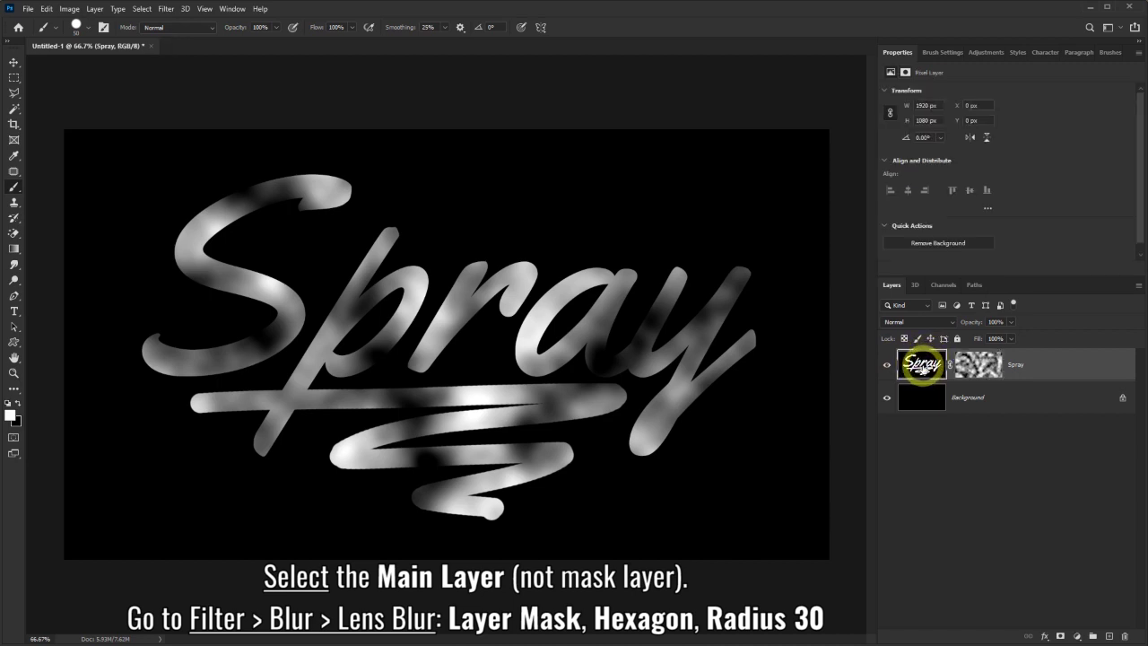
pyautogui.click(167, 11)
pyautogui.moveTo(206, 144)
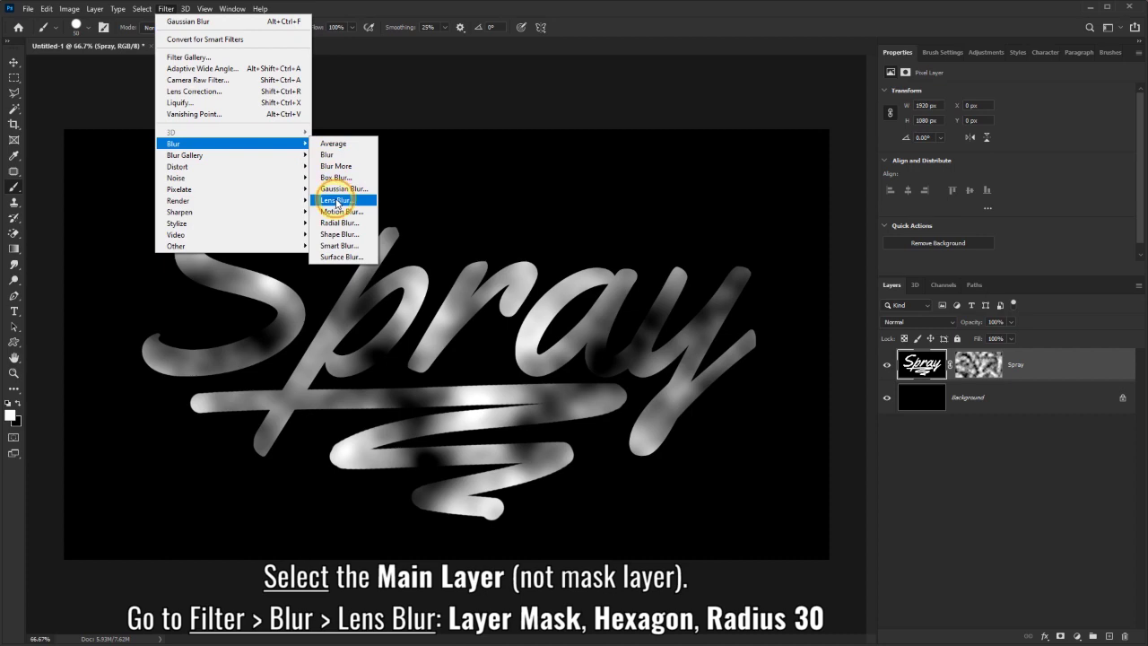
pyautogui.click(336, 200)
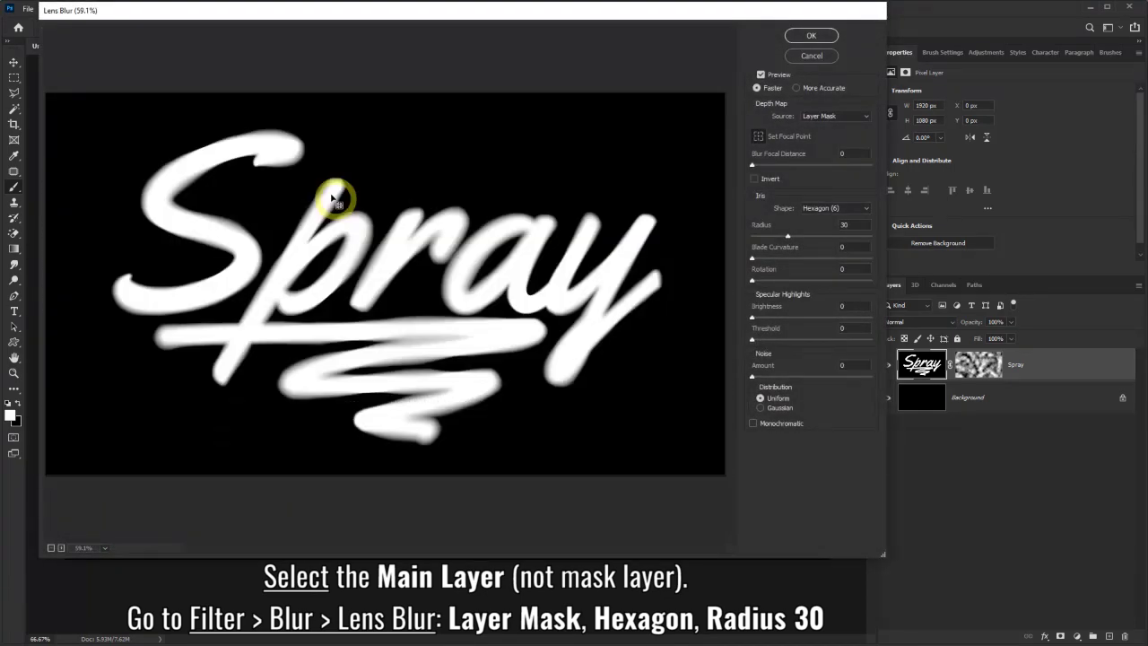
pyautogui.click(837, 121)
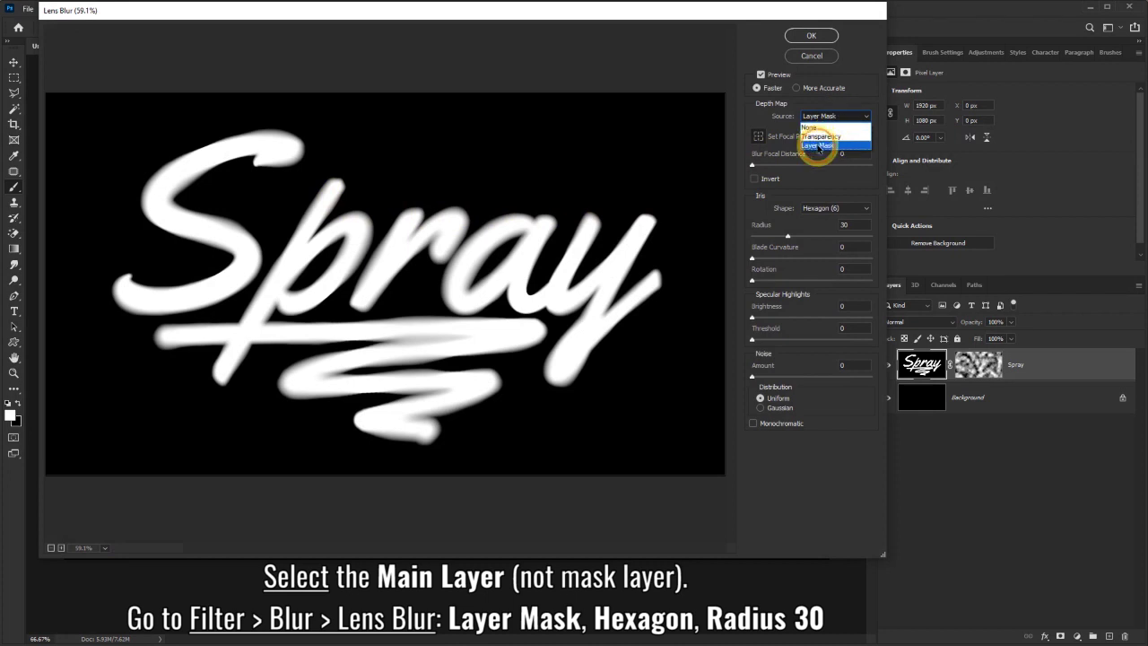
pyautogui.click(817, 146)
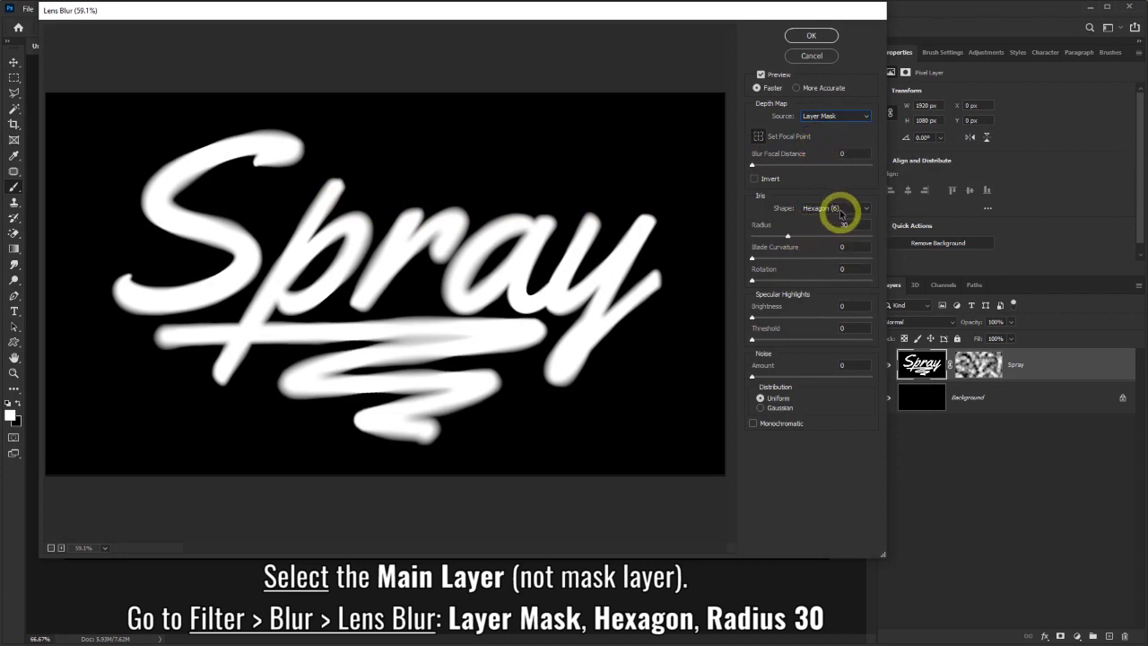
pyautogui.click(810, 37)
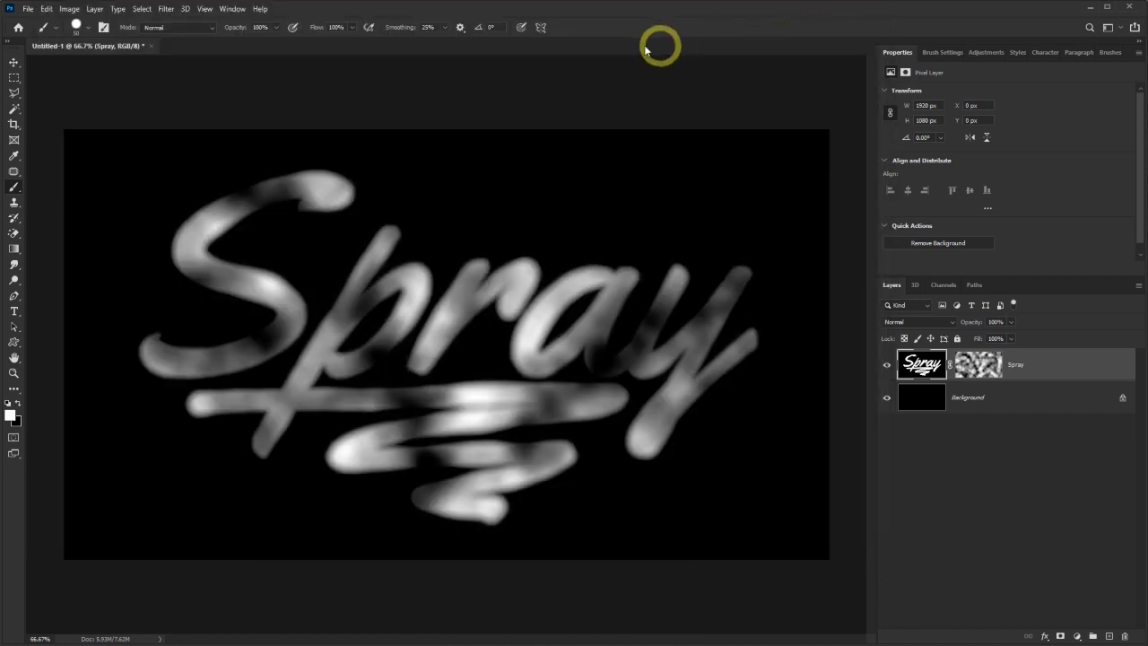
# Fade the Lens Blur to 85% opacity and switch the Spray layer to Dissolve blending.
pyautogui.click(46, 9)
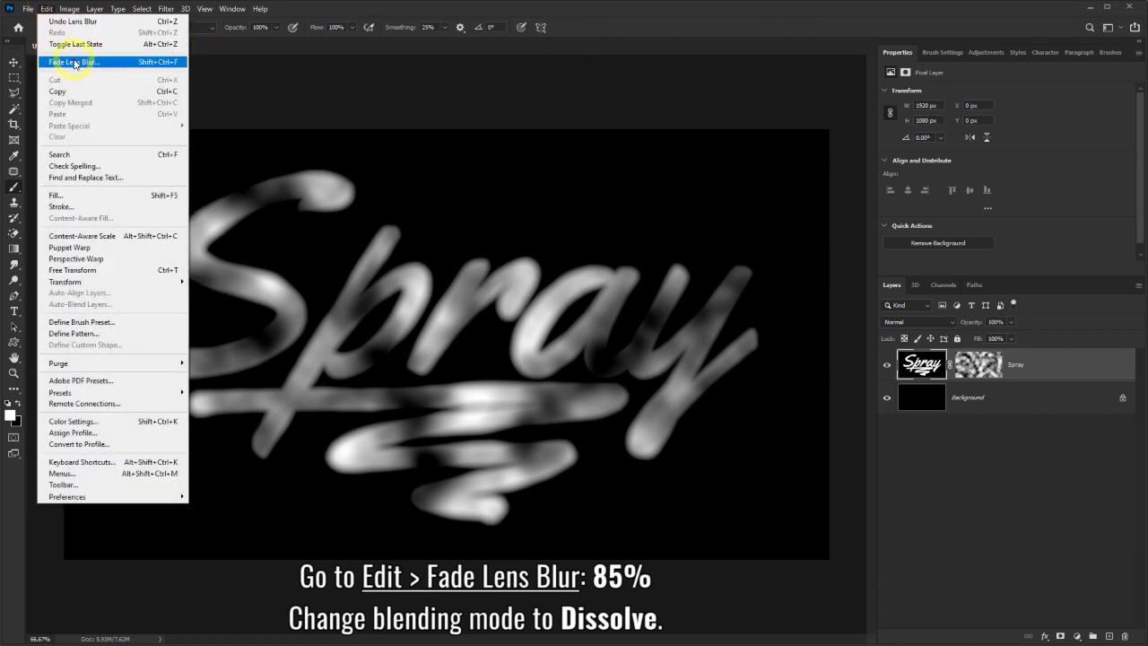
pyautogui.click(74, 62)
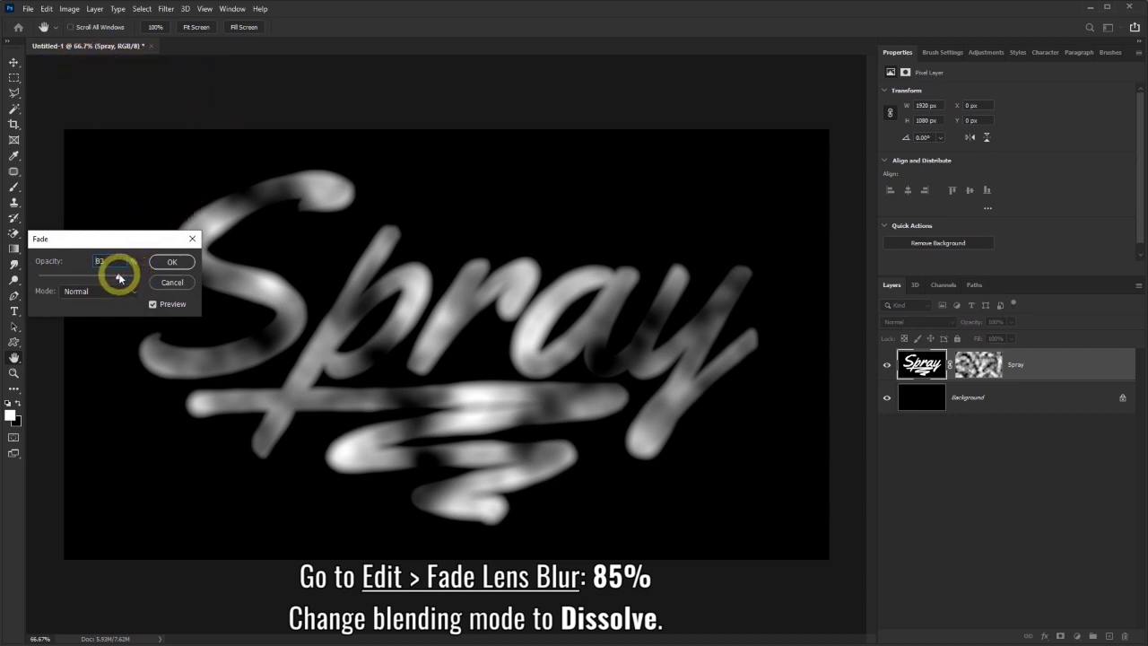
pyautogui.moveTo(120, 278); pyautogui.dragTo(122, 279)
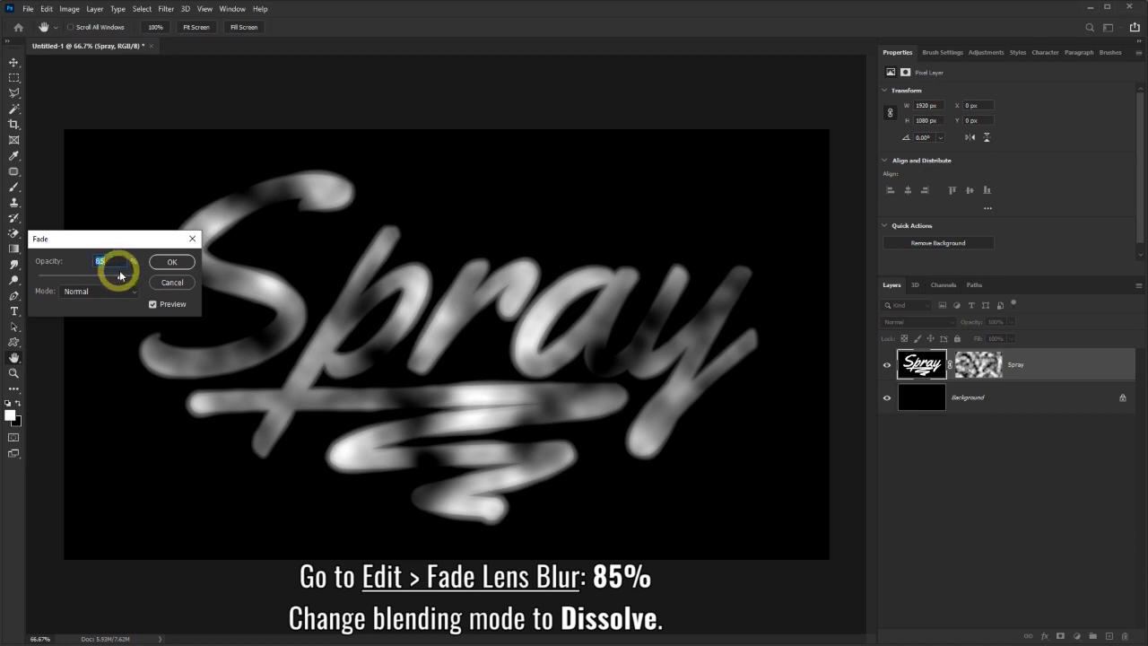
pyautogui.click(172, 265)
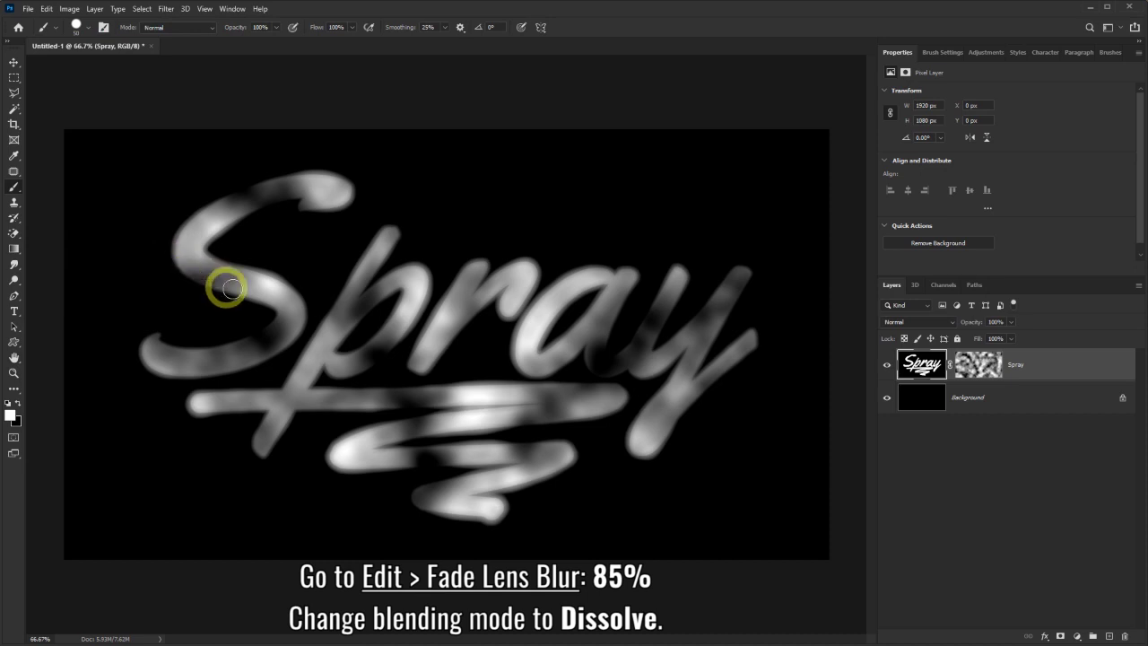
pyautogui.click(952, 322)
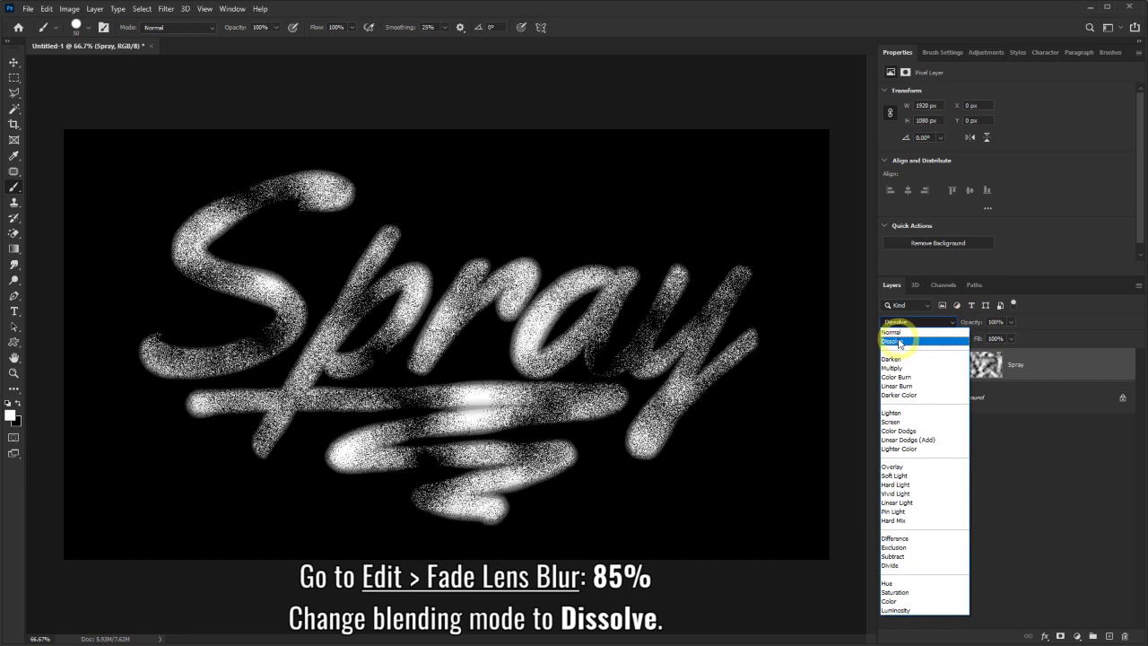
pyautogui.click(900, 341)
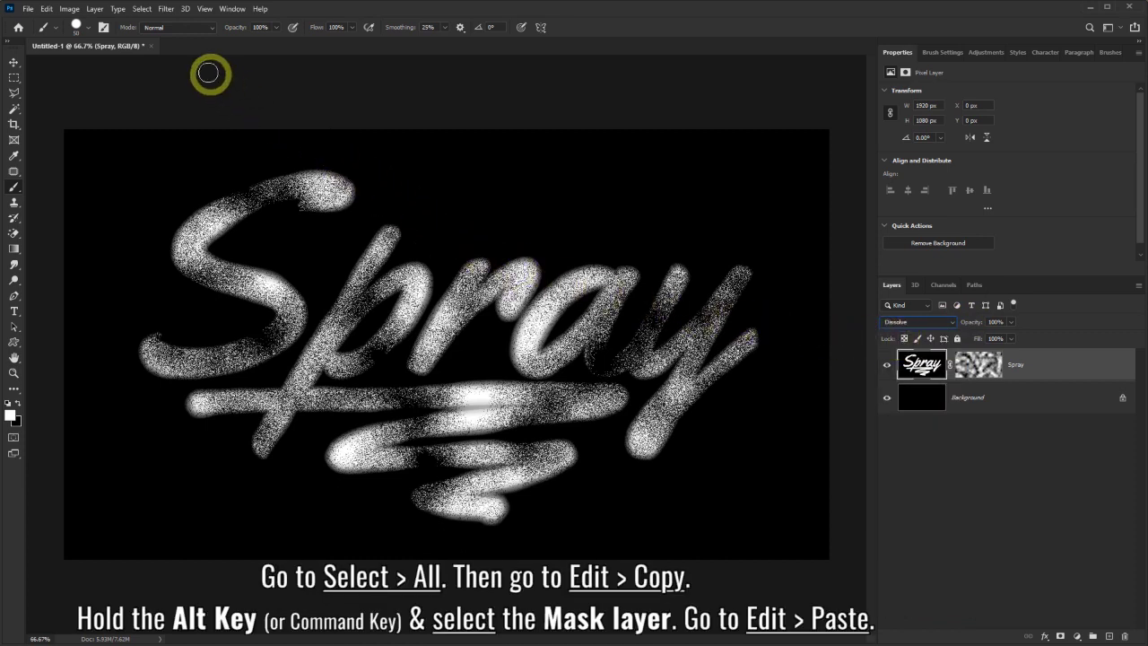
# Select the whole canvas and copy the blurred Spray lettering.
pyautogui.click(147, 11)
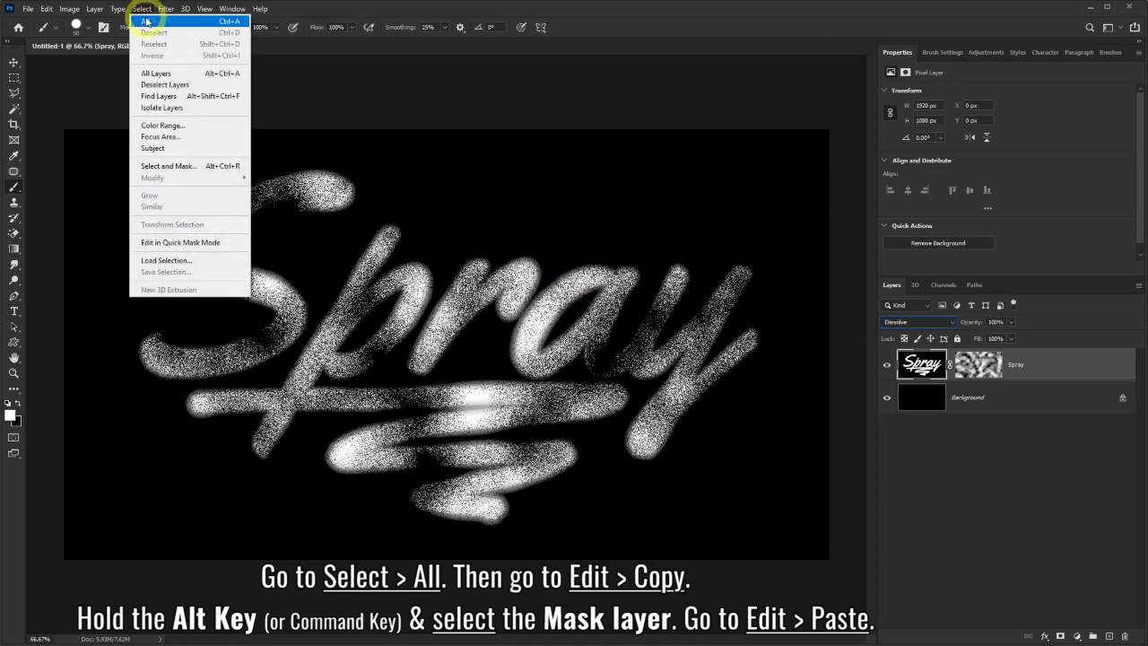
pyautogui.click(152, 24)
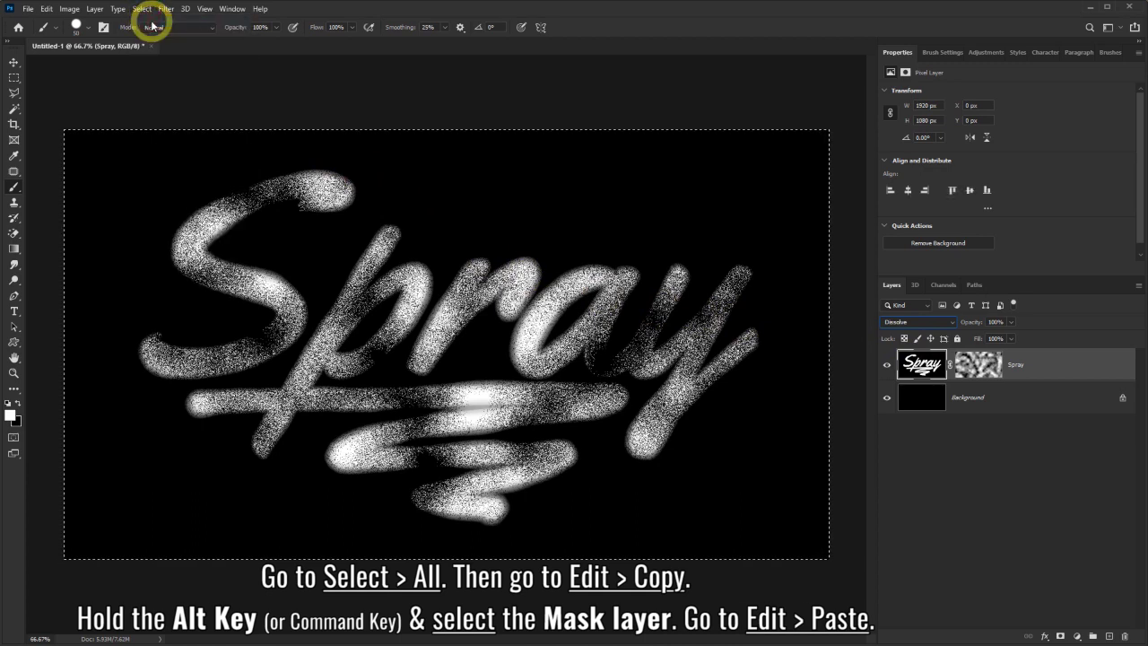
pyautogui.click(45, 9)
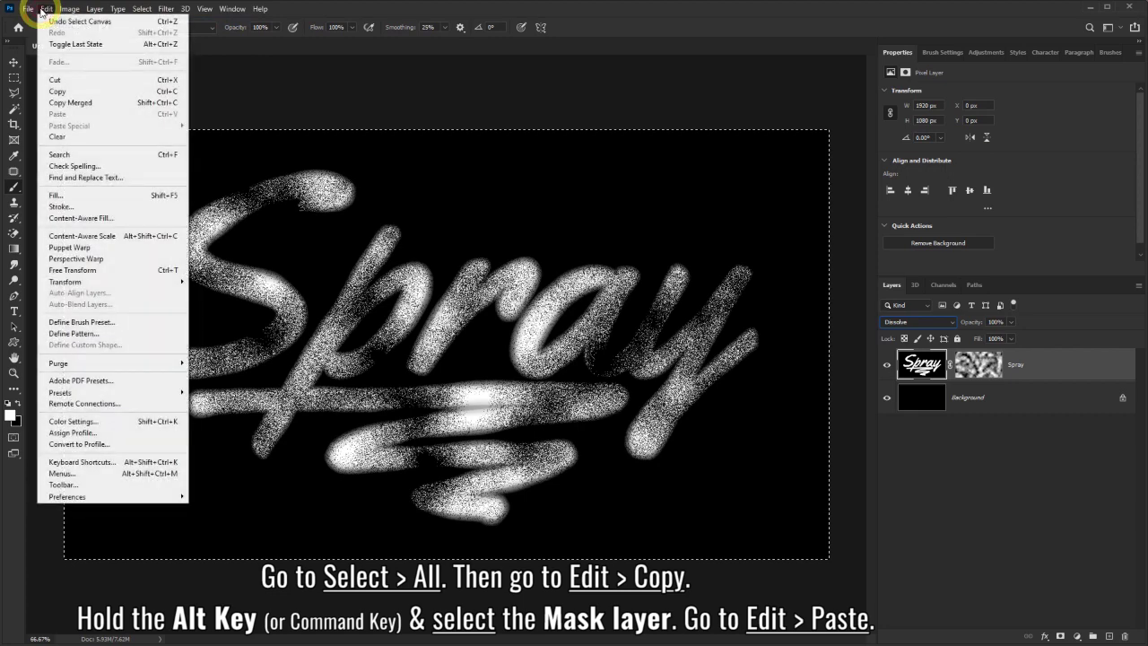
pyautogui.click(57, 92)
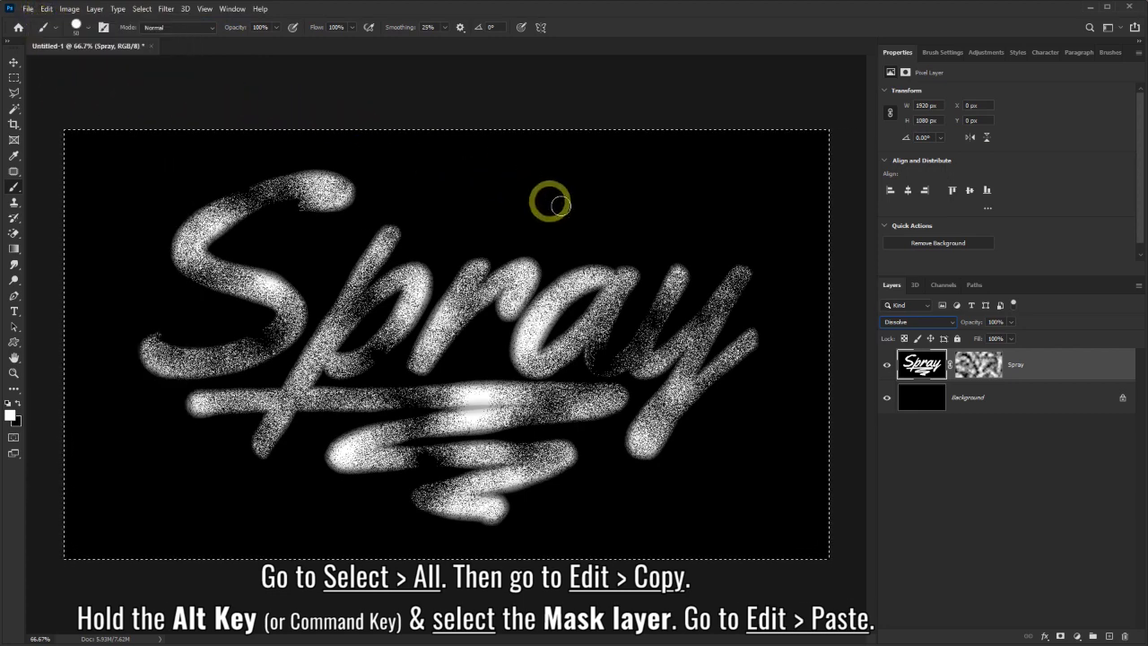
# Paste the copied lettering into the Spray layer's mask, replacing the clouds pattern.
pyautogui.keyDown('alt'); pyautogui.click(985, 366); pyautogui.keyUp('alt')
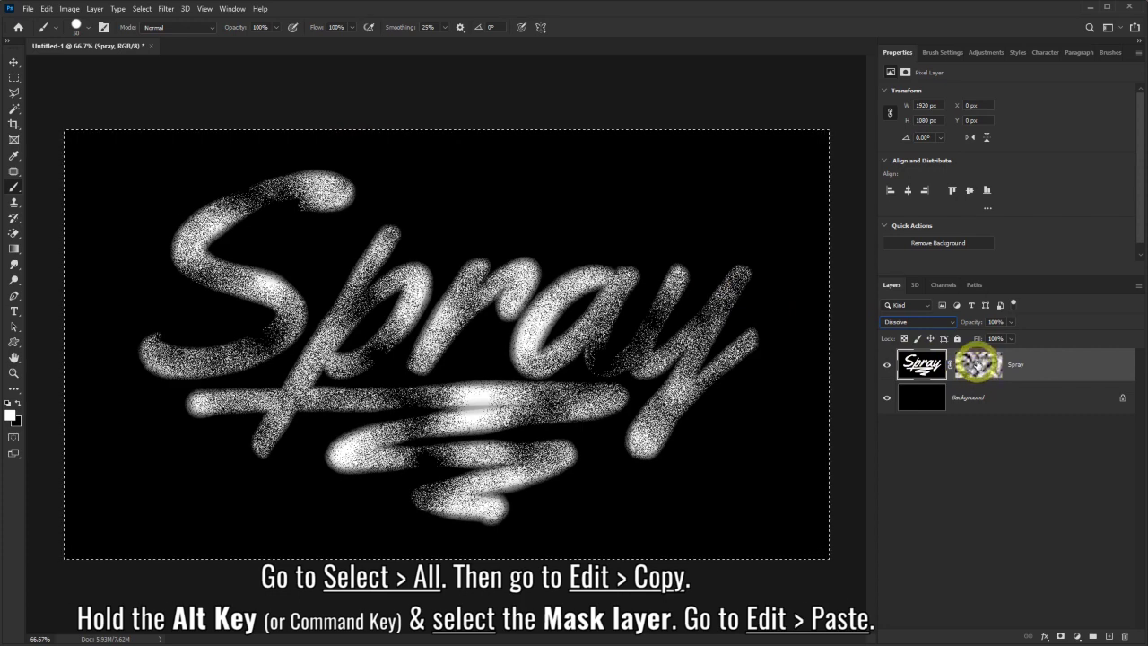
pyautogui.keyDown('alt'); pyautogui.click(979, 365); pyautogui.keyUp('alt')
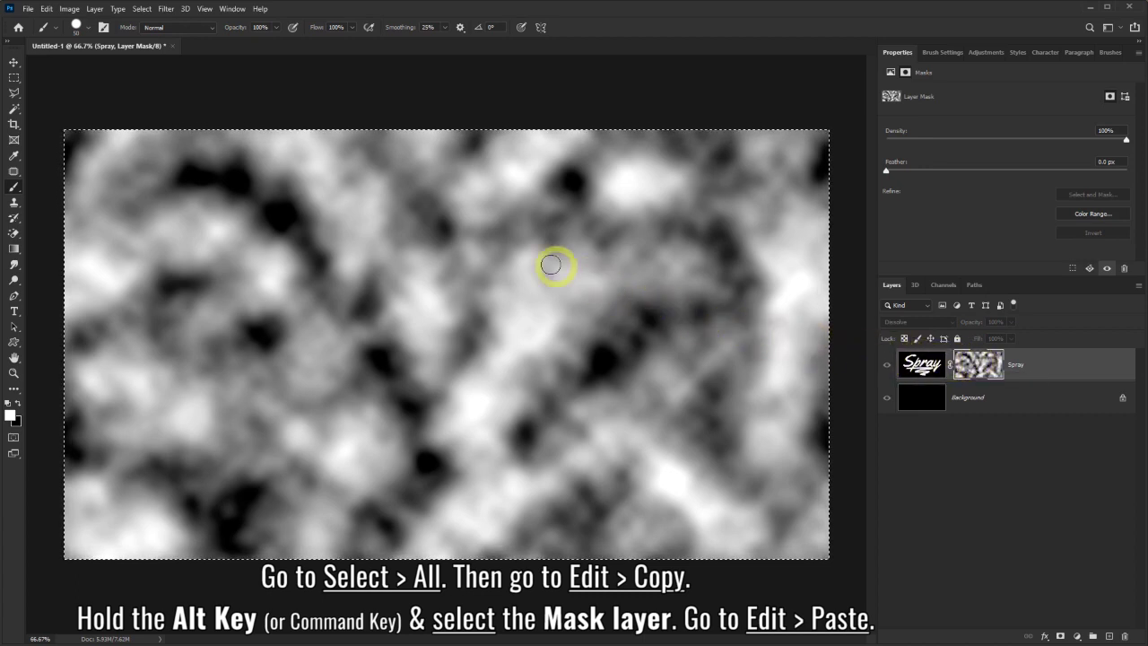
pyautogui.click(47, 9)
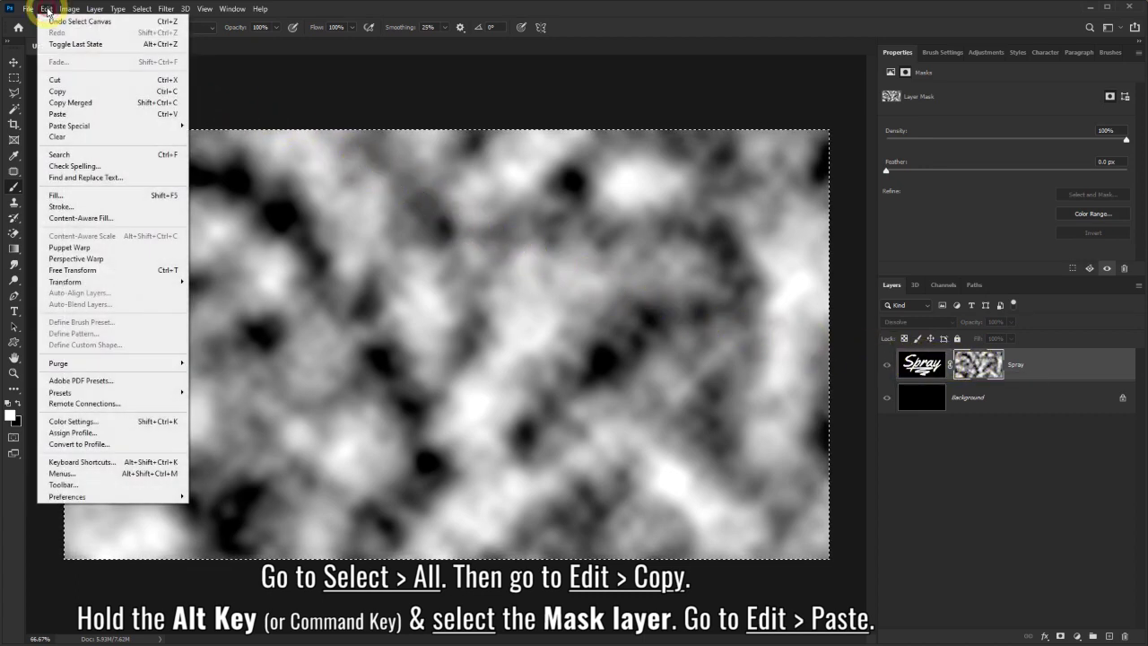
pyautogui.click(61, 114)
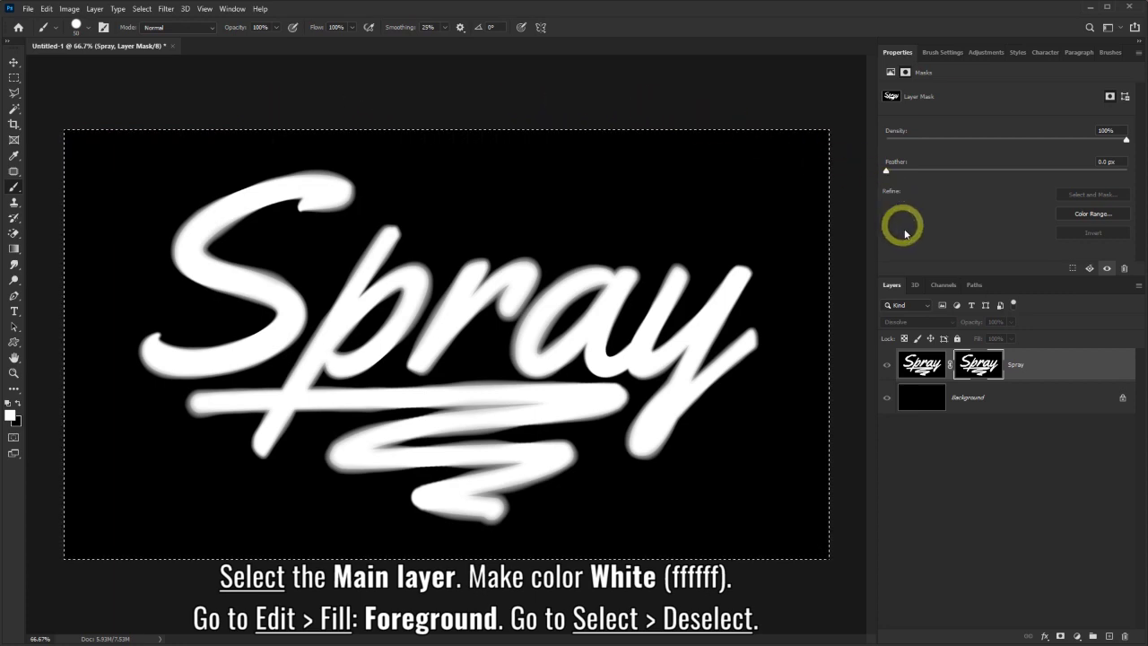
# Fill the Spray layer's pixels with a white foreground colour.
pyautogui.click(921, 363)
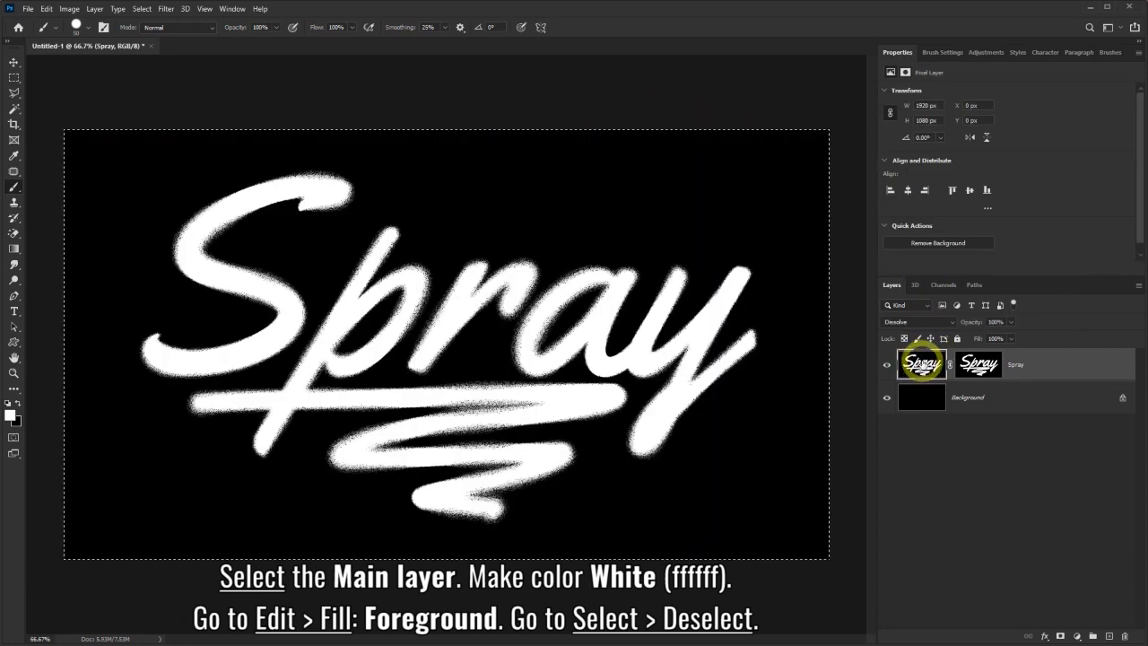
pyautogui.click(12, 415)
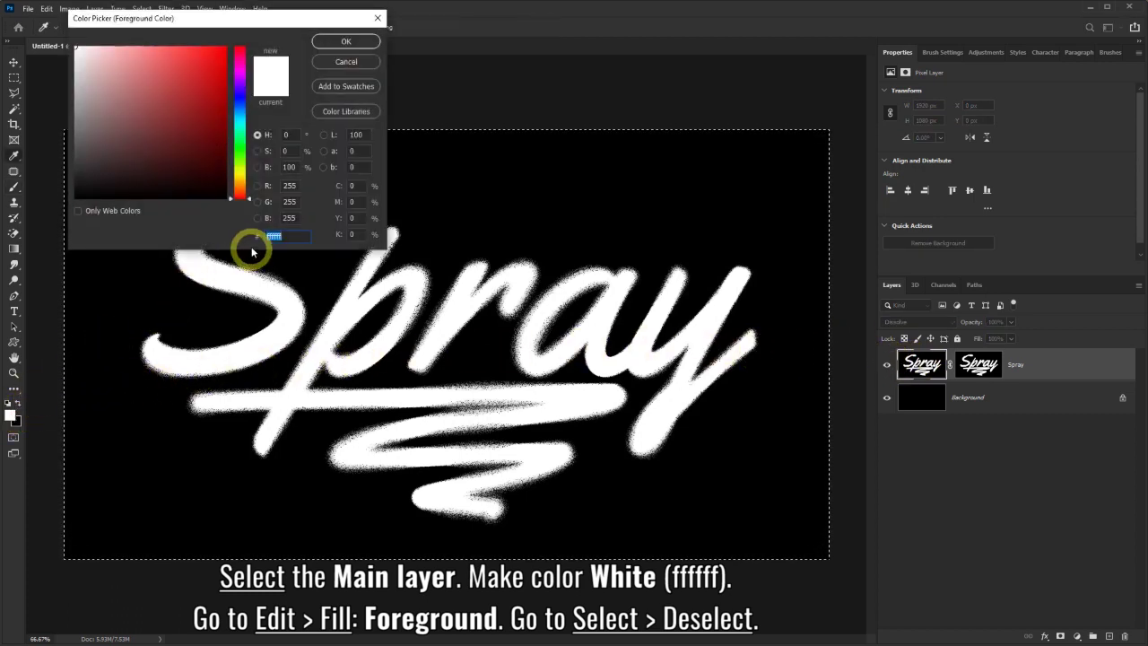
pyautogui.click(343, 43)
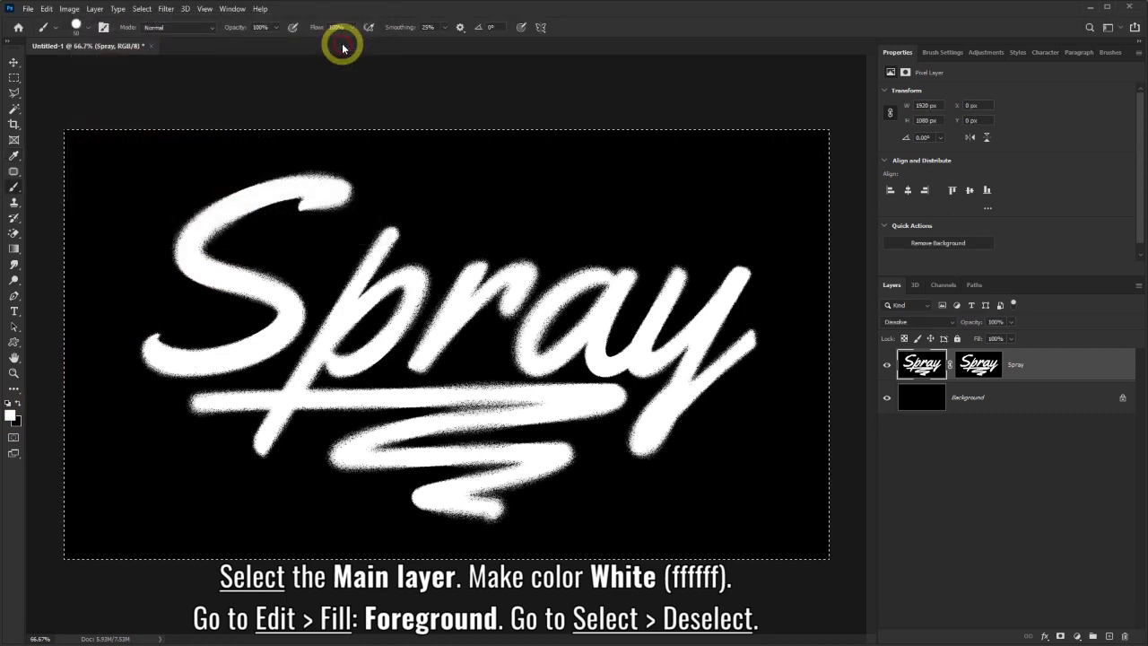
pyautogui.click(50, 9)
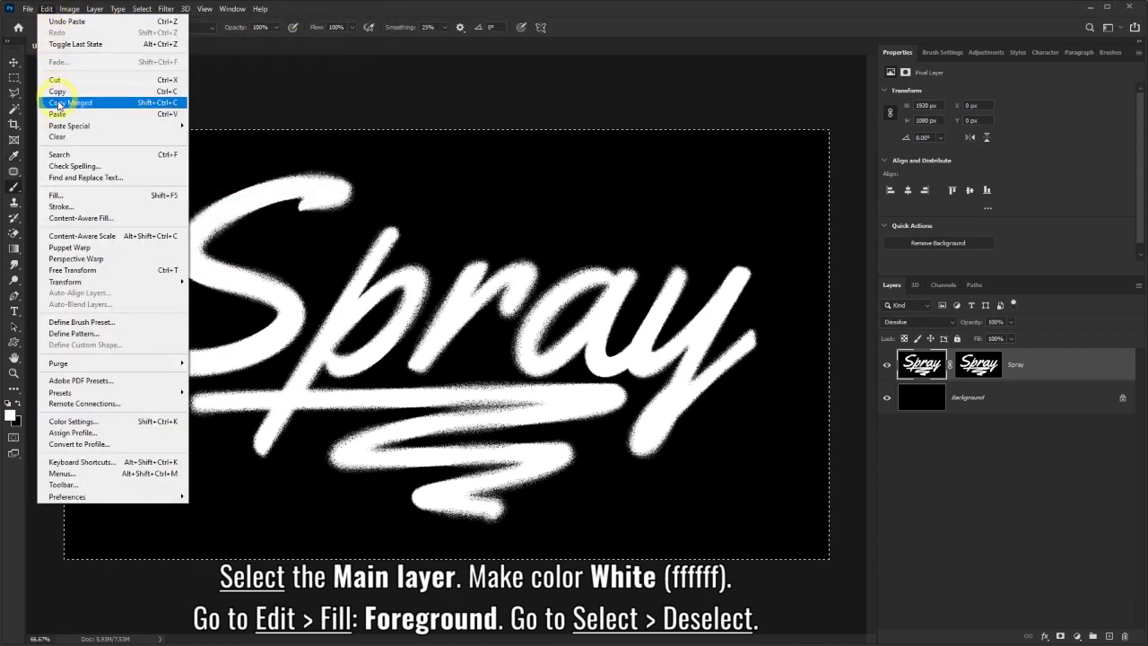
pyautogui.click(67, 197)
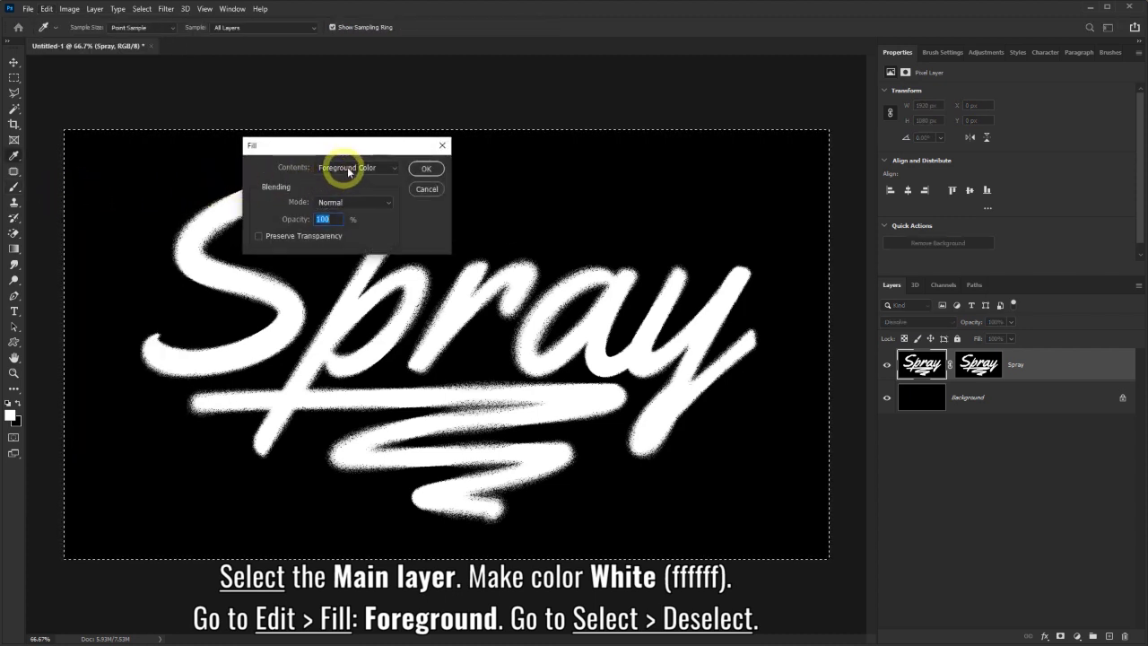
pyautogui.click(430, 169)
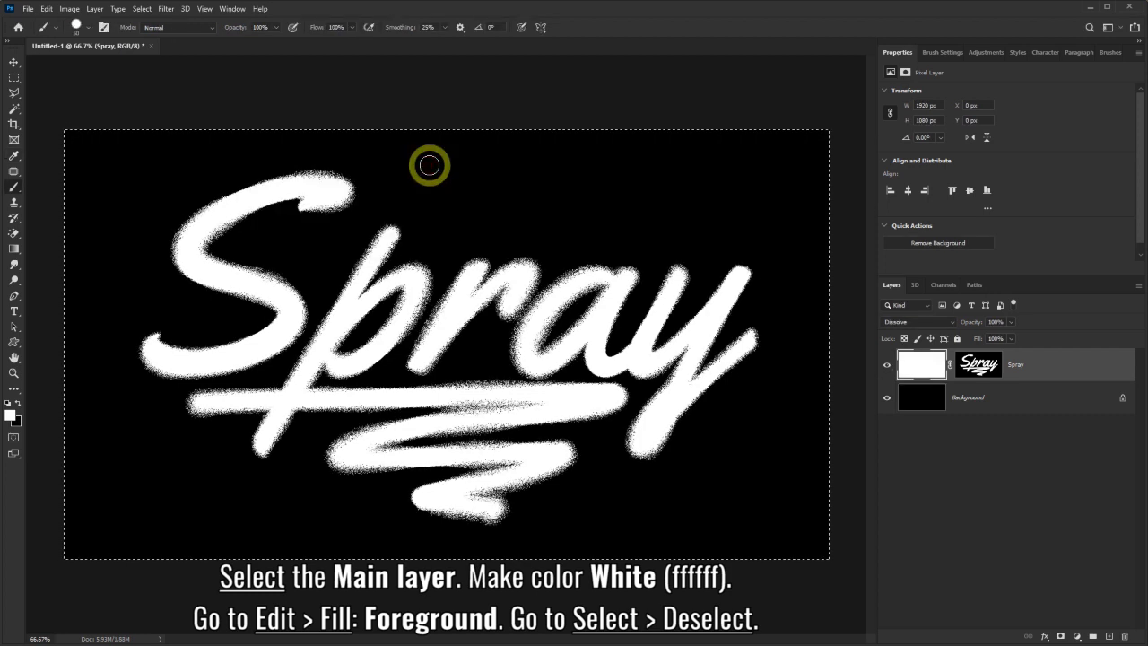
# Switch back to the Brush tool and deselect the canvas.
pyautogui.press('b')
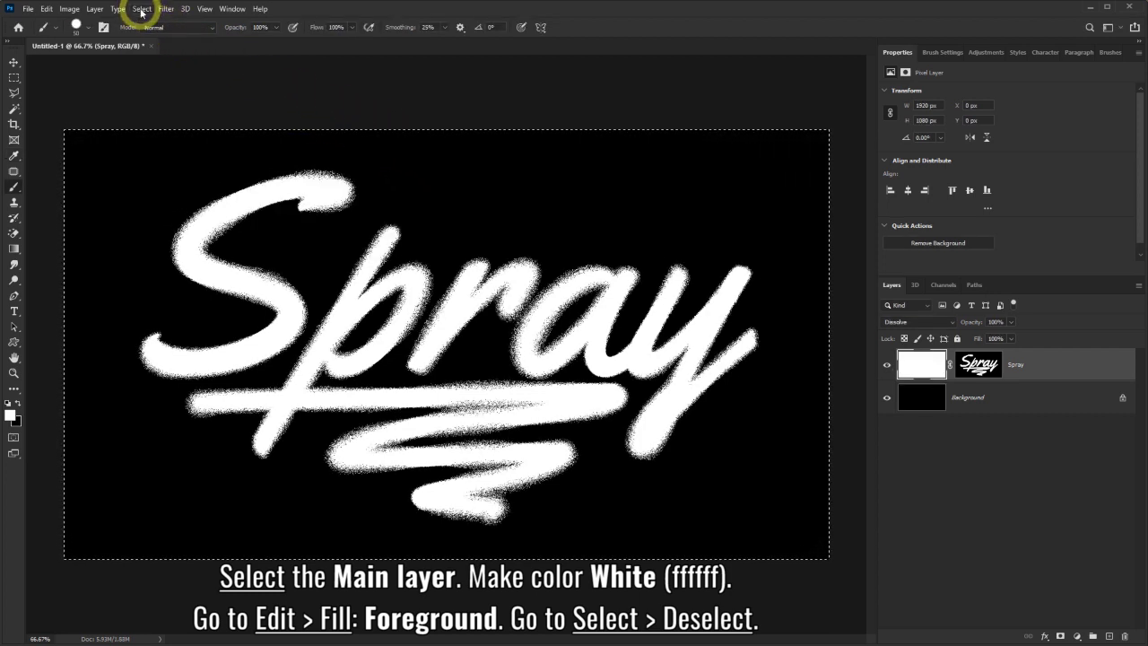
pyautogui.click(142, 9)
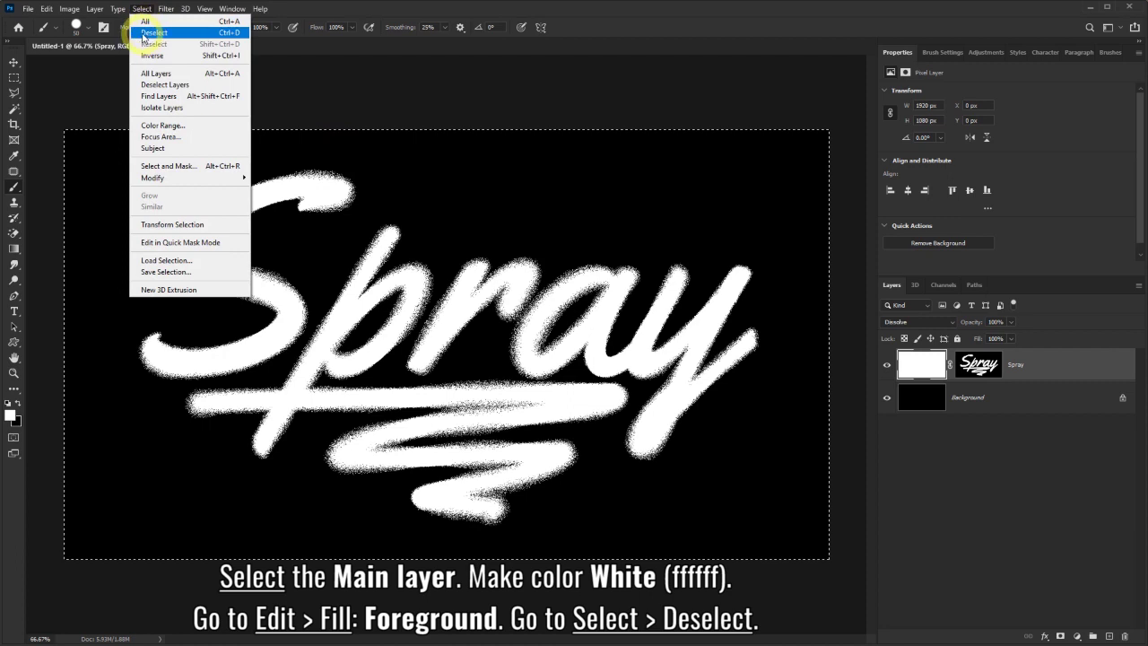
pyautogui.click(155, 32)
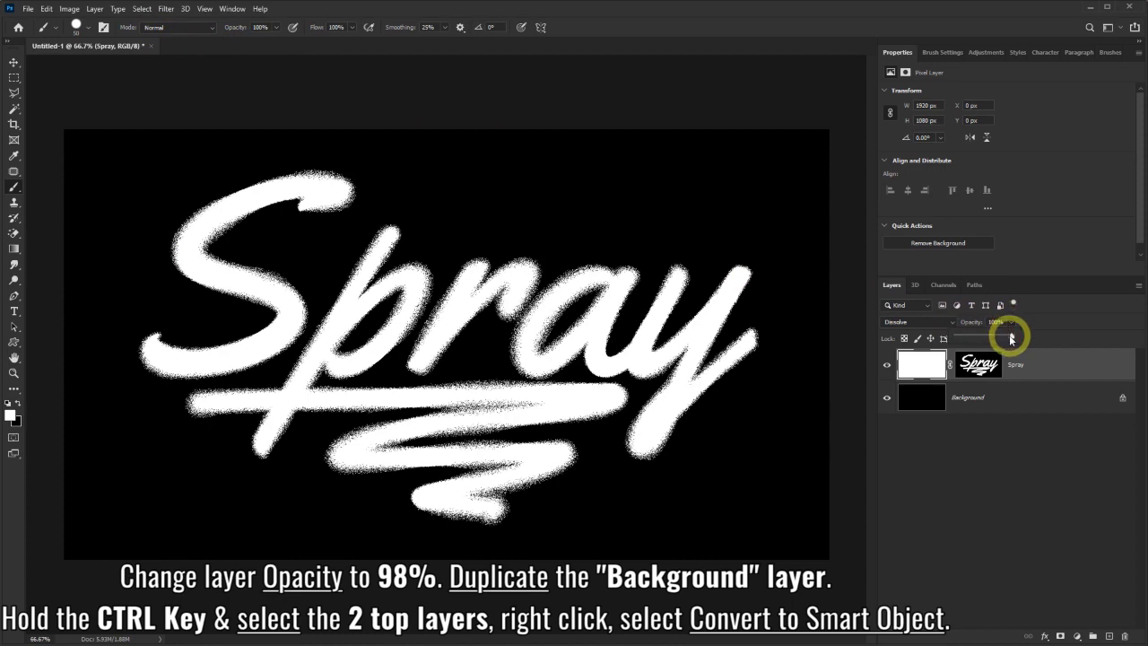
# Set Spray to 98% opacity and duplicate the Background layer.
pyautogui.moveTo(1011, 338); pyautogui.dragTo(1010, 338)
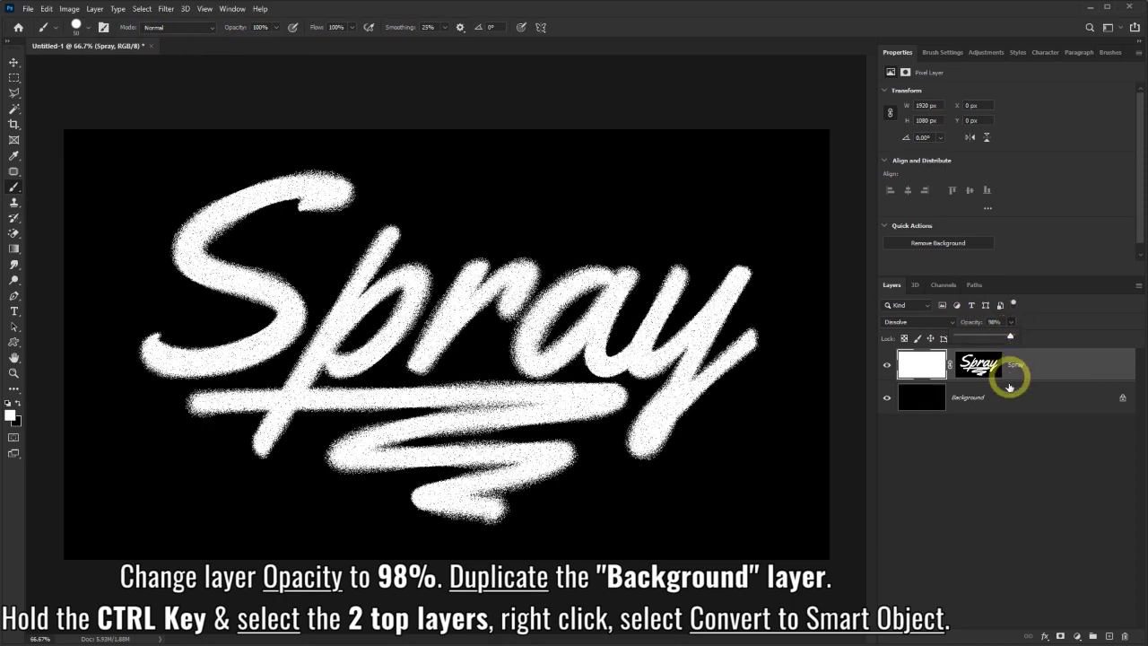
pyautogui.click(1009, 404)
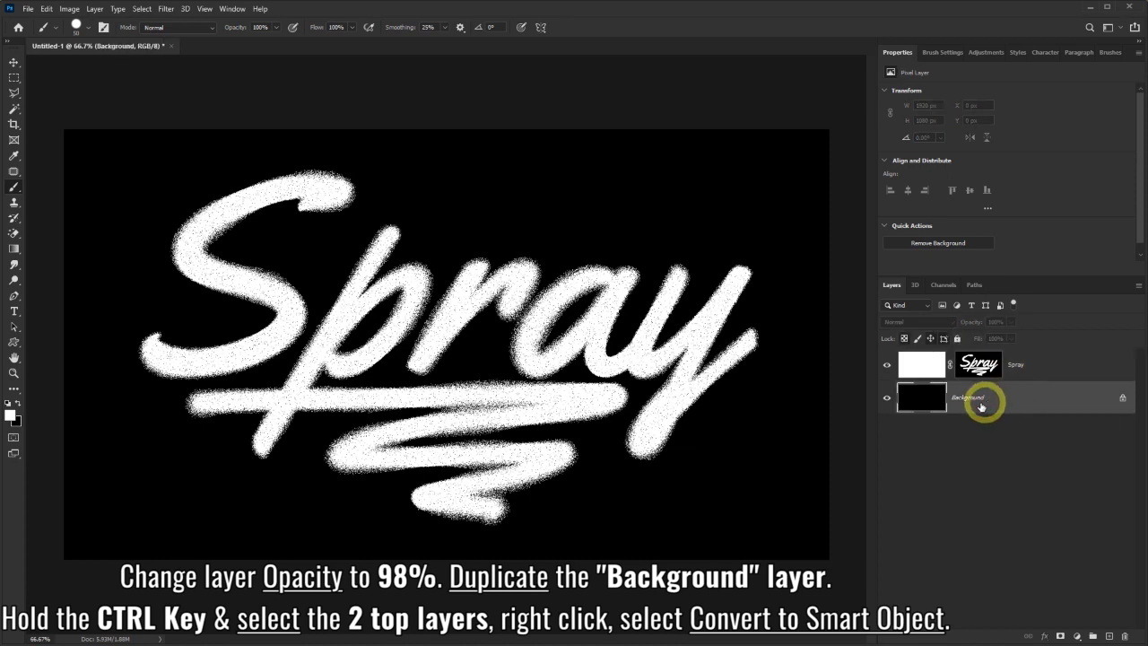
pyautogui.moveTo(1037, 397); pyautogui.dragTo(1112, 639)
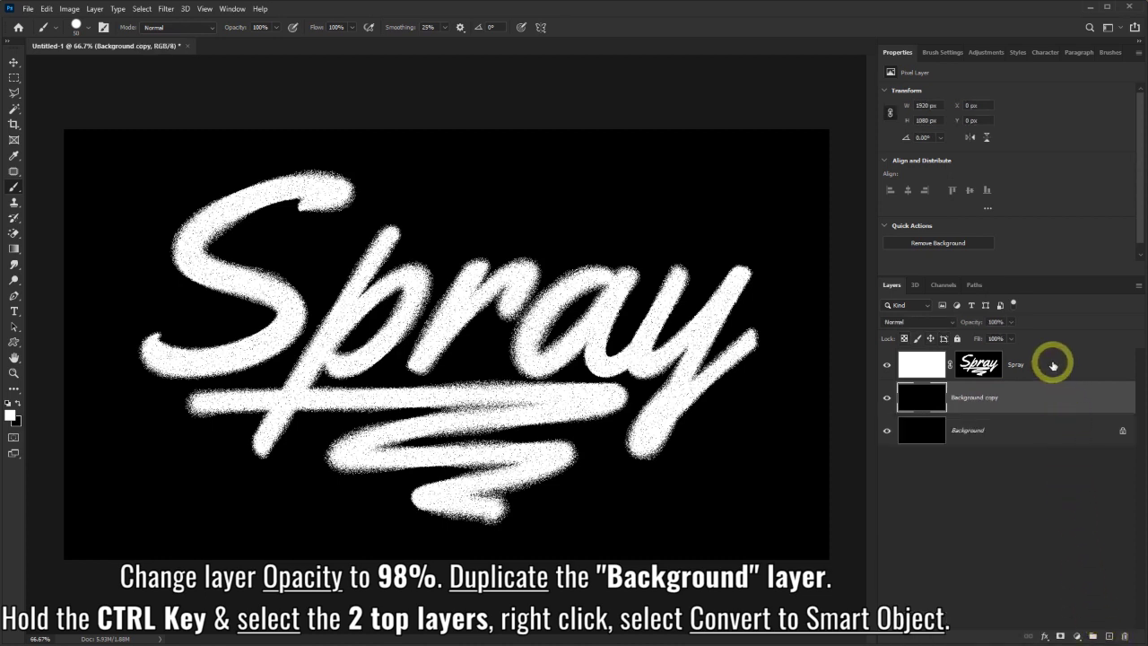
# Convert Spray and Background copy into a single Spray smart object.
pyautogui.click(1059, 366)
pyautogui.keyDown('ctrl'); pyautogui.click(1050, 395); pyautogui.keyUp('ctrl')
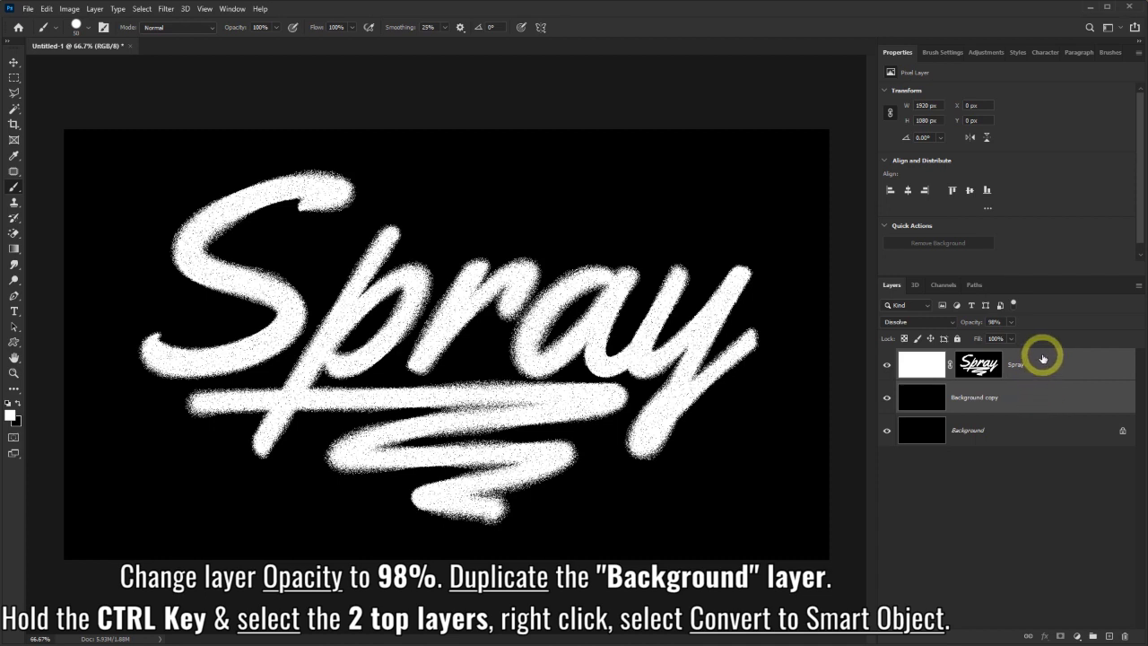
pyautogui.rightClick(1043, 359)
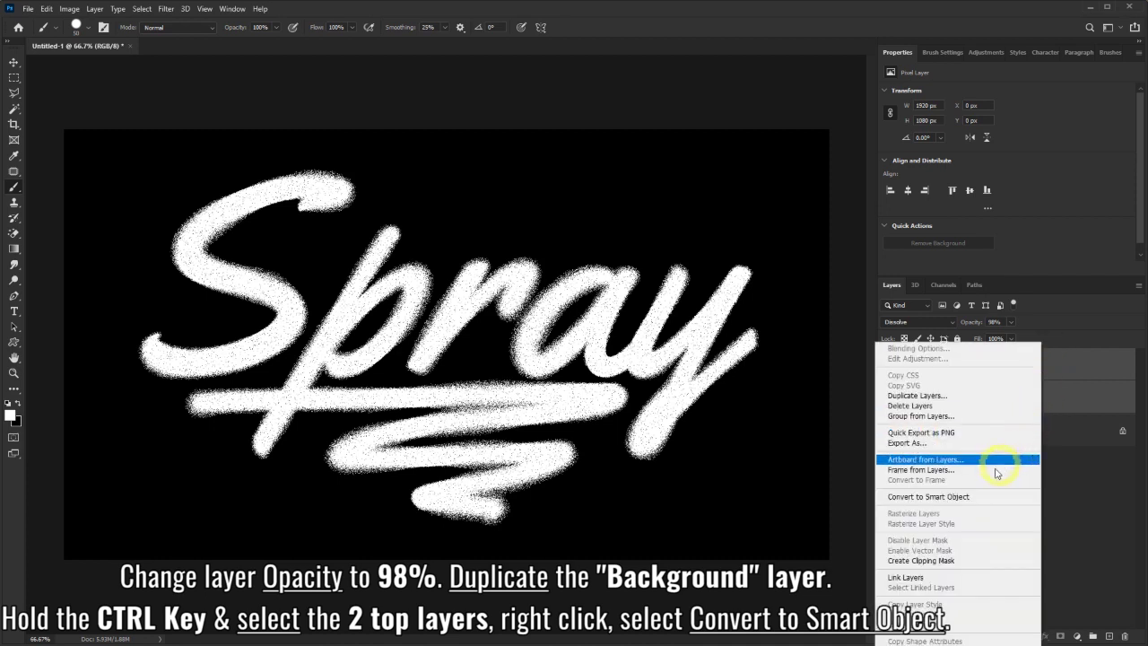
pyautogui.click(932, 498)
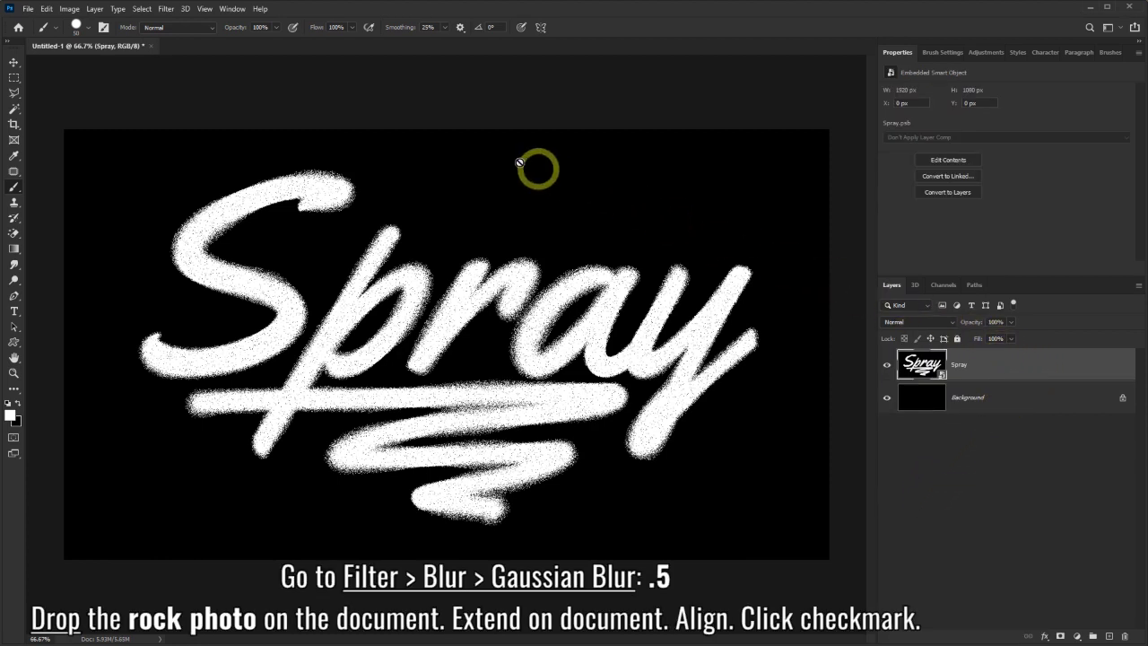
# Apply a 0.5-pixel Gaussian Blur to Spray and drag in the rock photo.
pyautogui.click(167, 9)
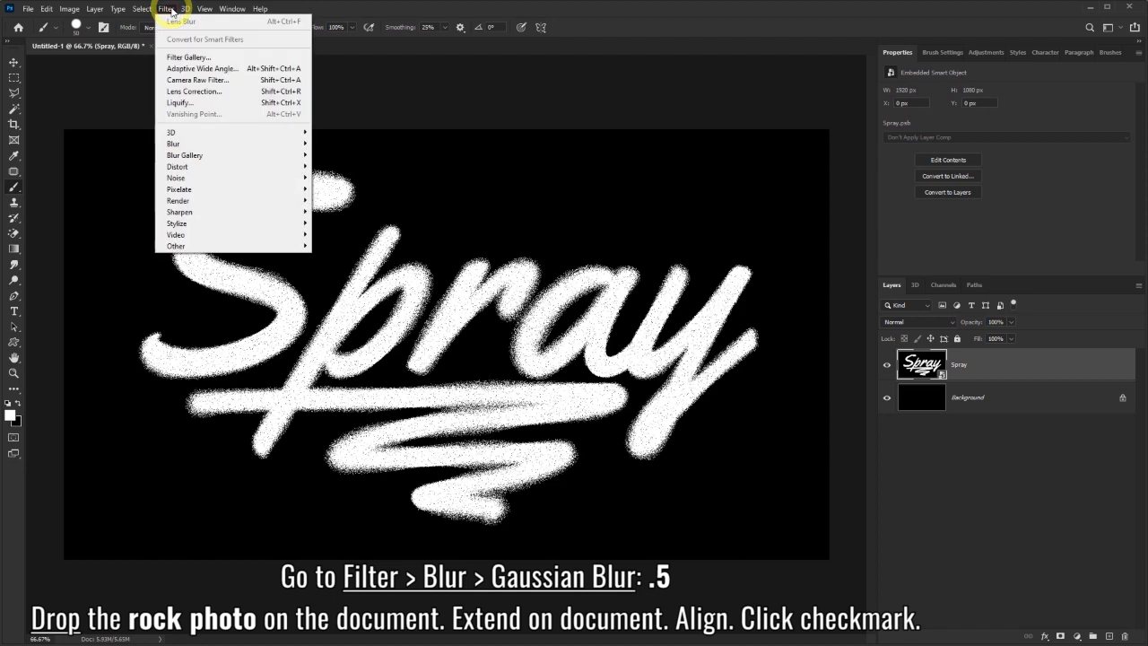
pyautogui.moveTo(173, 143)
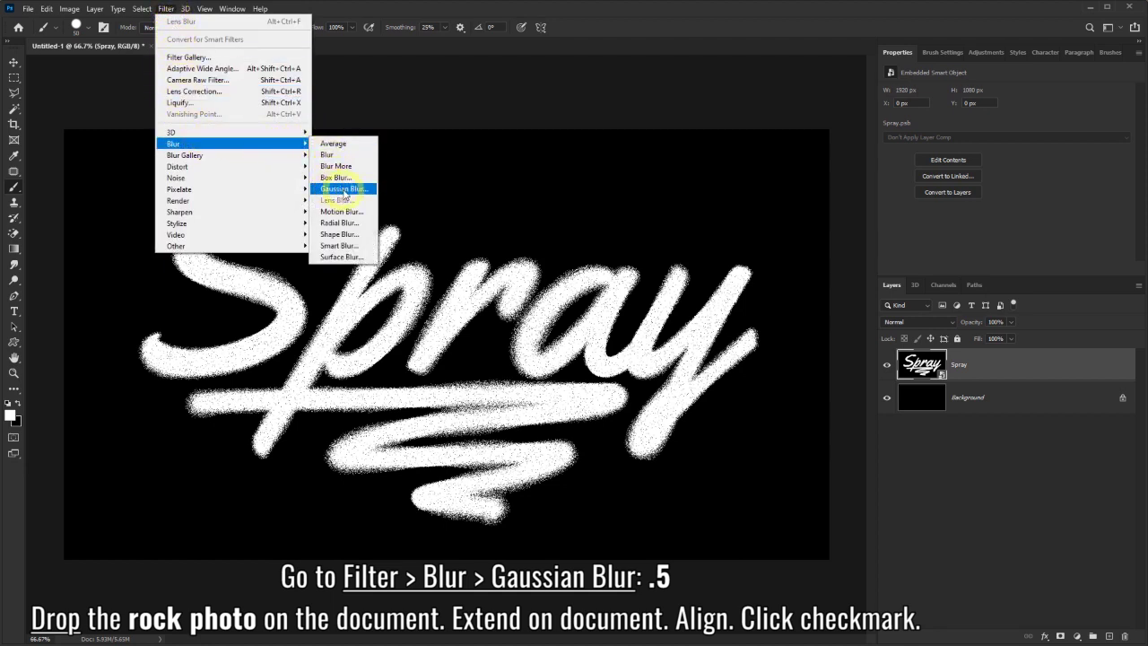
pyautogui.click(344, 191)
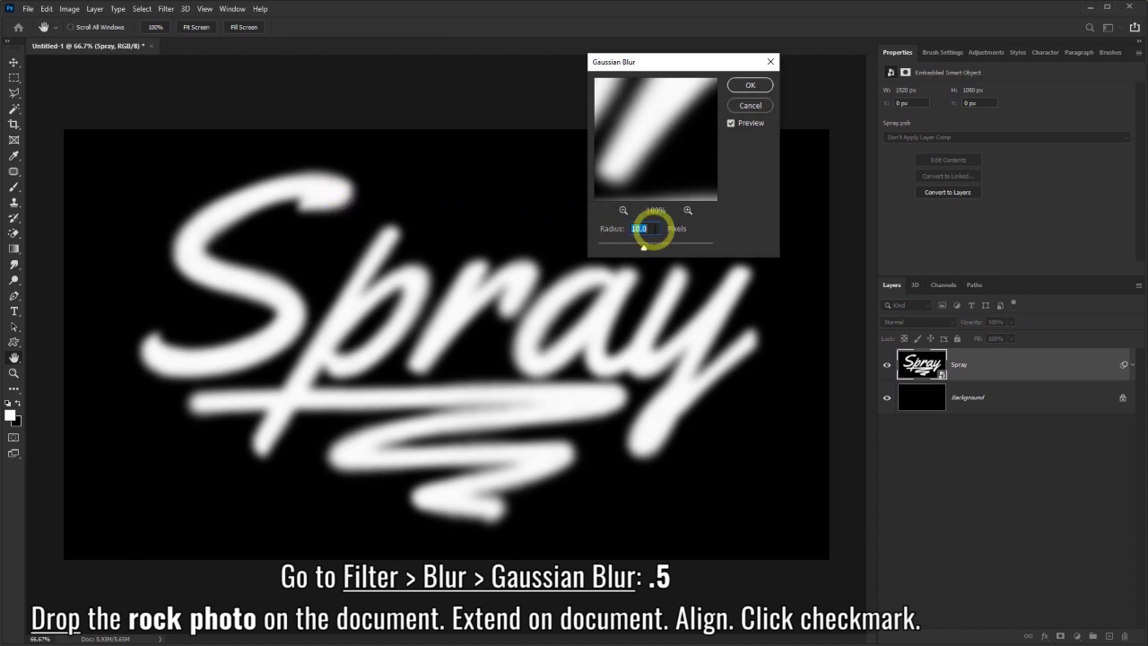
pyautogui.write('.5')
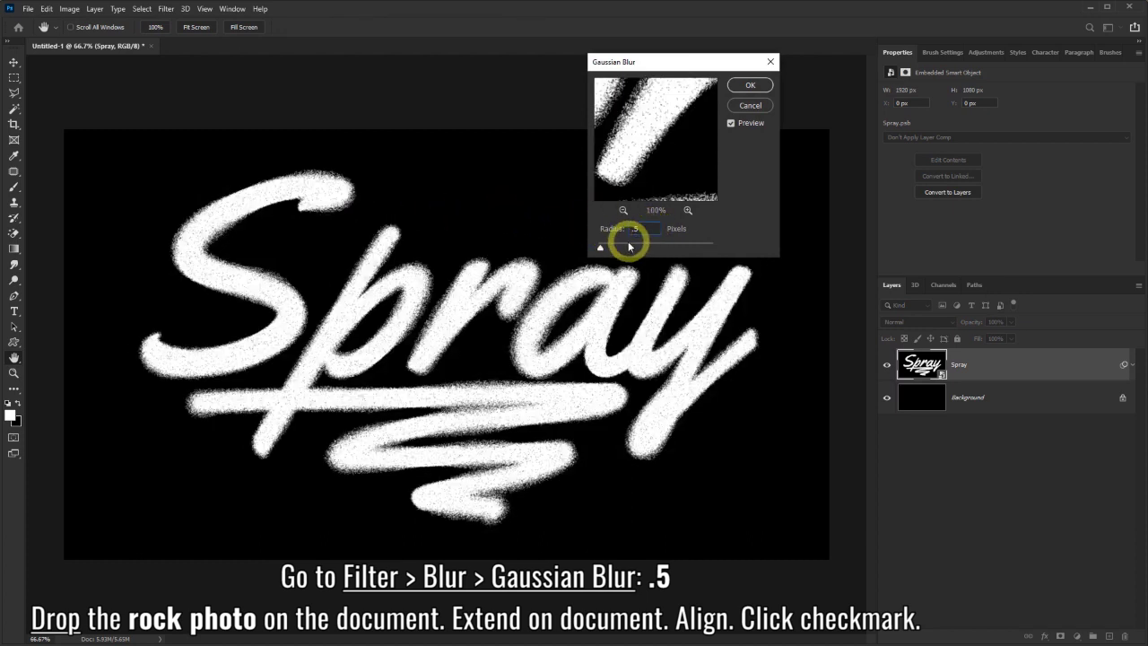
pyautogui.click(749, 85)
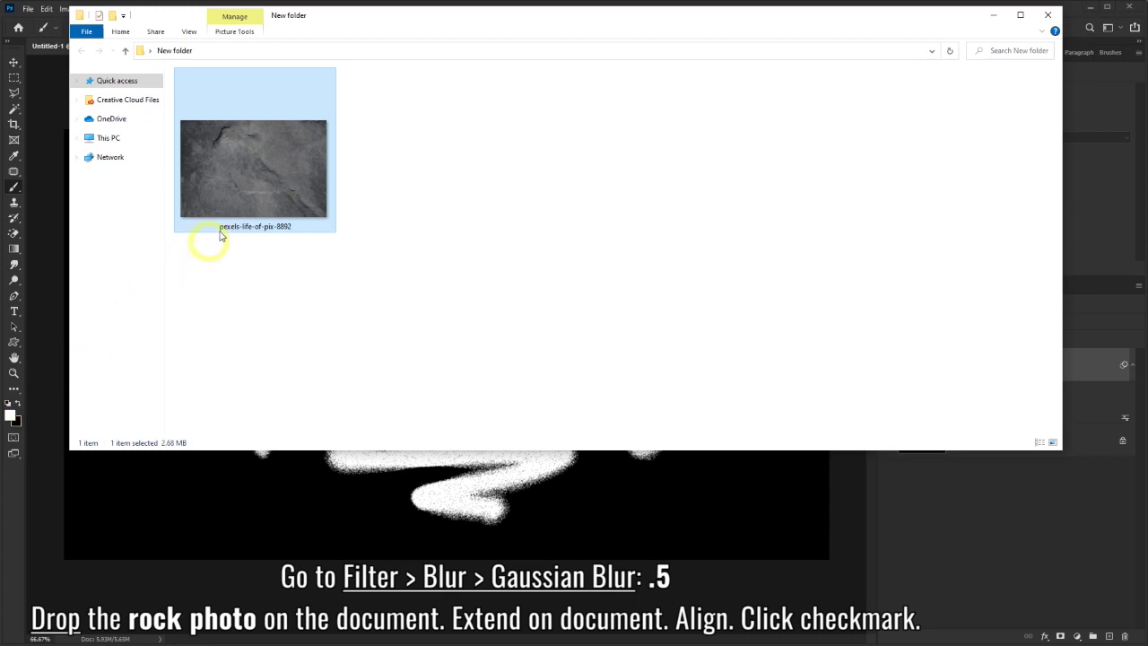
pyautogui.moveTo(264, 162); pyautogui.dragTo(401, 495)
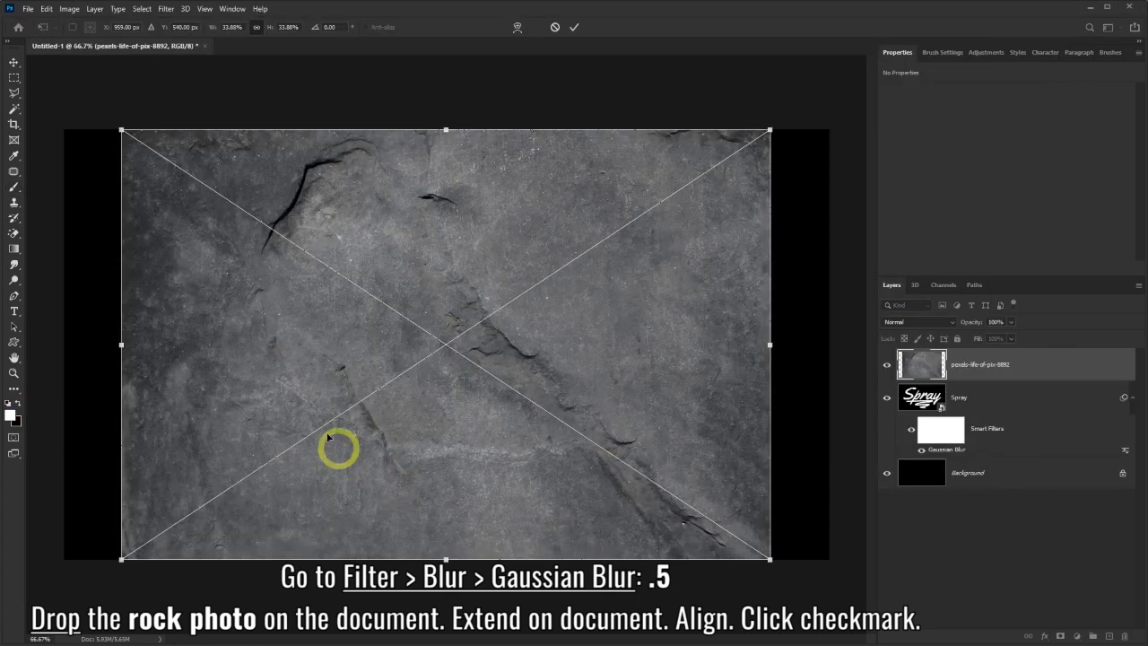
# Scale rock photo pexels-life-of-pix-8892 to cover the full canvas and commit it.
pyautogui.moveTo(121, 129); pyautogui.dragTo(55, 99)
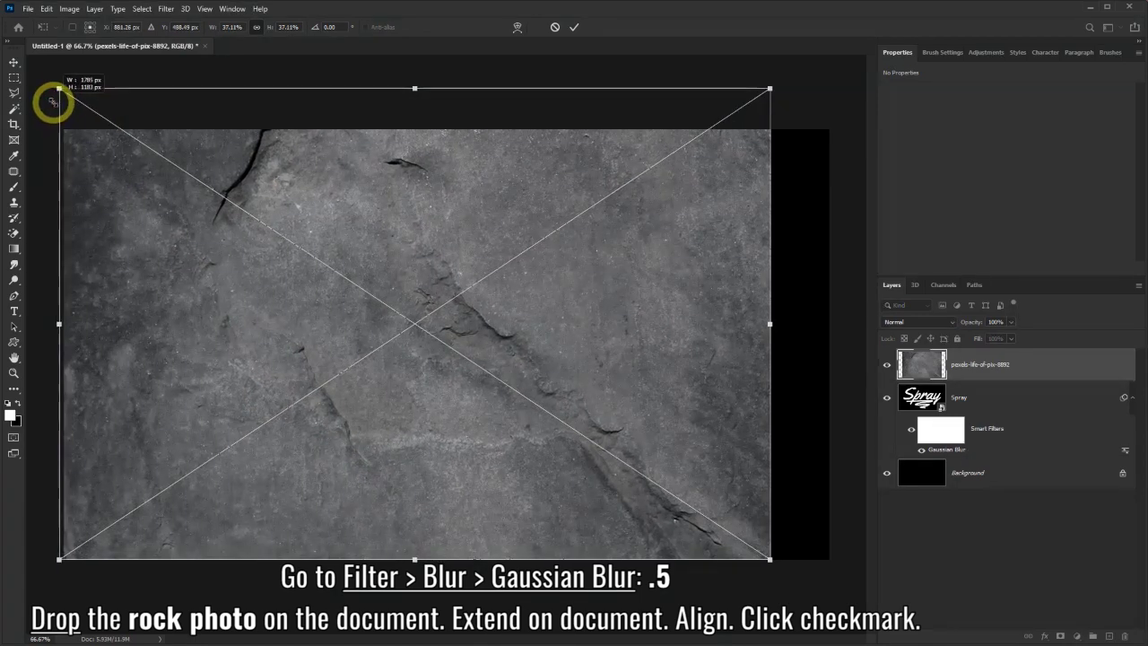
pyautogui.moveTo(777, 89); pyautogui.dragTo(853, 69)
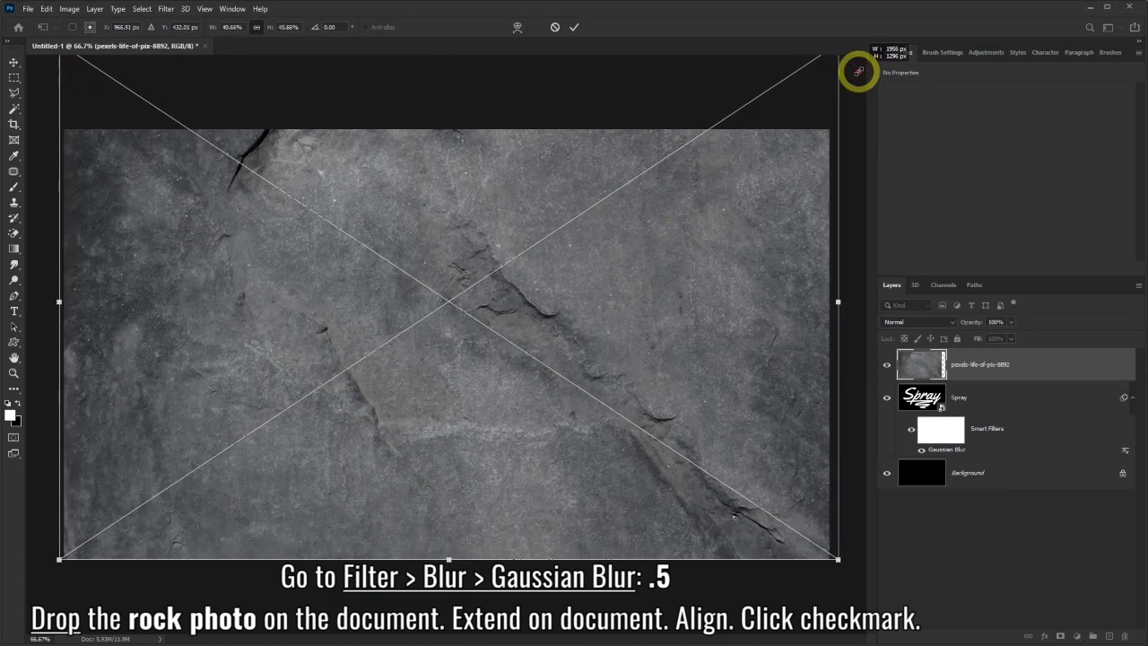
pyautogui.moveTo(491, 218); pyautogui.dragTo(490, 249)
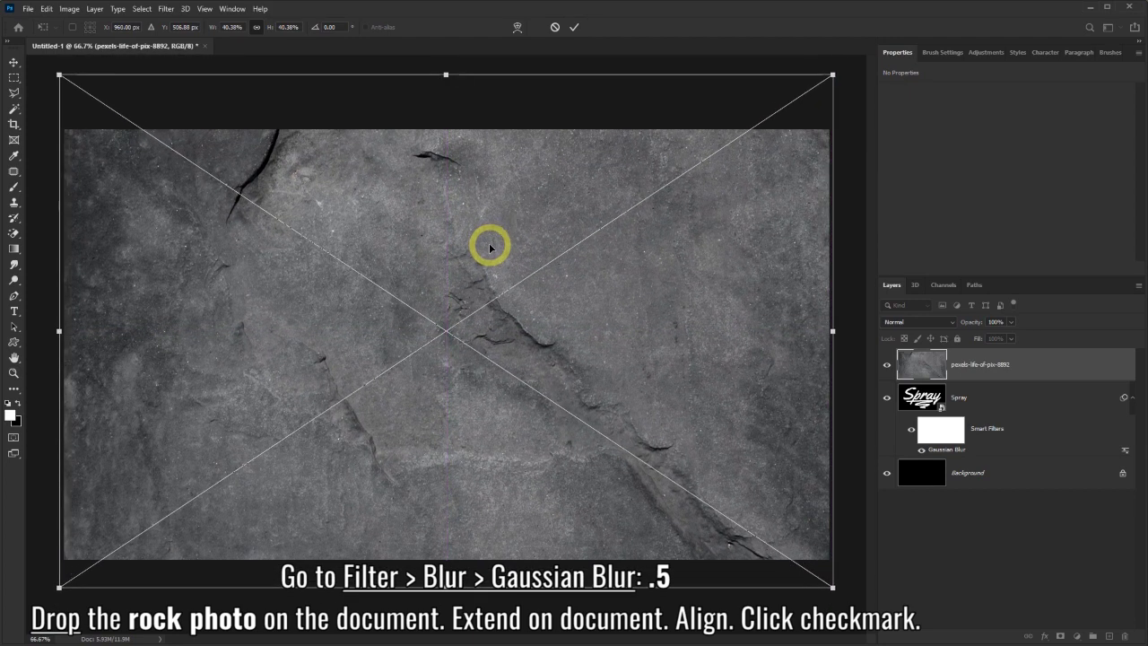
pyautogui.click(577, 29)
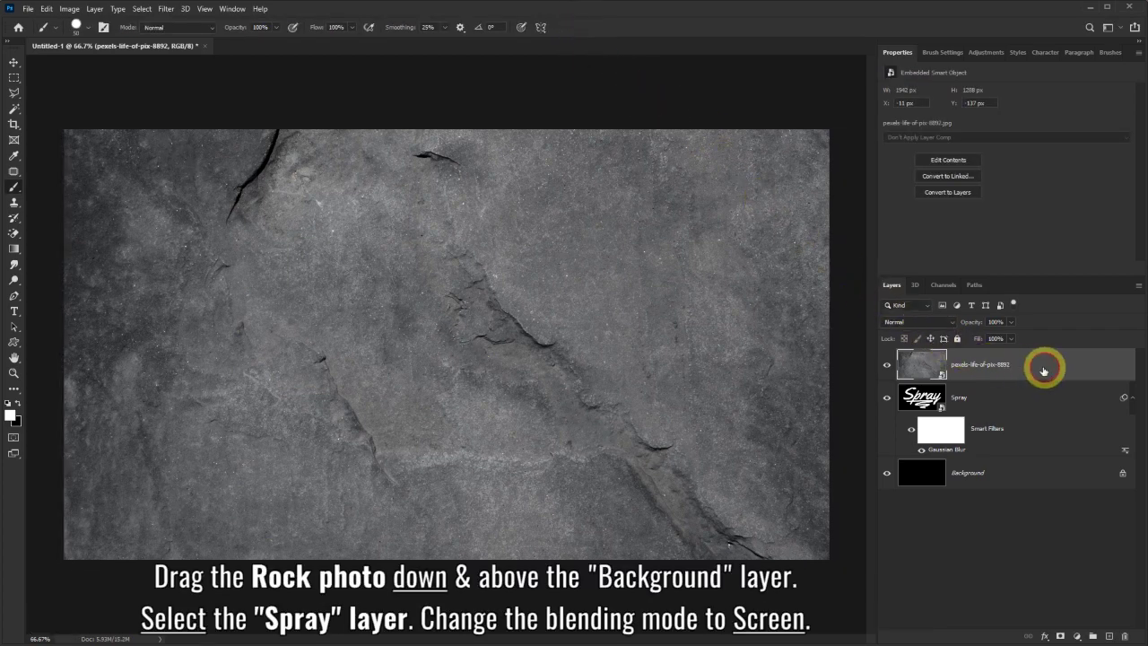
# Move the rock layer below Spray and set Spray's blend mode to Screen.
pyautogui.moveTo(1043, 364); pyautogui.dragTo(1030, 453)
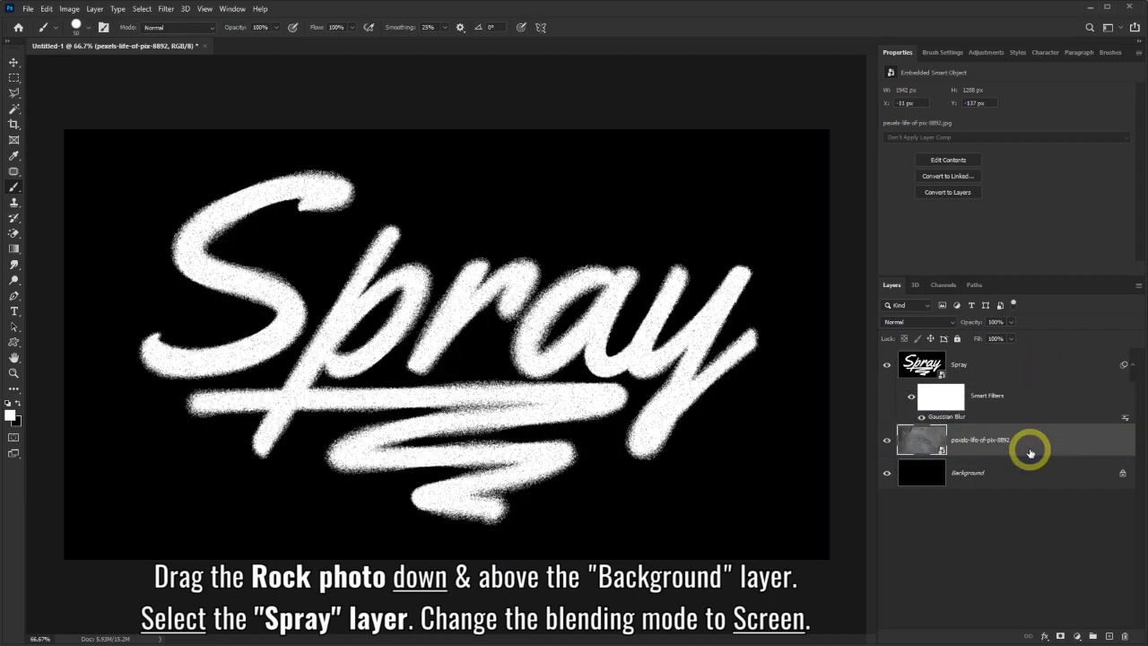
pyautogui.click(996, 365)
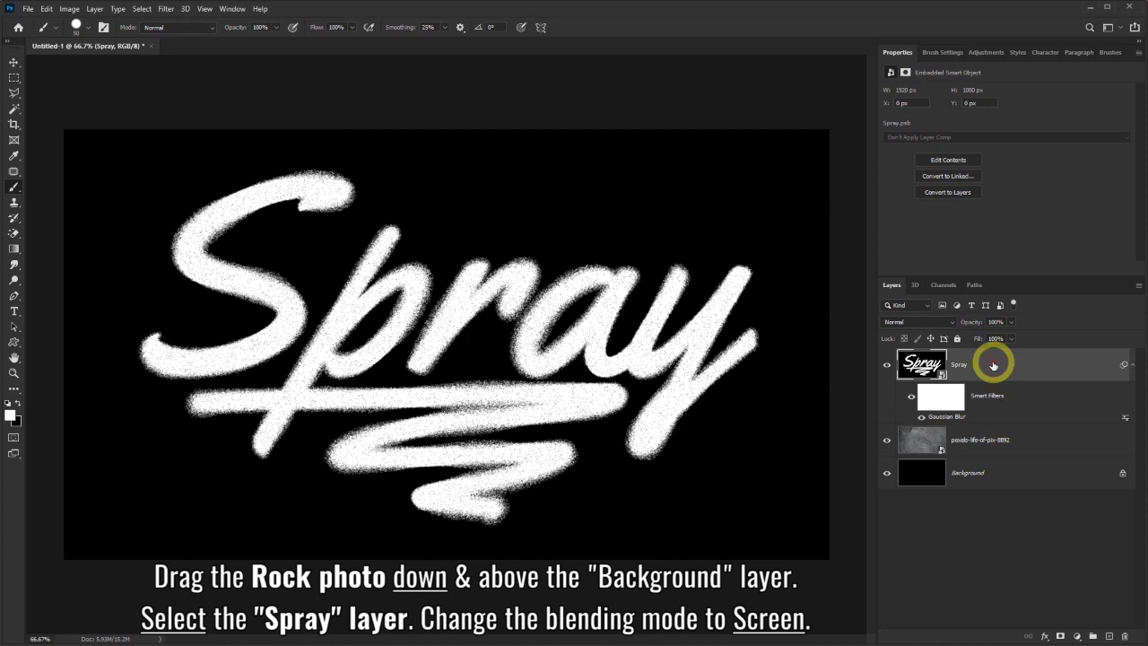
pyautogui.click(948, 321)
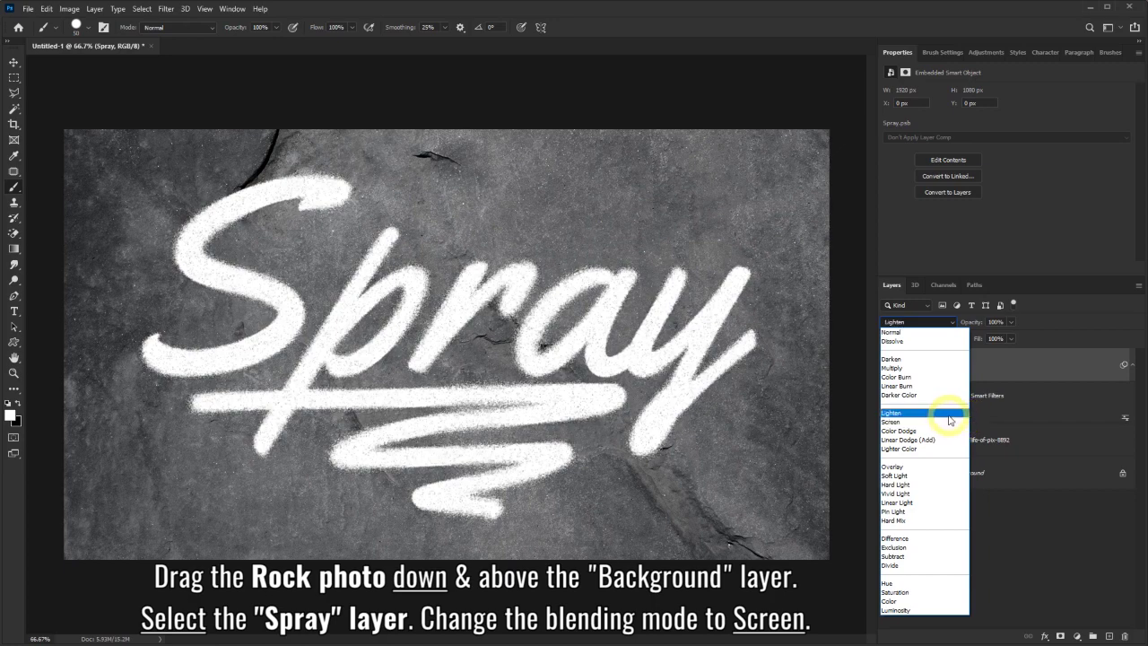
pyautogui.click(894, 422)
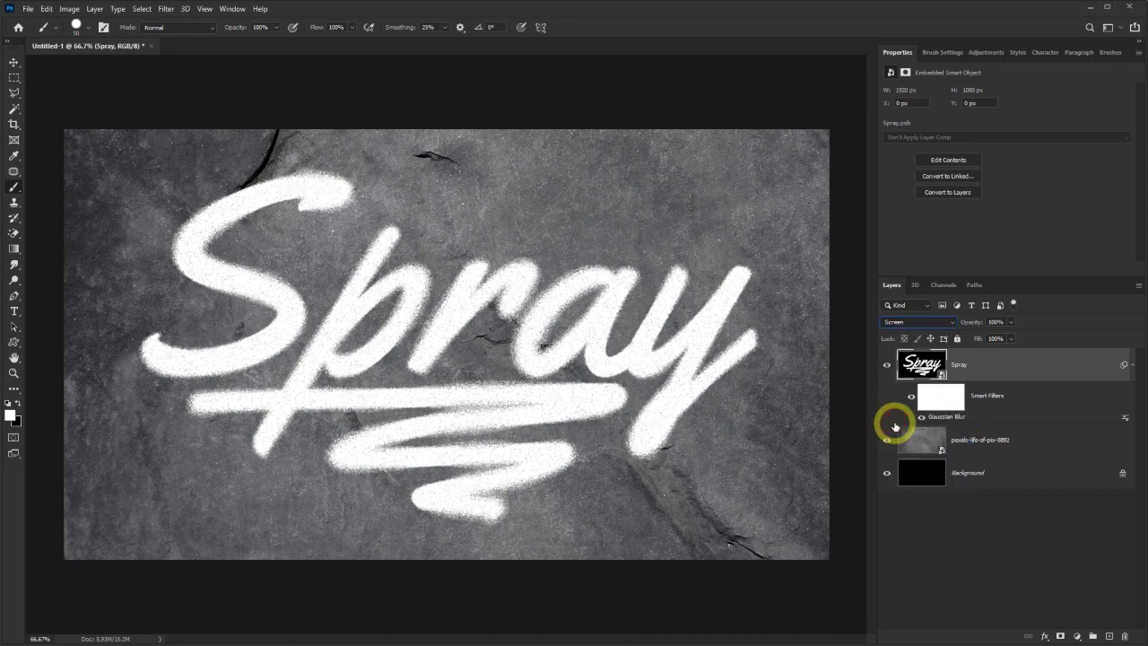
# Duplicate the rock photo layer and move the copy to the top of the stack.
pyautogui.click(998, 443)
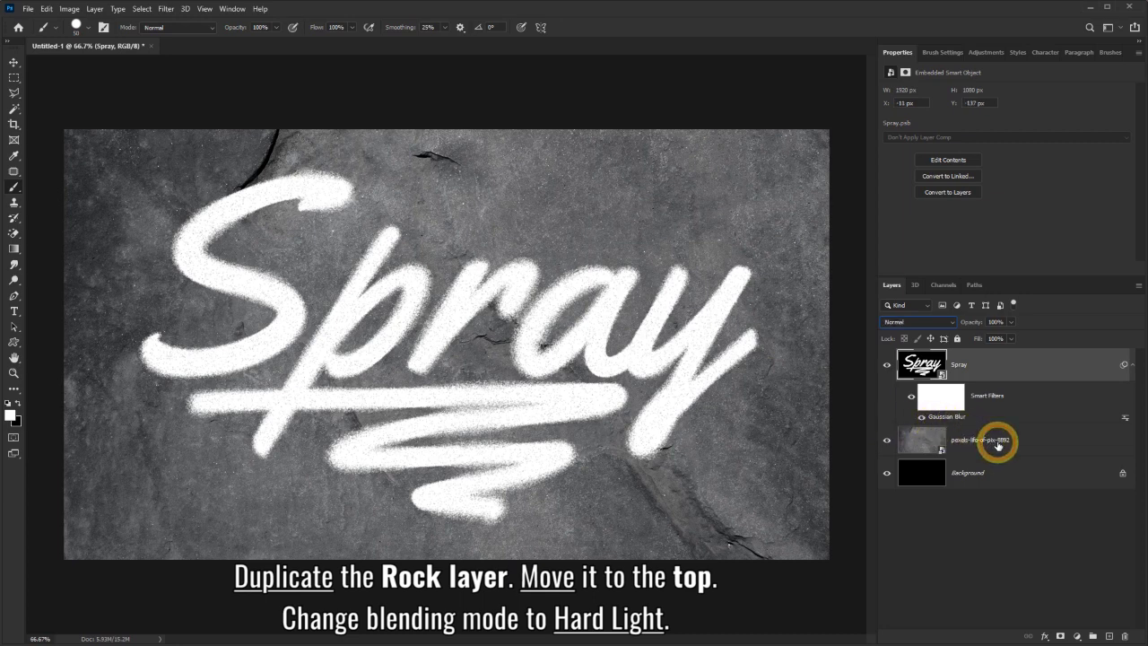
pyautogui.moveTo(998, 443)
pyautogui.mouseDown()
pyautogui.moveTo(1045, 445)
pyautogui.moveTo(1110, 635)
pyautogui.mouseUp()
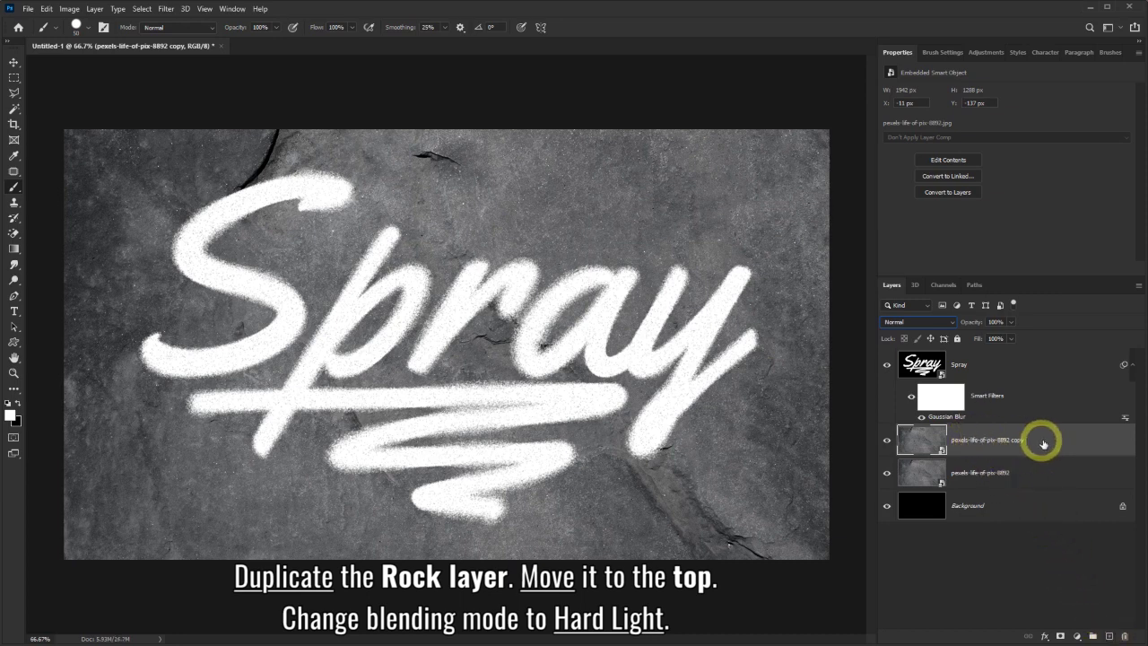
pyautogui.moveTo(1050, 443); pyautogui.dragTo(1034, 361)
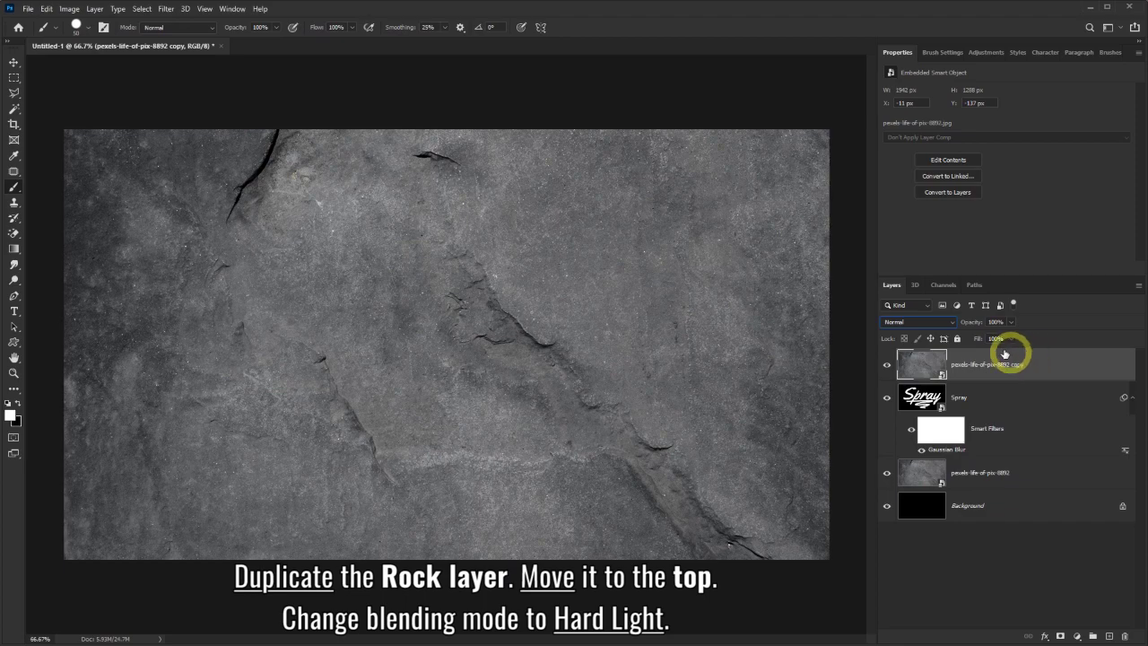
# Set the rock copy to Hard Light at 90% opacity, clipped to Spray.
pyautogui.click(953, 325)
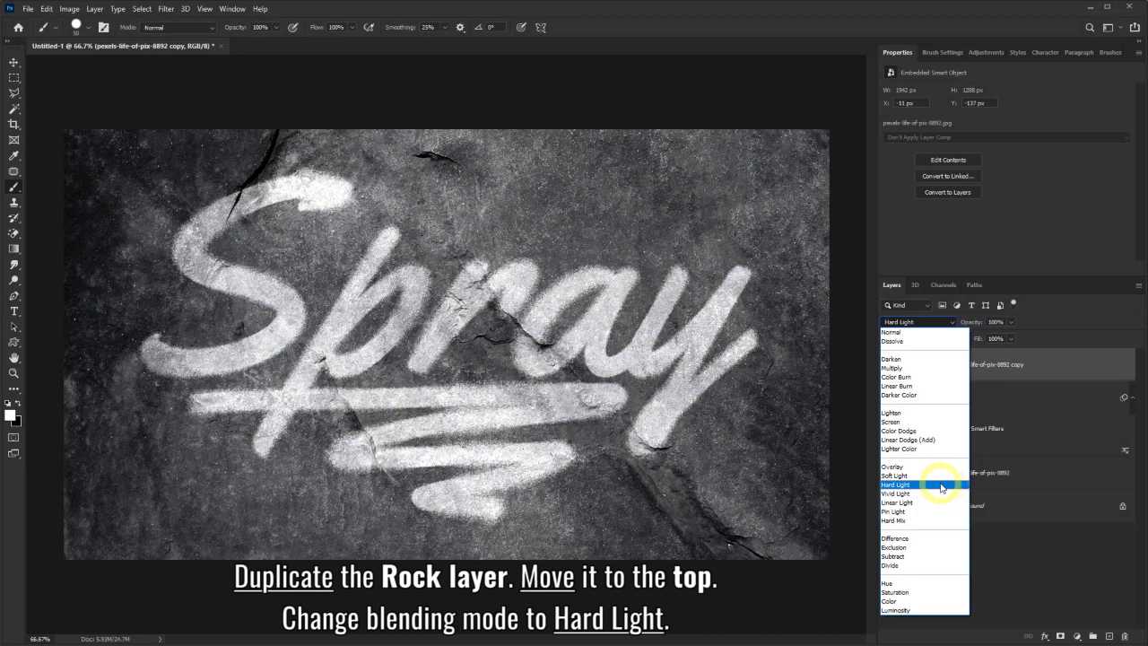
pyautogui.click(942, 486)
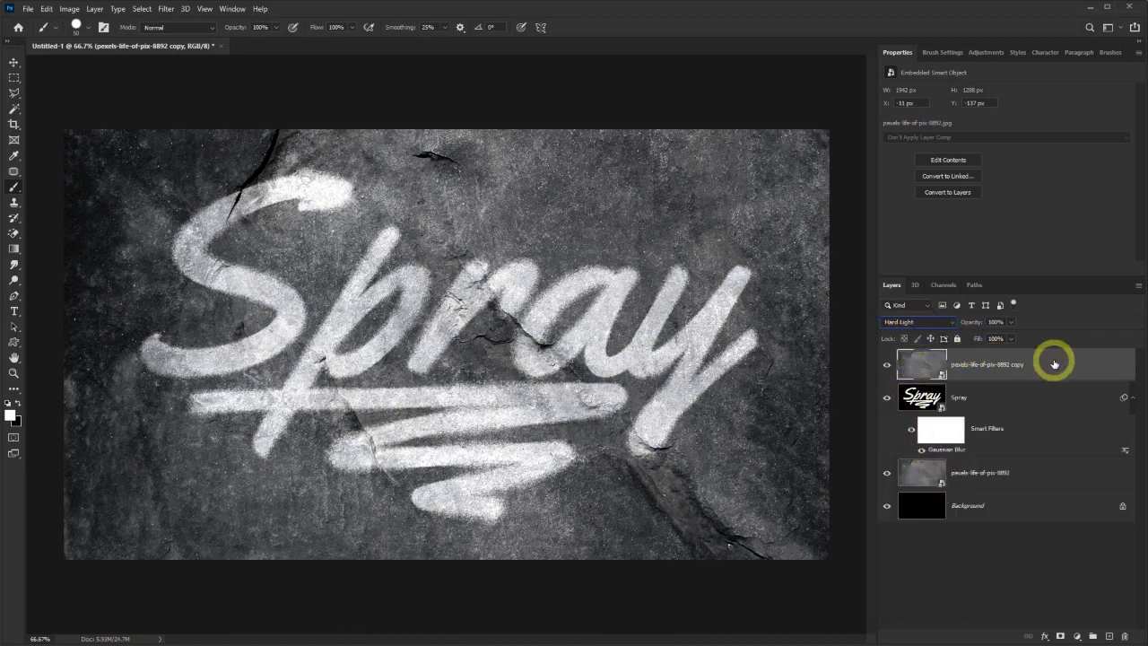
pyautogui.click(1010, 324)
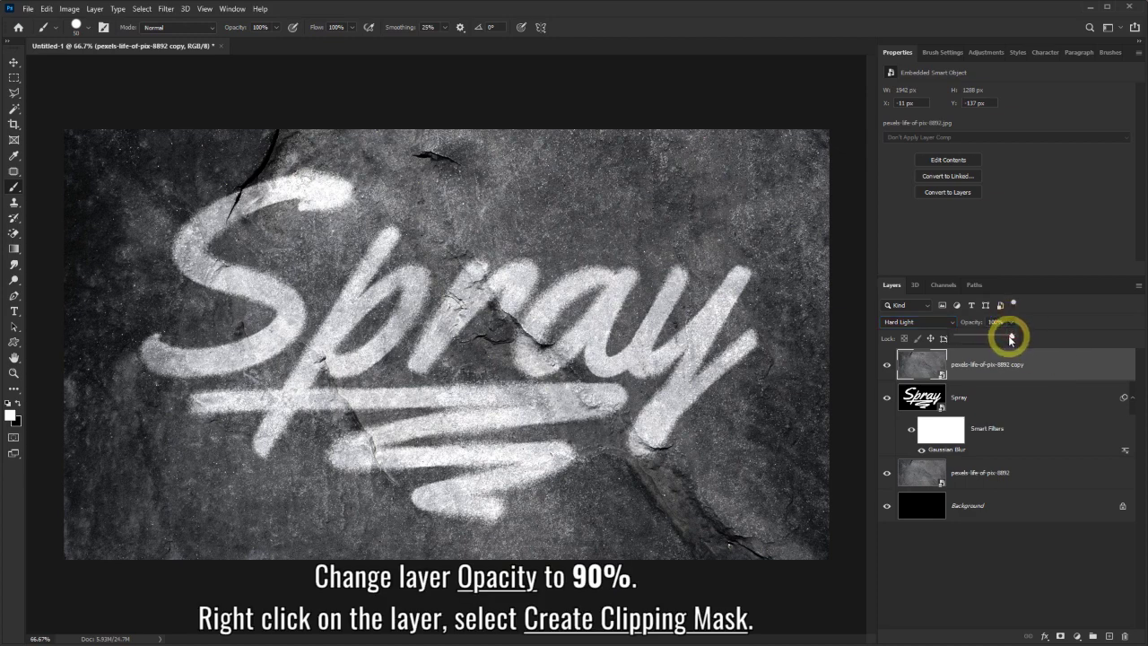
pyautogui.rightClick(1062, 363)
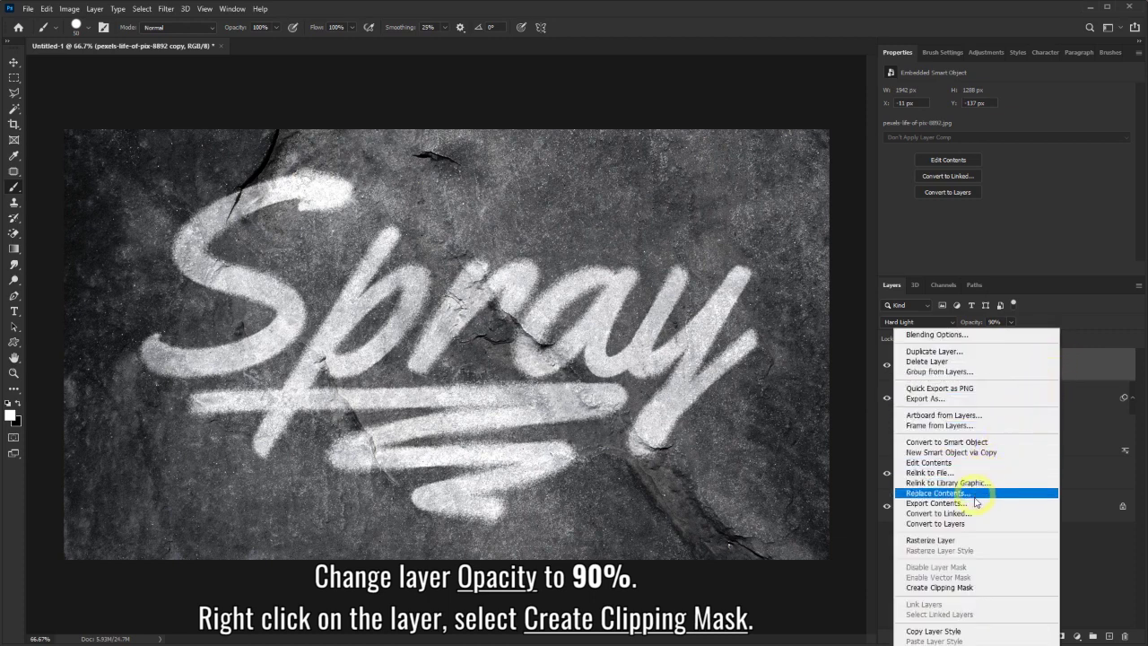
pyautogui.click(964, 588)
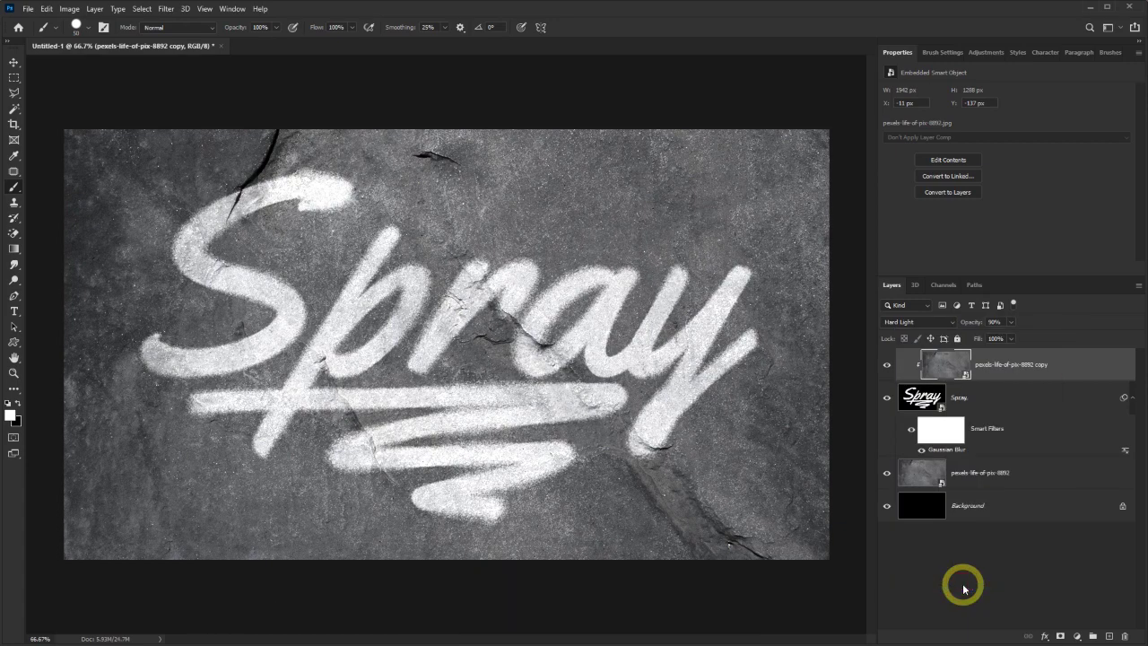
# Add a Levels adjustment over the bottom rock layer with inputs 55 / 1.00 / 215.
pyautogui.click(1027, 474)
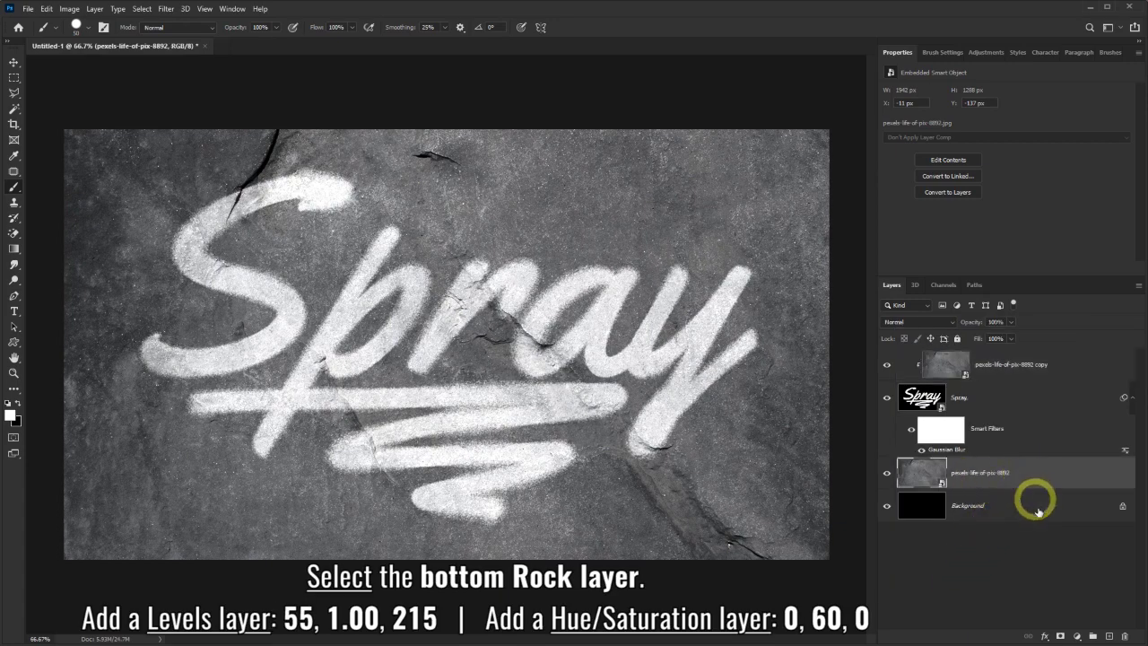
pyautogui.click(1077, 637)
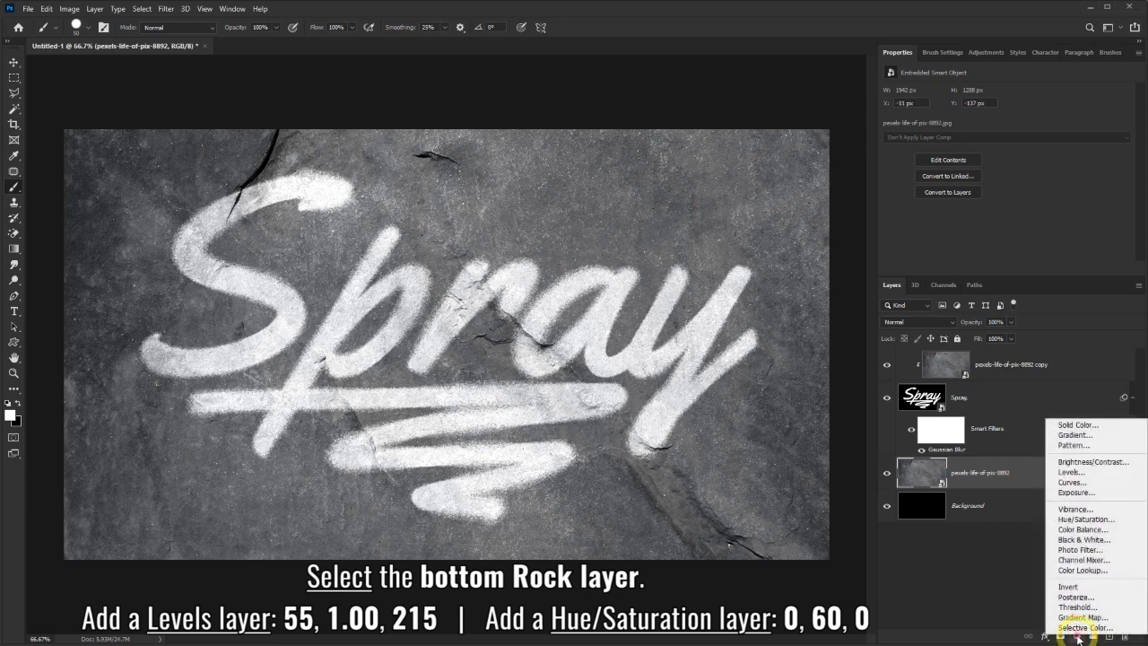
pyautogui.click(1073, 472)
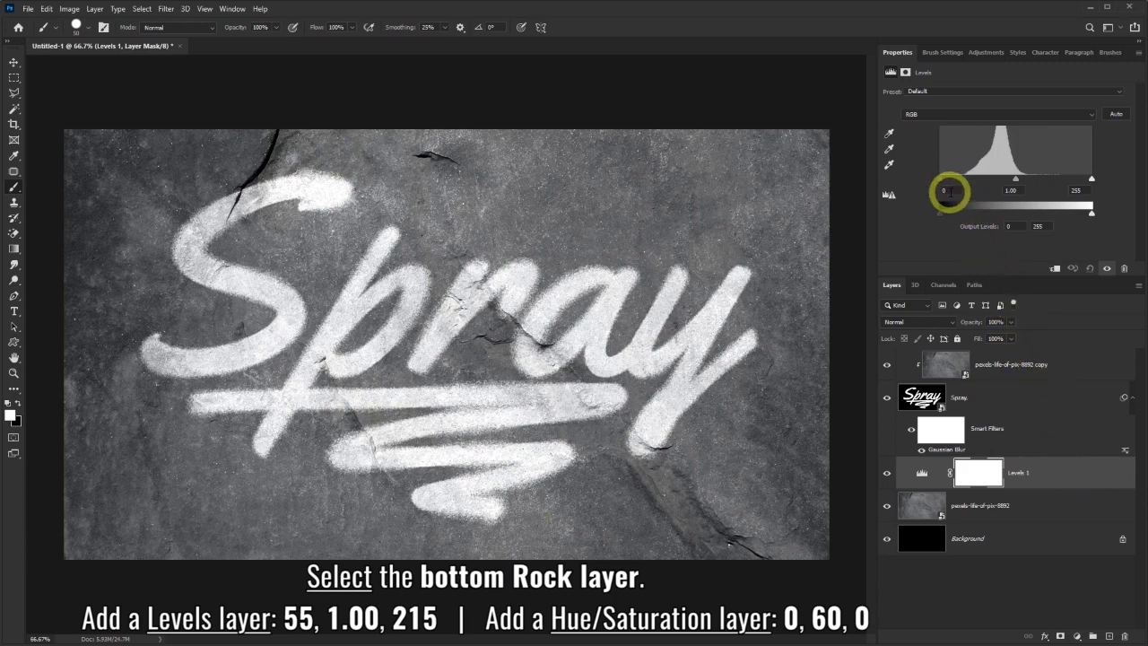
pyautogui.moveTo(949, 190); pyautogui.dragTo(935, 190)
pyautogui.write('55')
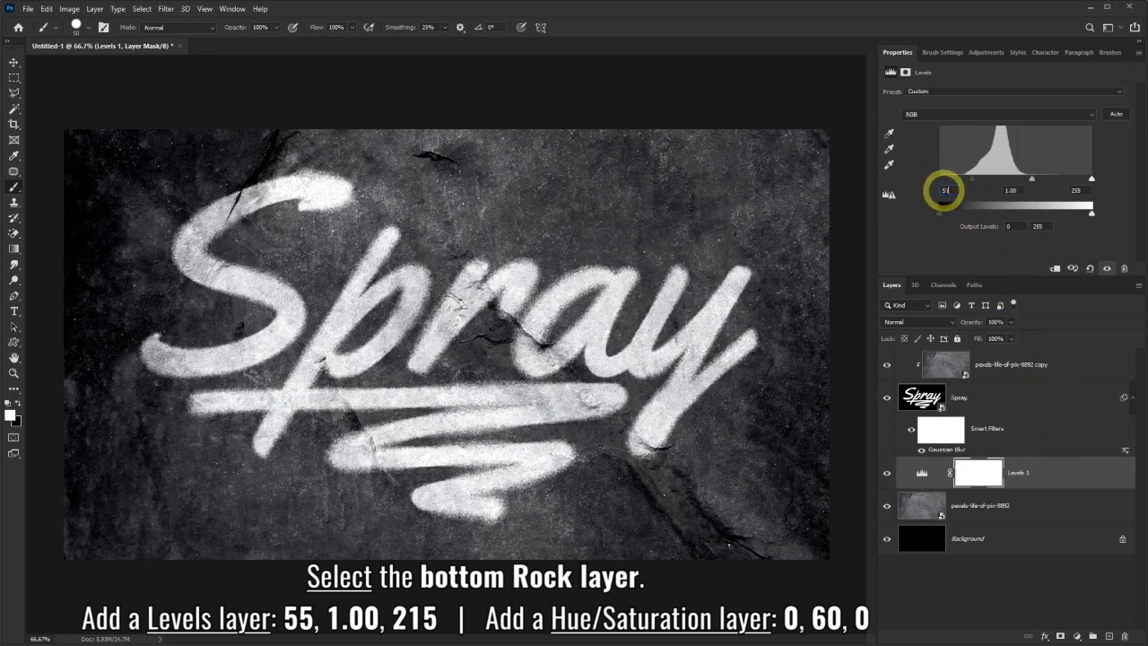
pyautogui.moveTo(1076, 190); pyautogui.dragTo(1052, 189)
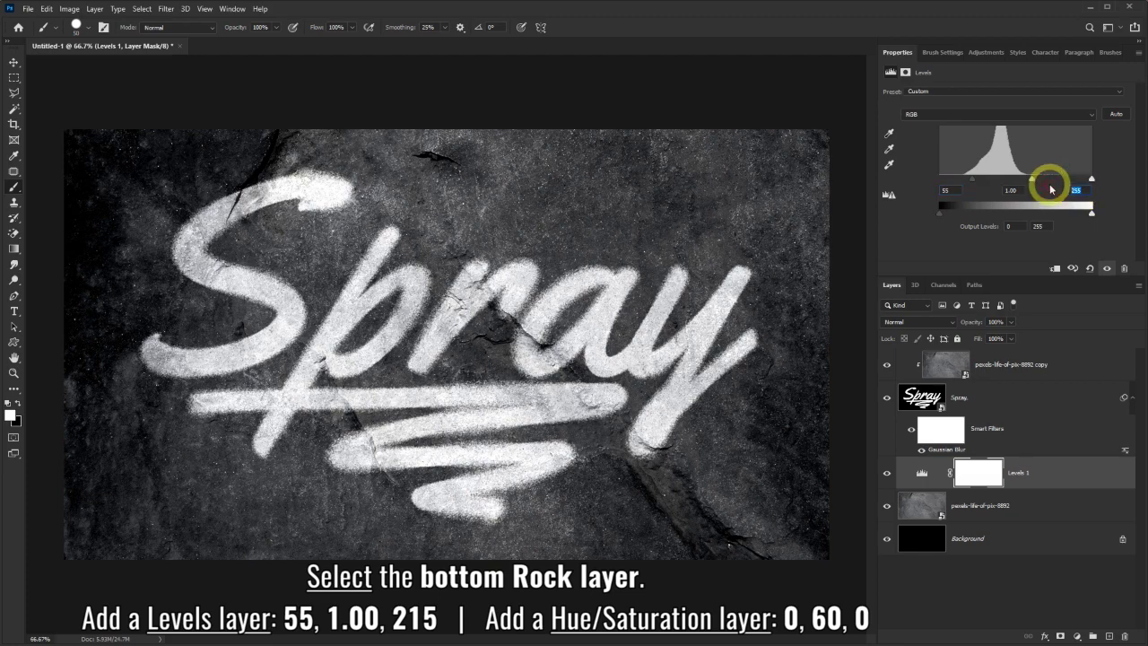
pyautogui.write('215')
pyautogui.press('Return')
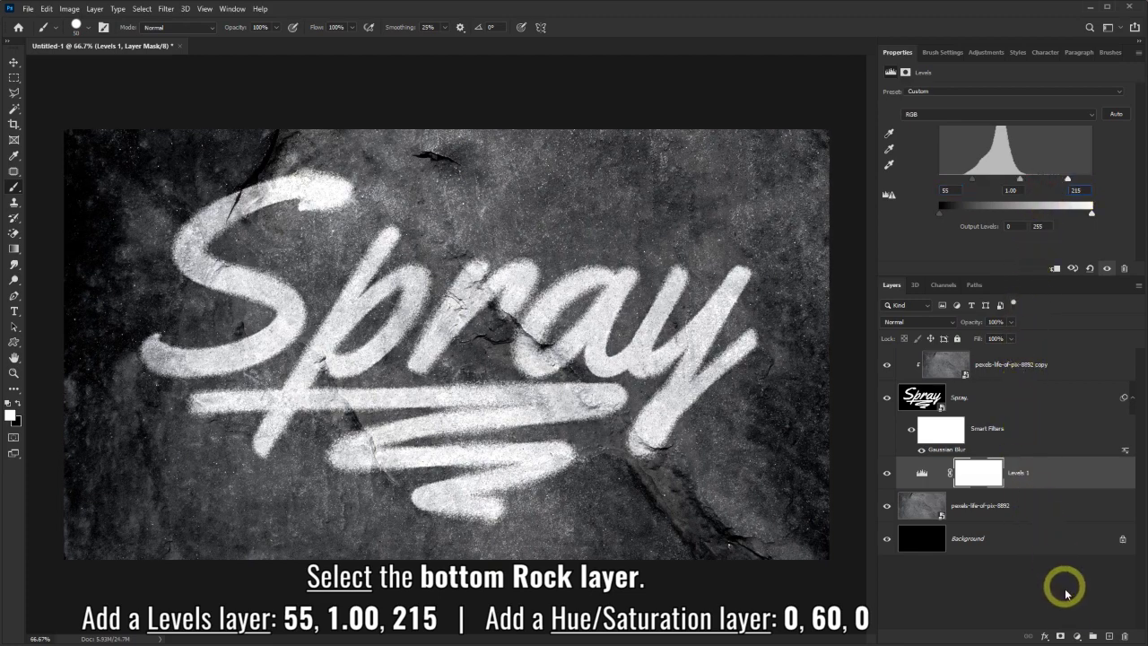
# Add a Hue/Saturation adjustment above Levels with Saturation 60.
pyautogui.click(1079, 638)
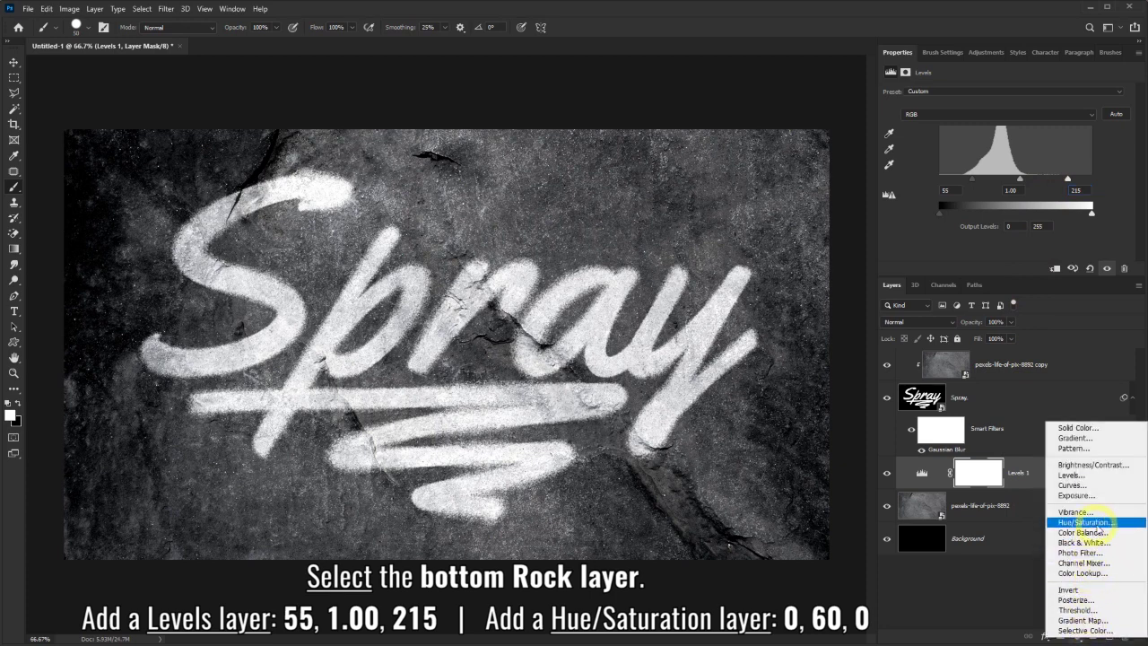
pyautogui.click(1087, 522)
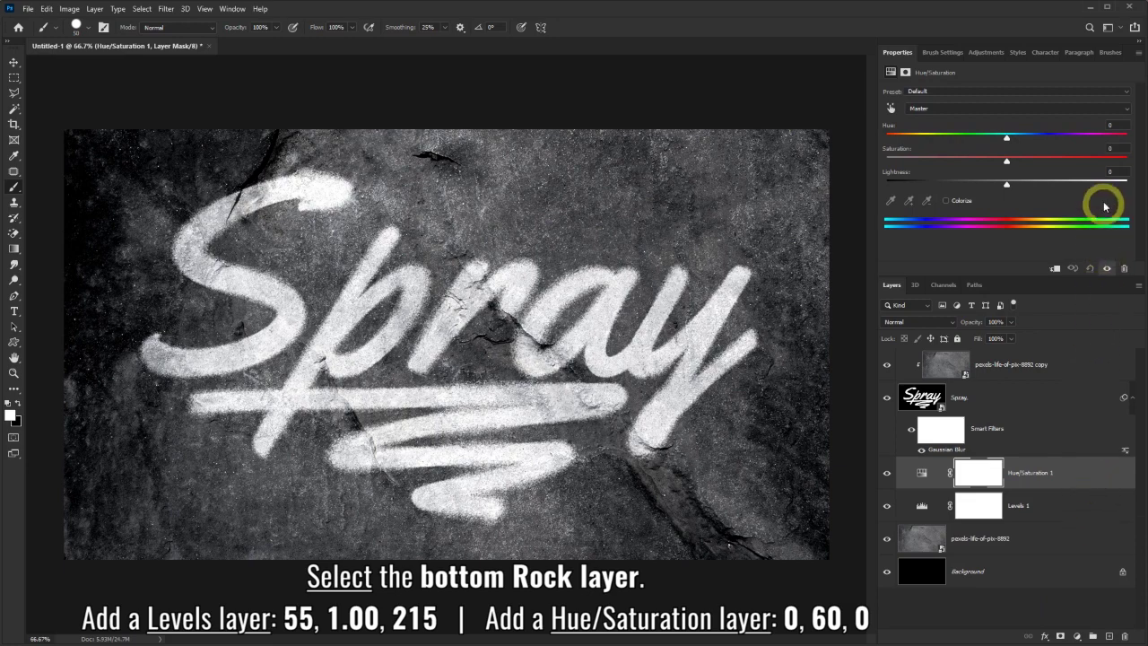
pyautogui.doubleClick(1109, 149)
pyautogui.write('60')
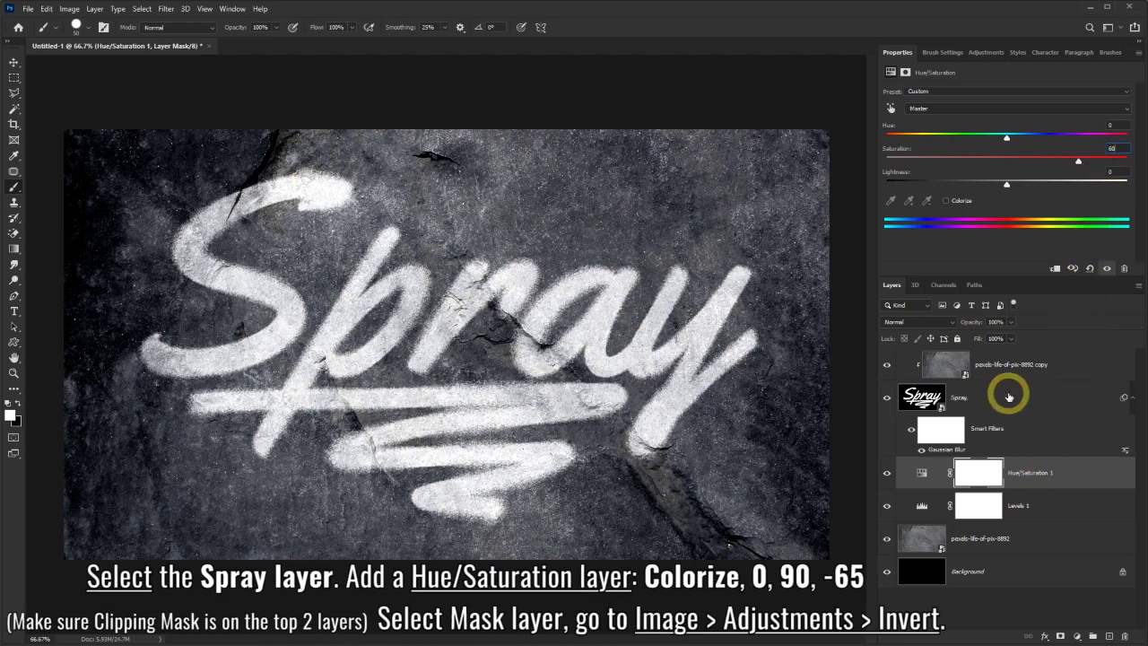
# Add a clipped Colorize Hue/Saturation layer on Spray set to 0, 90, -65.
pyautogui.click(1009, 396)
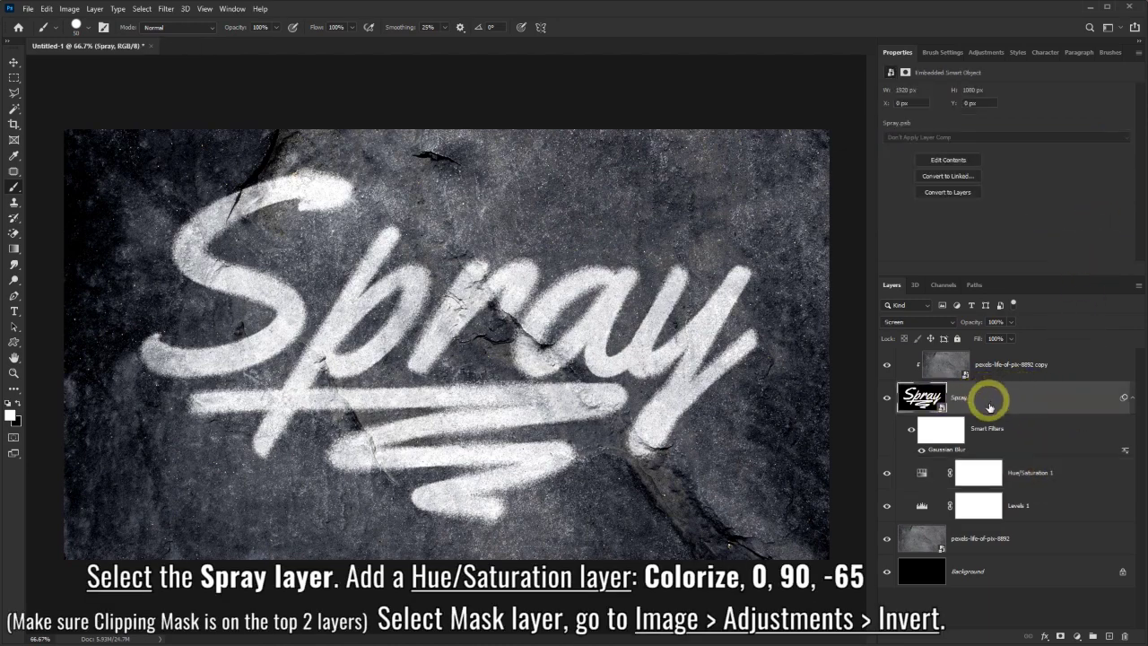
pyautogui.click(1076, 635)
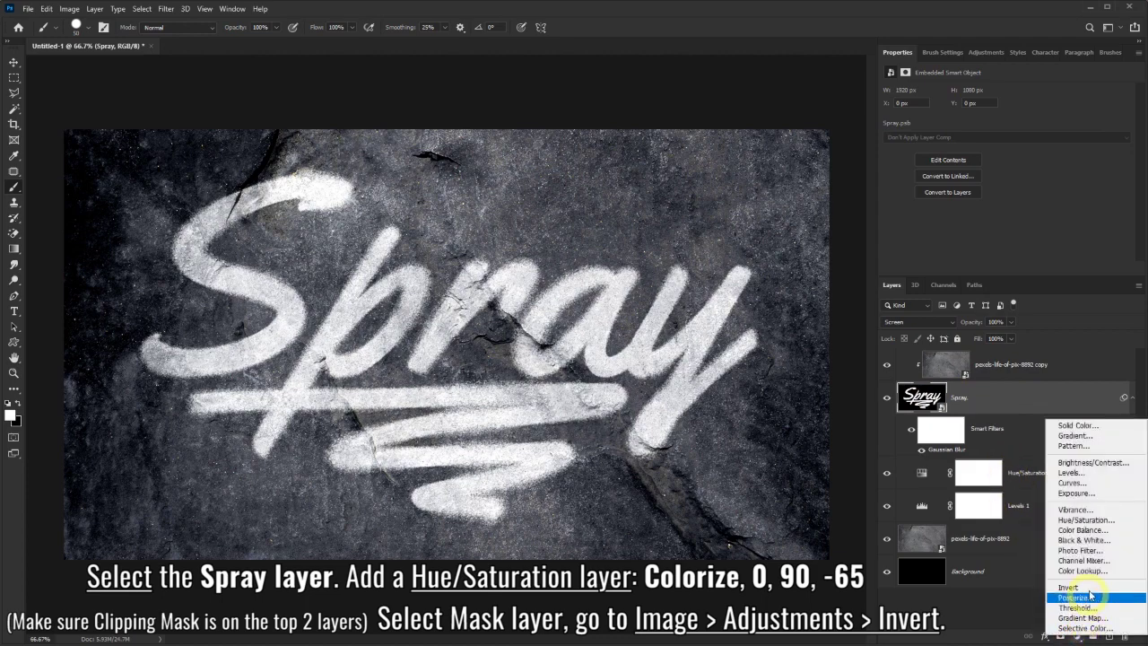
pyautogui.click(1086, 521)
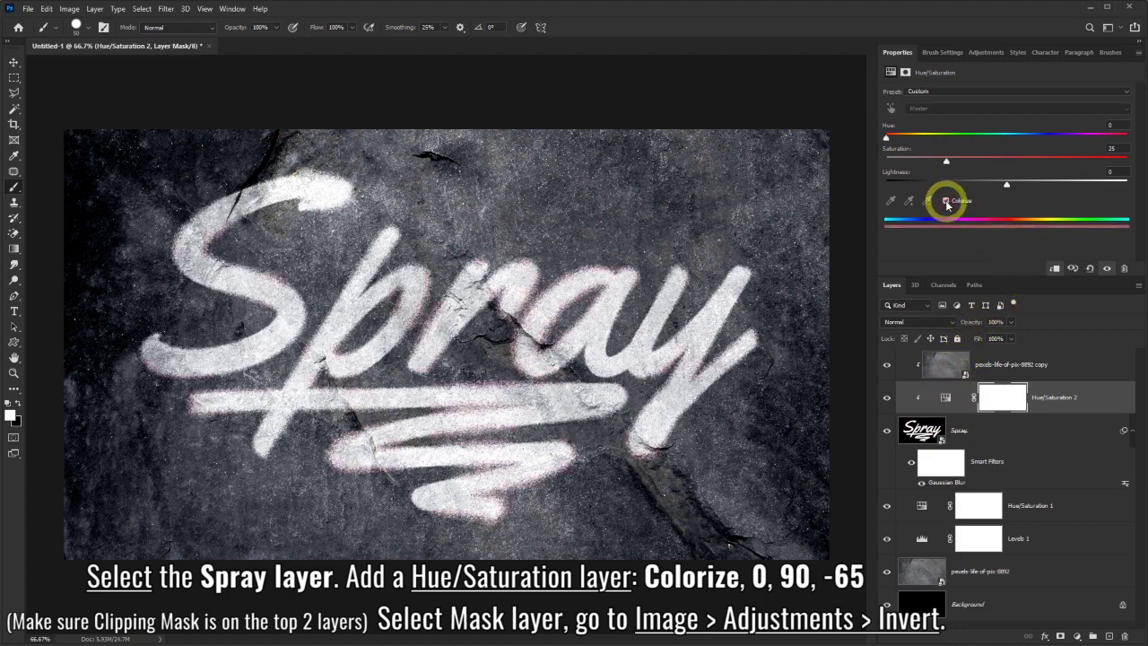
pyautogui.moveTo(948, 163); pyautogui.dragTo(1098, 166)
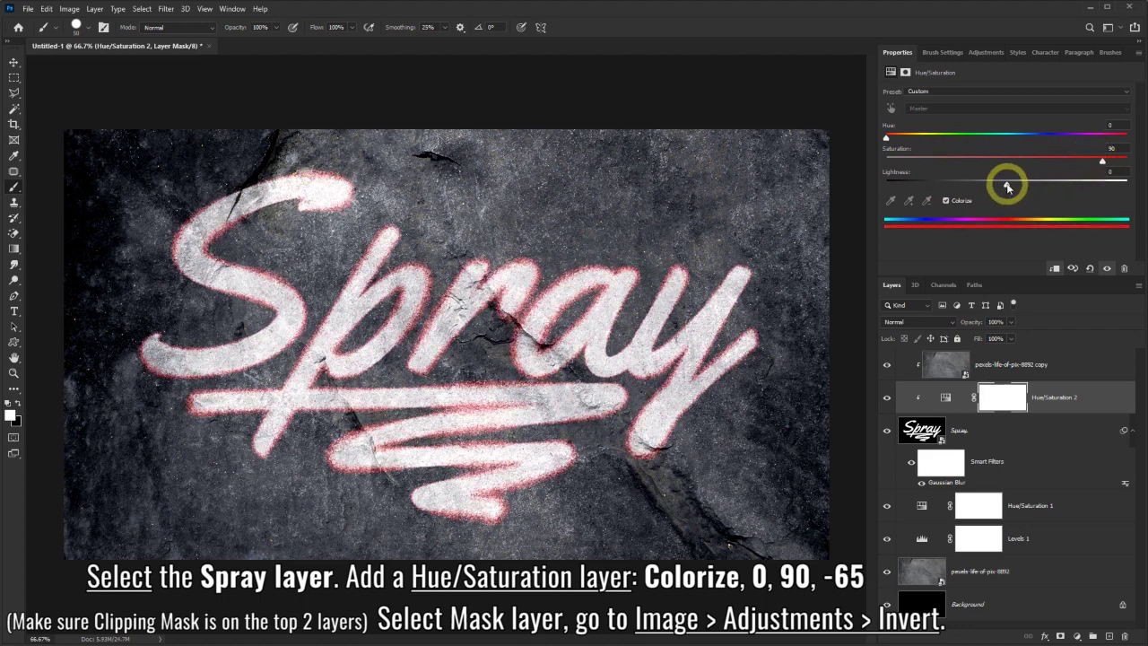
pyautogui.moveTo(1007, 186); pyautogui.dragTo(936, 185)
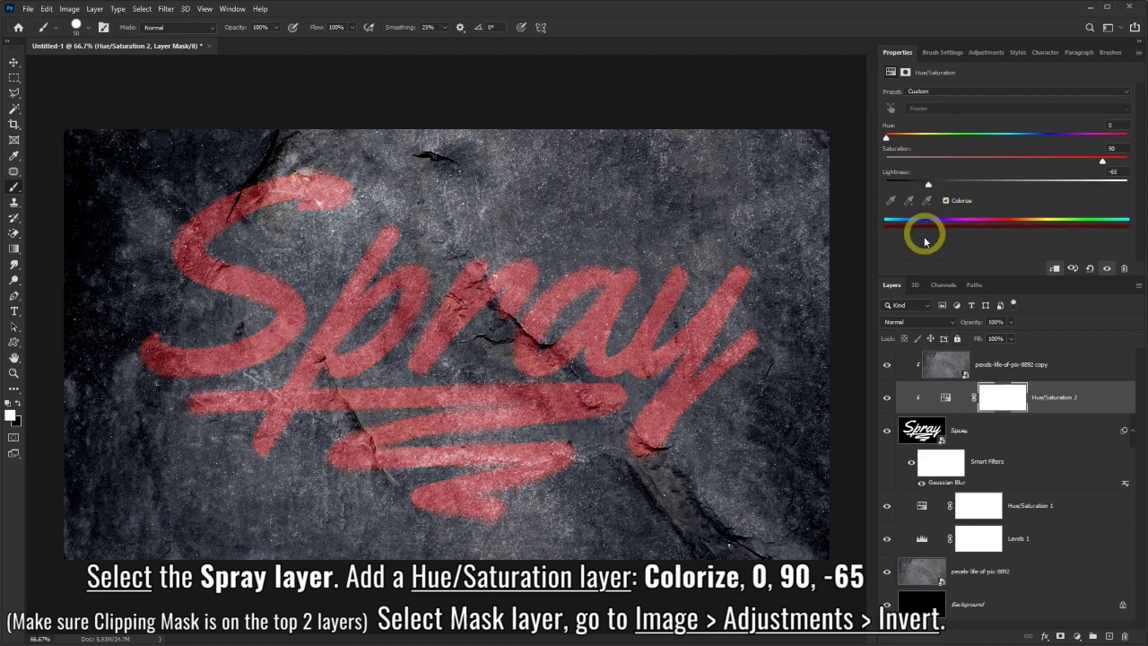
# Invert the Hue/Saturation 2 mask to hide the red tint.
pyautogui.click(1013, 400)
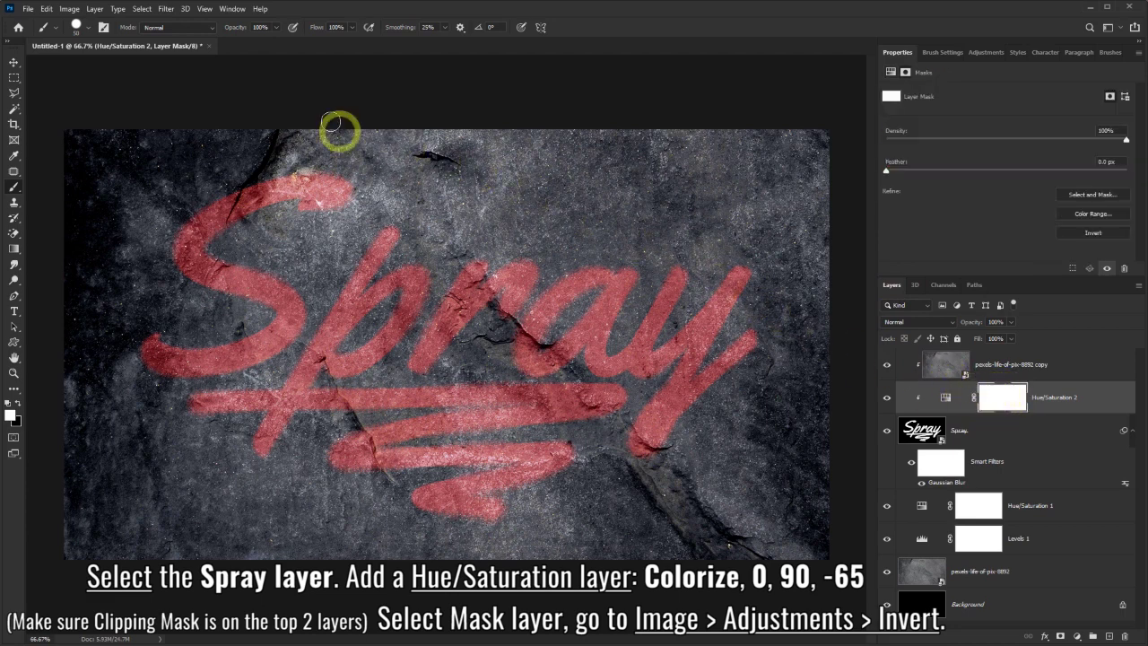
pyautogui.click(70, 9)
pyautogui.moveTo(88, 39)
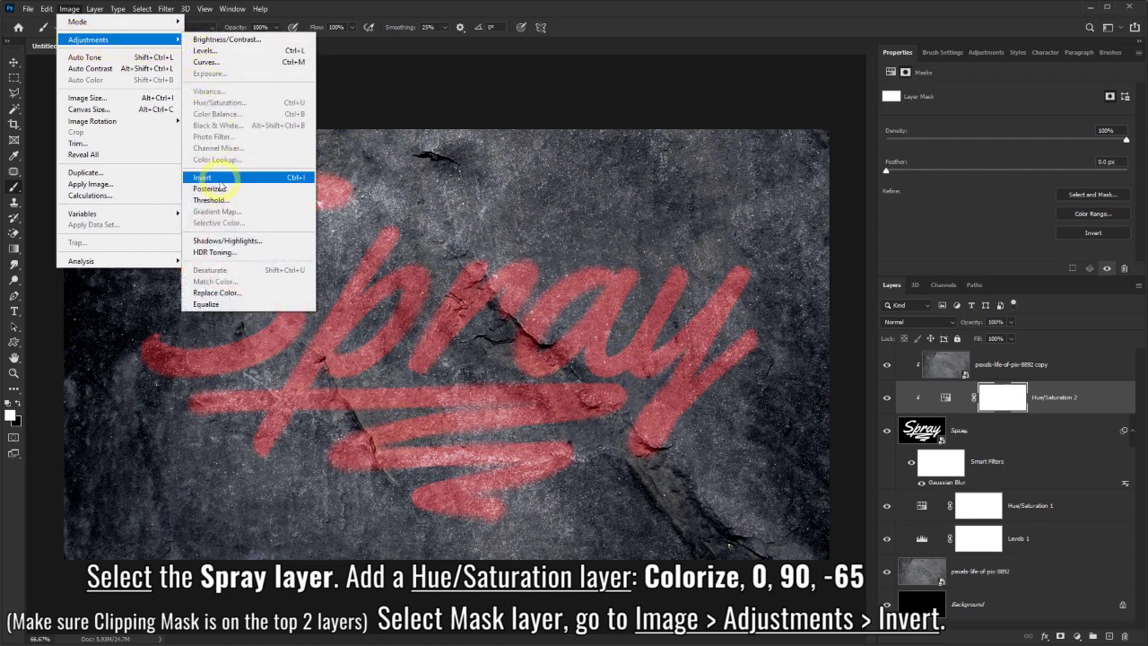
pyautogui.click(216, 182)
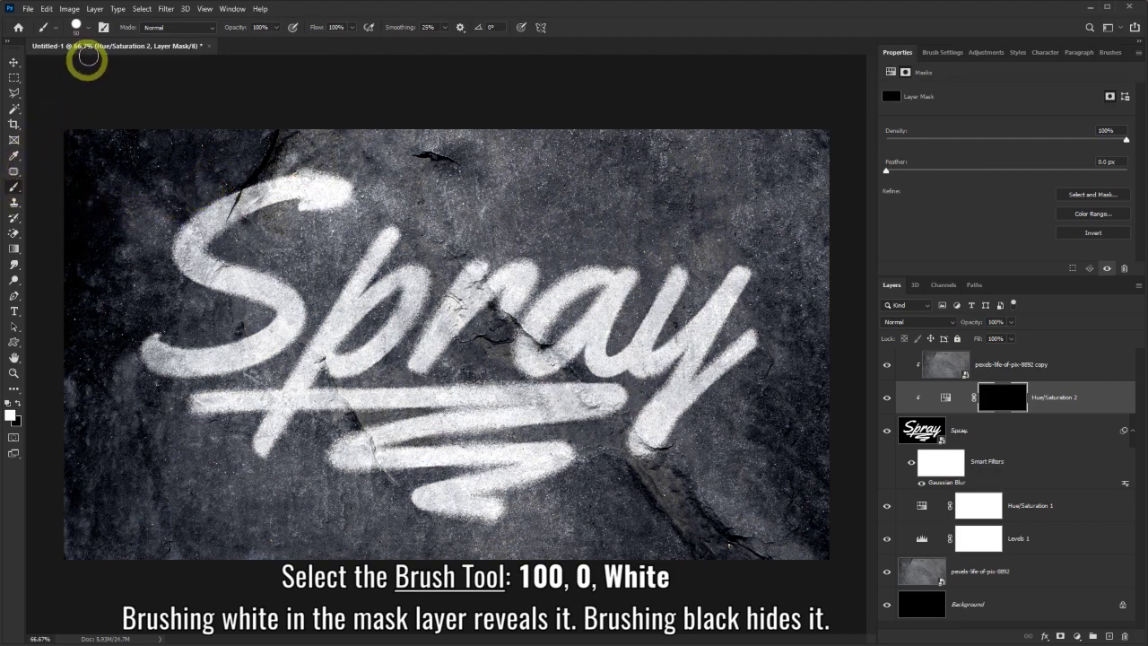
# Set the brush to 100 px size and 0% hardness.
pyautogui.click(88, 27)
pyautogui.click(113, 50)
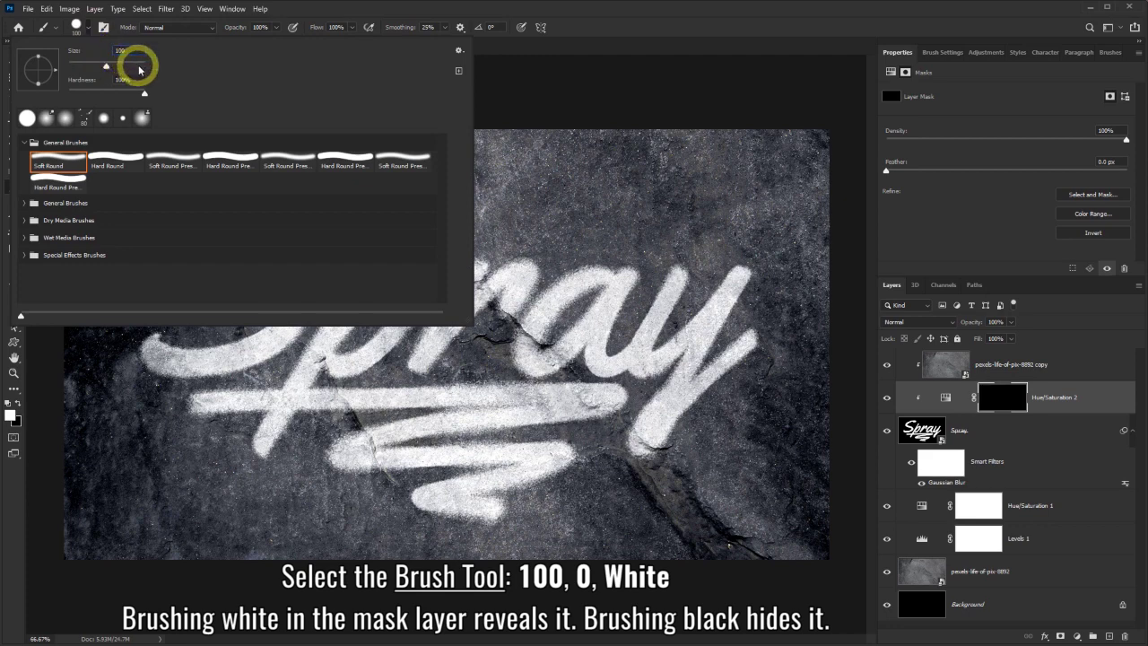
pyautogui.click(108, 81)
pyautogui.write('0')
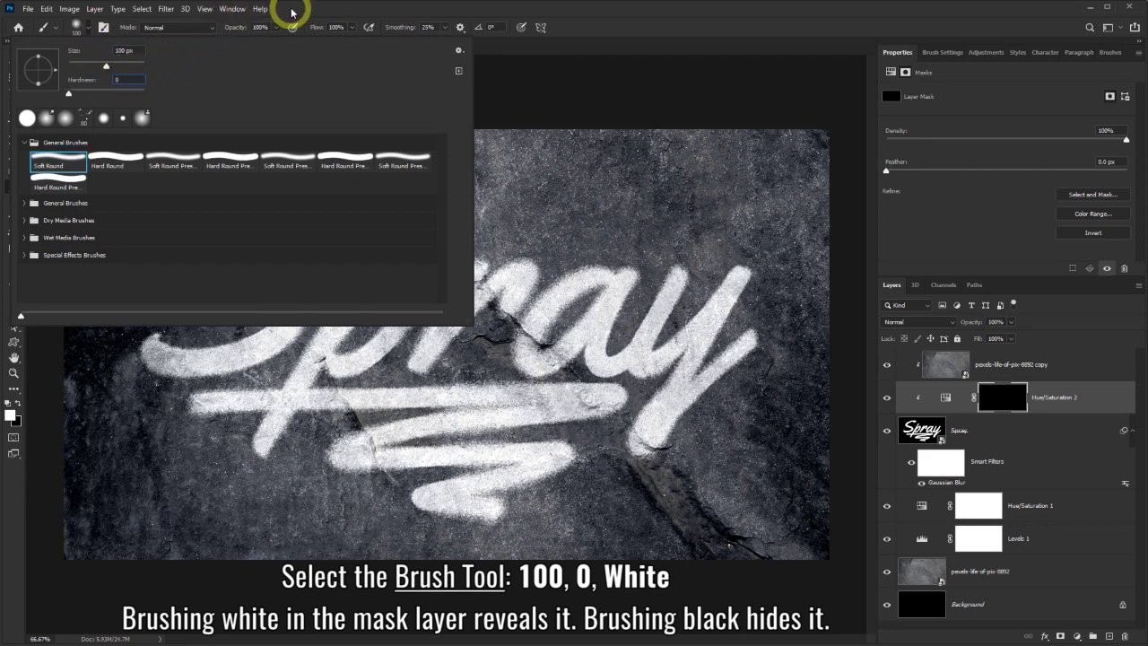
pyautogui.press('Return')
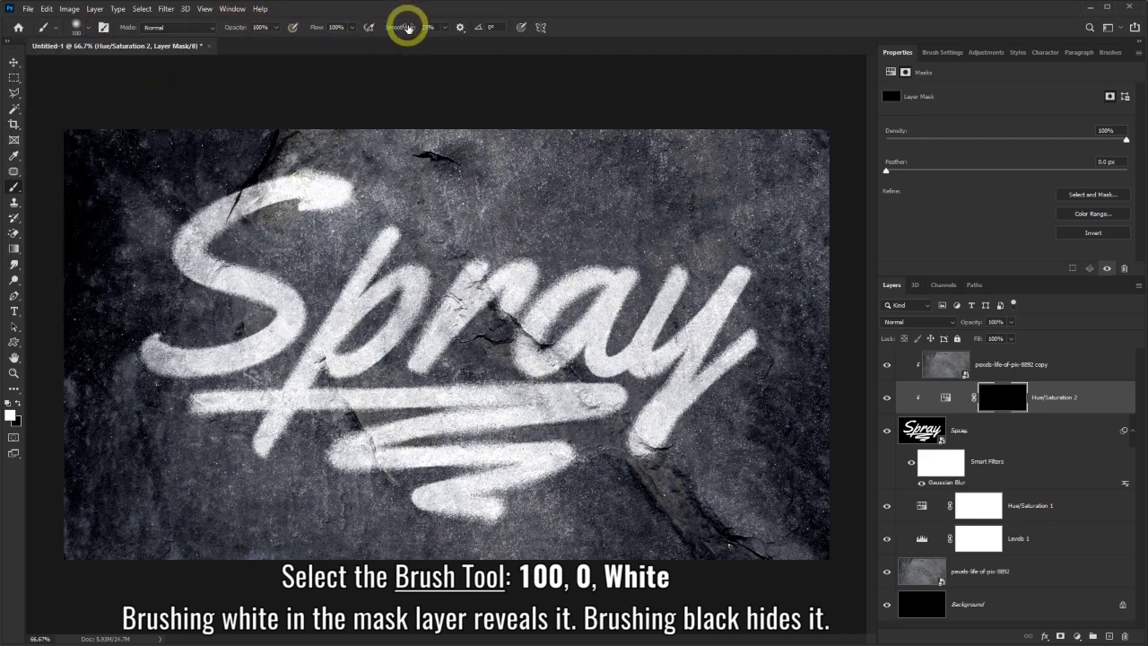
# Paint white over the underline swash on the mask to reveal red.
pyautogui.click(10, 414)
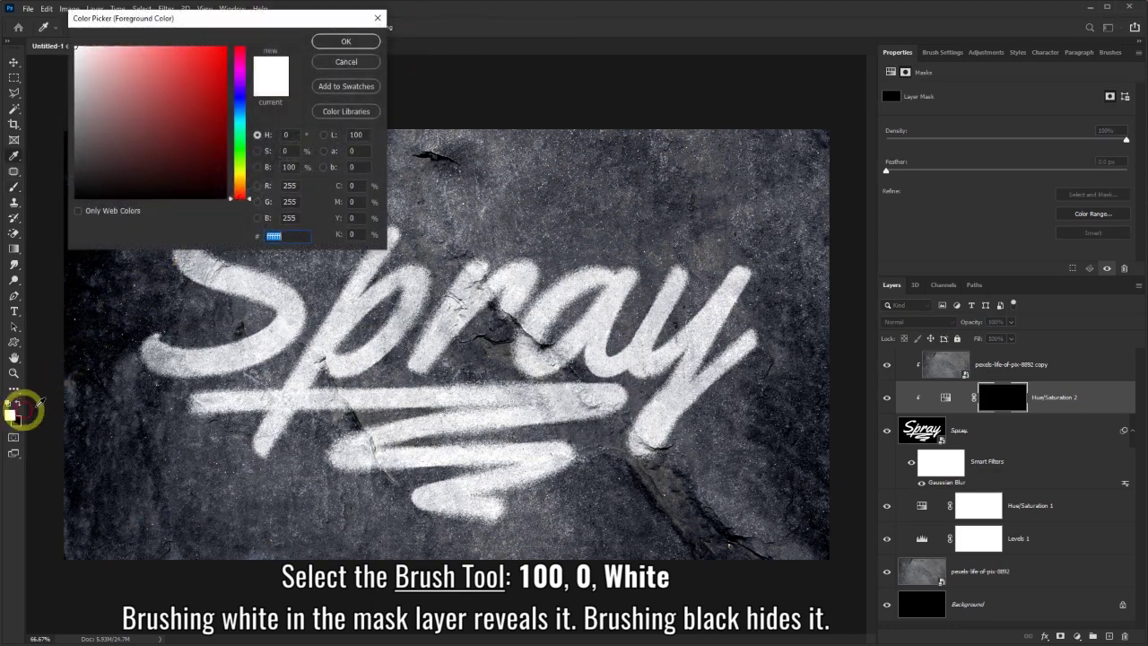
pyautogui.click(285, 236)
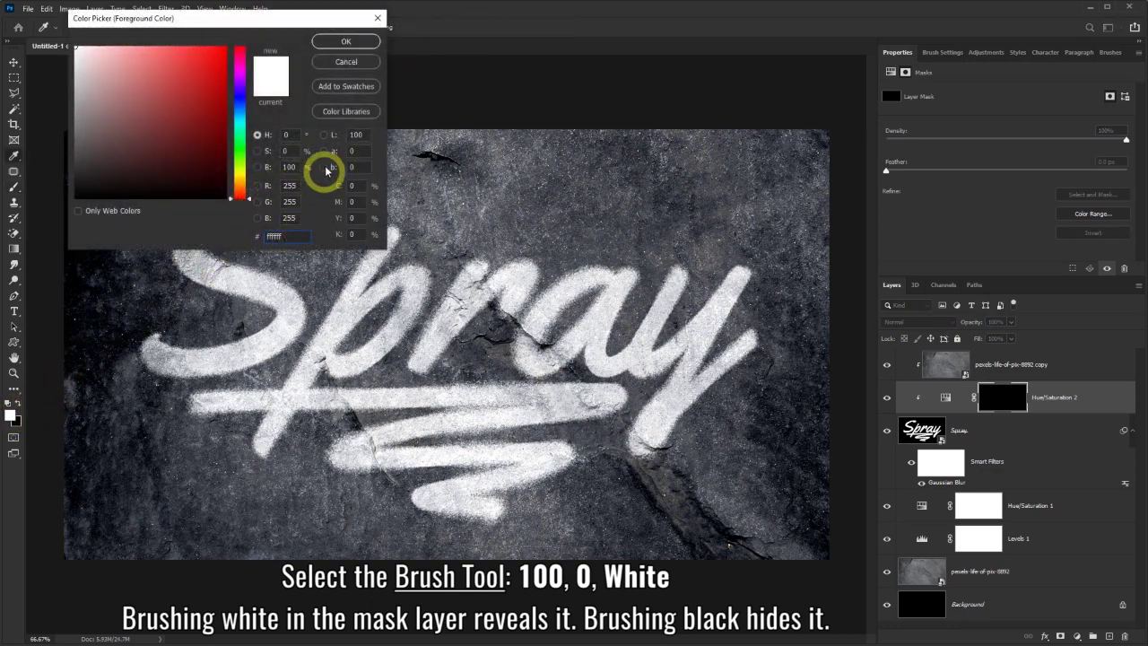
pyautogui.click(345, 42)
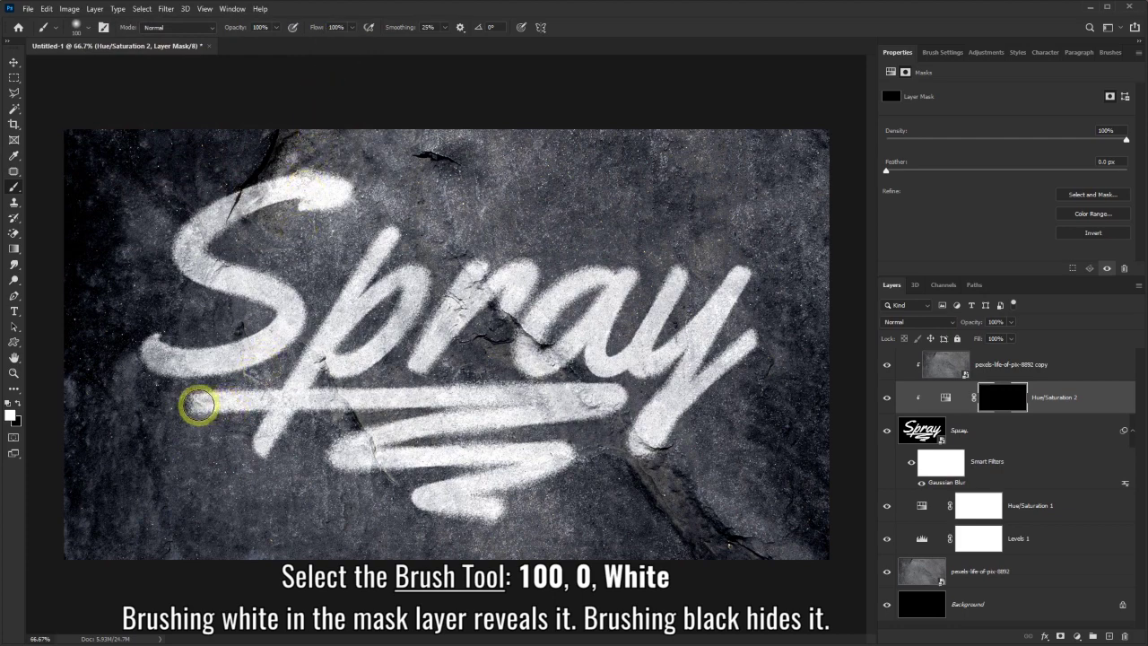
pyautogui.moveTo(205, 405)
pyautogui.mouseDown()
pyautogui.moveTo(609, 398)
pyautogui.moveTo(494, 422)
pyautogui.moveTo(491, 442)
pyautogui.moveTo(448, 487)
pyautogui.moveTo(477, 525)
pyautogui.moveTo(507, 466)
pyautogui.moveTo(559, 461)
pyautogui.moveTo(512, 464)
pyautogui.moveTo(460, 502)
pyautogui.moveTo(436, 502)
pyautogui.moveTo(389, 460)
pyautogui.moveTo(320, 454)
pyautogui.moveTo(349, 464)
pyautogui.moveTo(448, 418)
pyautogui.moveTo(346, 457)
pyautogui.moveTo(569, 451)
pyautogui.moveTo(456, 510)
pyautogui.moveTo(412, 491)
pyautogui.moveTo(559, 413)
pyautogui.moveTo(616, 397)
pyautogui.mouseUp()
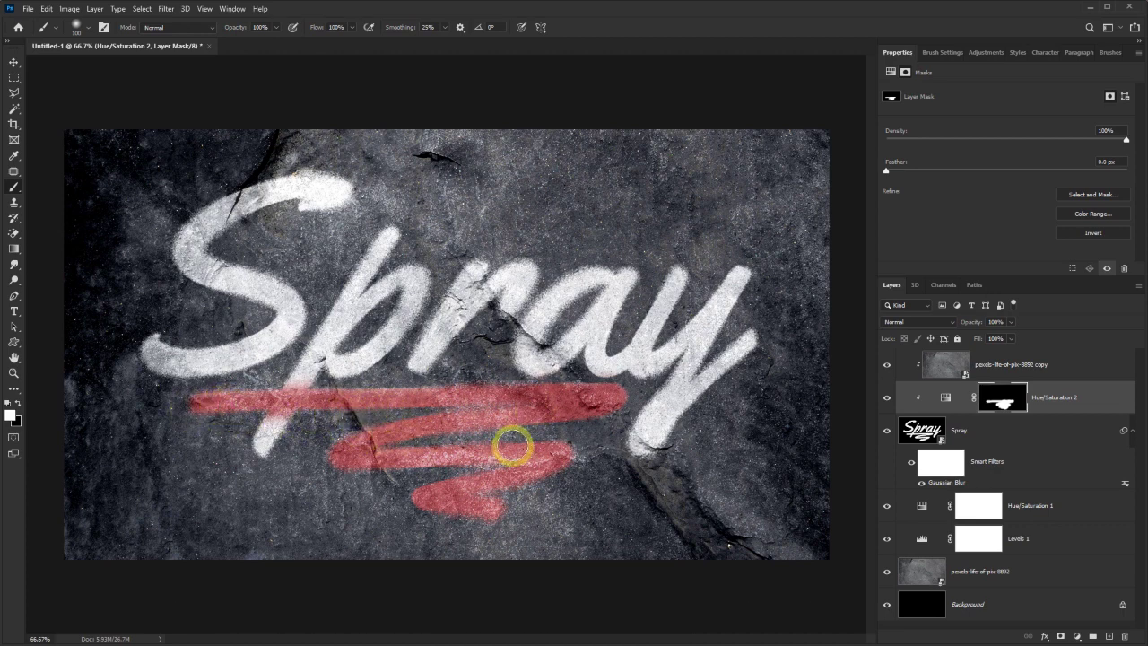
pyautogui.click(1011, 364)
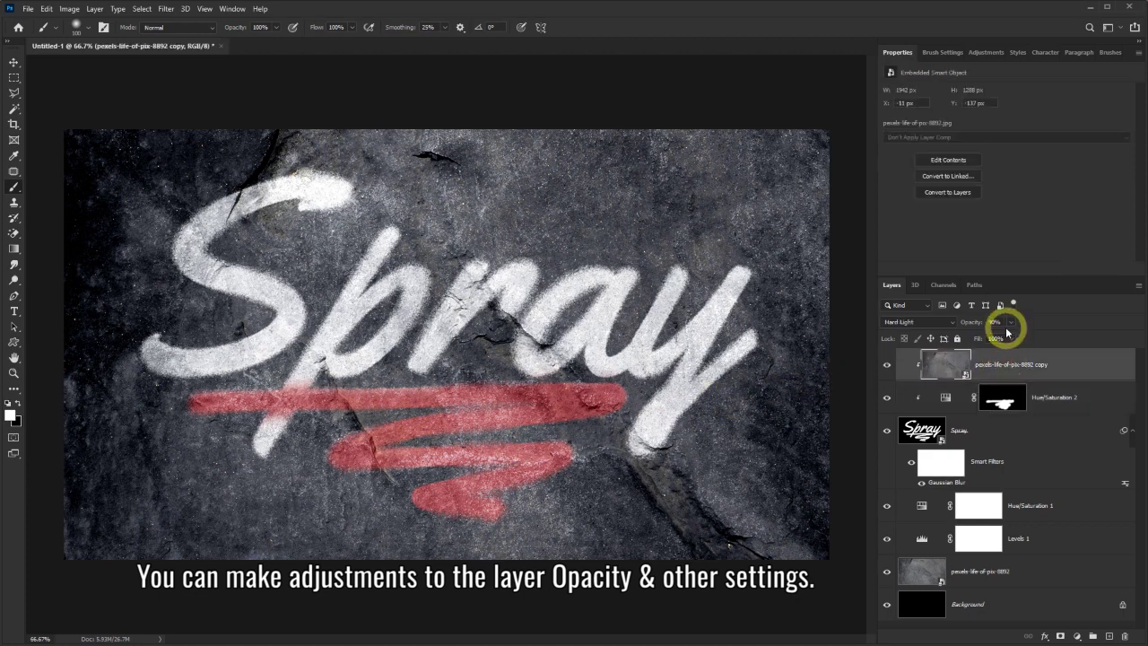
pyautogui.moveTo(1012, 324)
pyautogui.mouseDown()
pyautogui.moveTo(1010, 338)
pyautogui.moveTo(924, 335)
pyautogui.moveTo(1011, 336)
pyautogui.mouseUp()
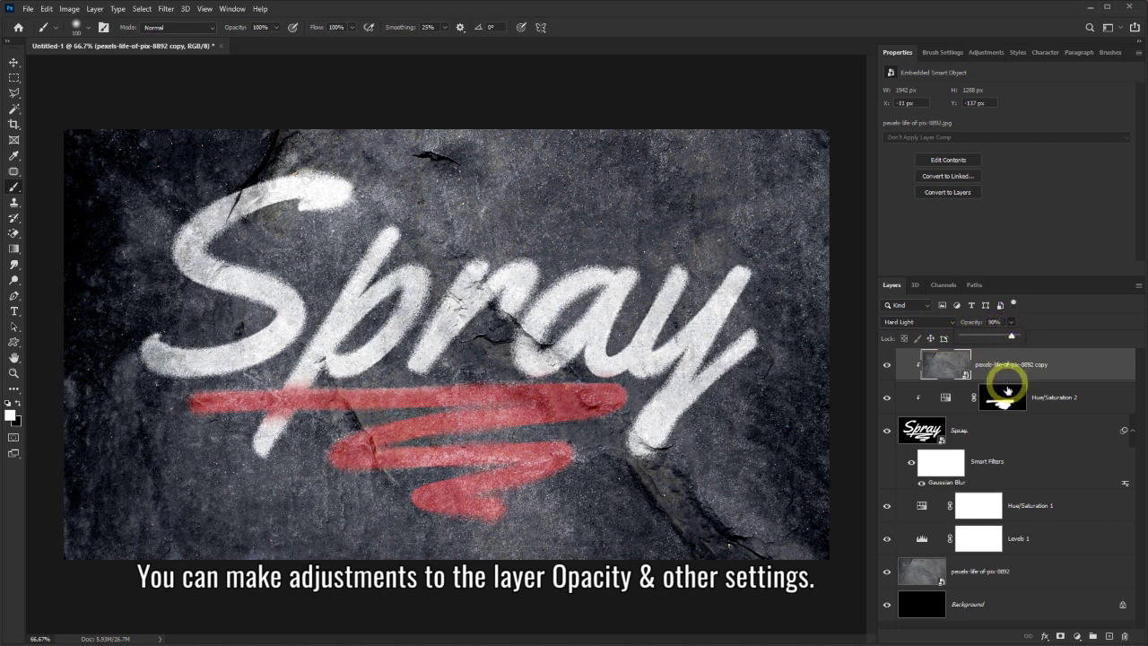
pyautogui.click(1066, 511)
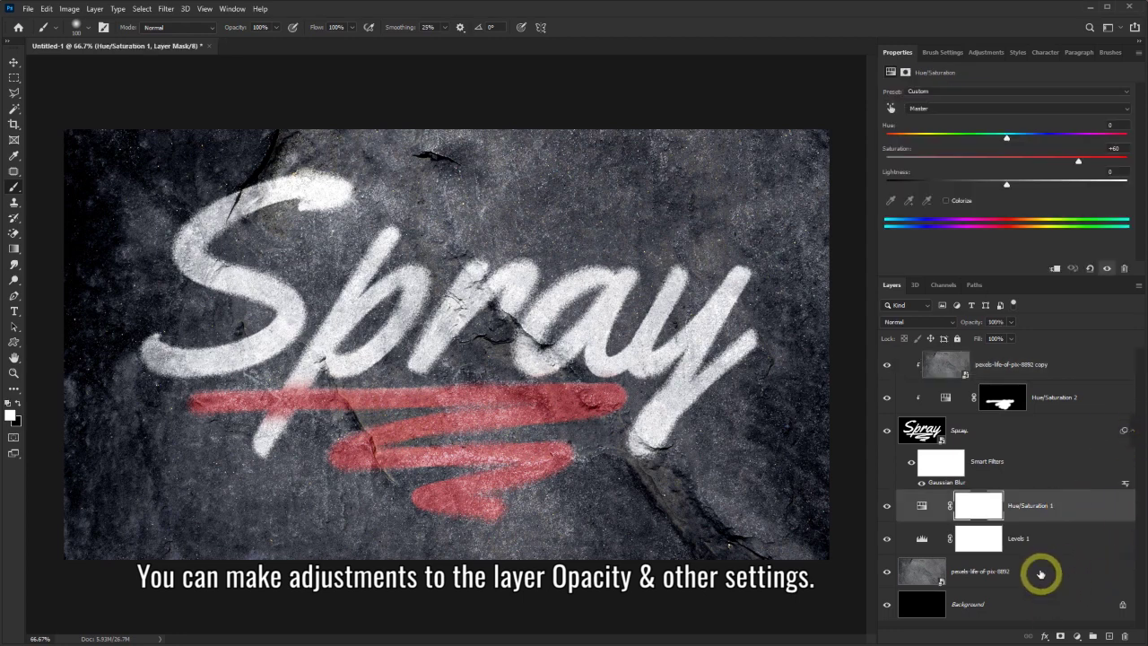
pyautogui.click(1088, 399)
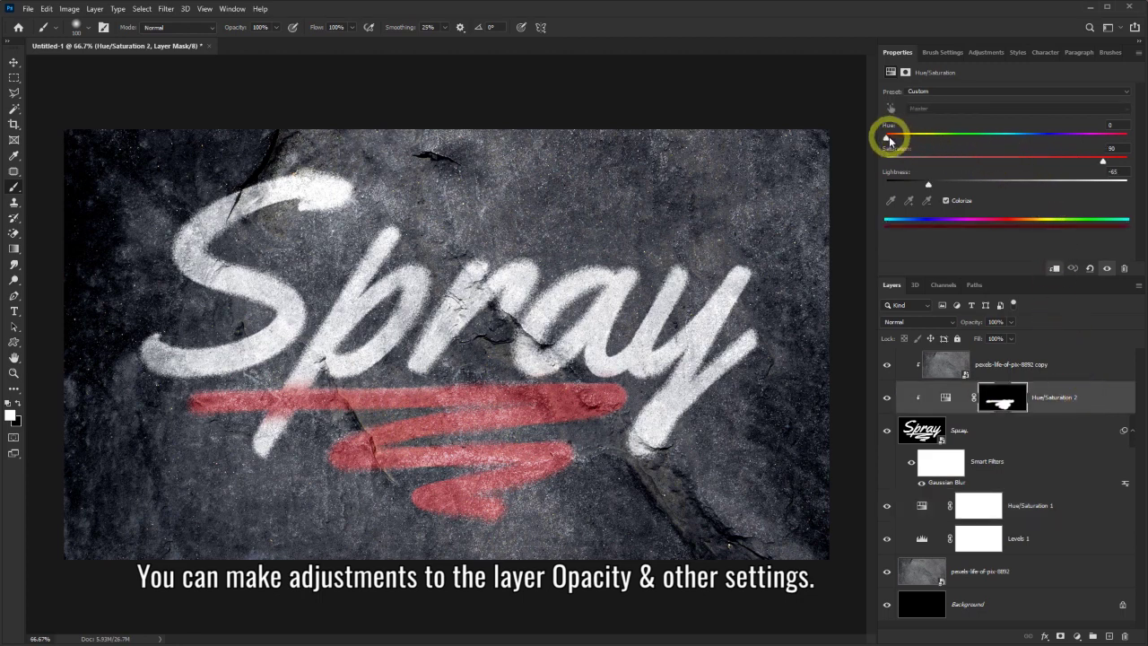
pyautogui.moveTo(886, 136)
pyautogui.mouseDown()
pyautogui.moveTo(1126, 137)
pyautogui.moveTo(884, 128)
pyautogui.mouseUp()
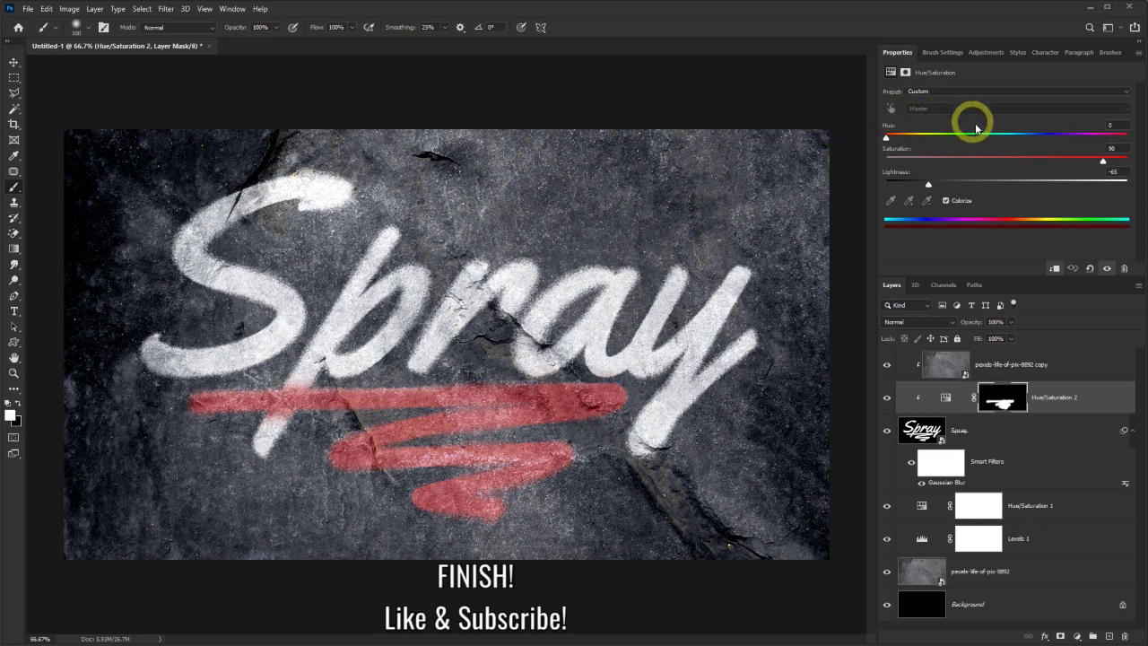